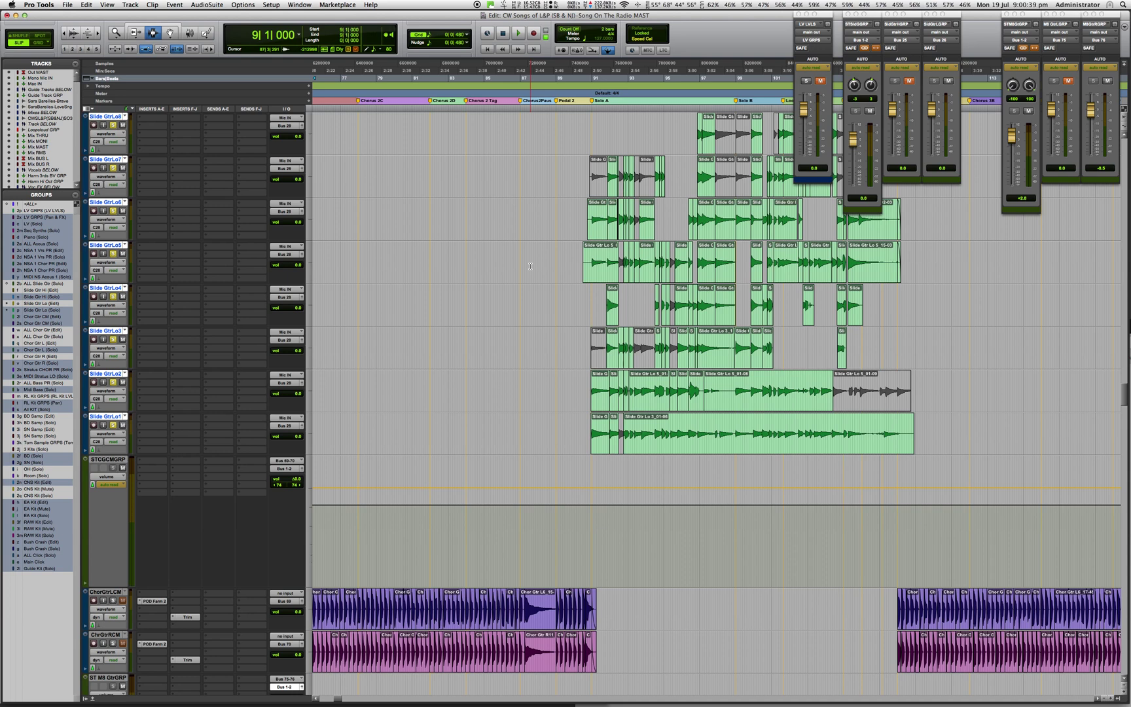
- Set the edit position to 90|3|000 and magnify the timeline around the start of Solo A
type("0.3")
key("Return")
key("super+bracketright")
key("super+bracketright")
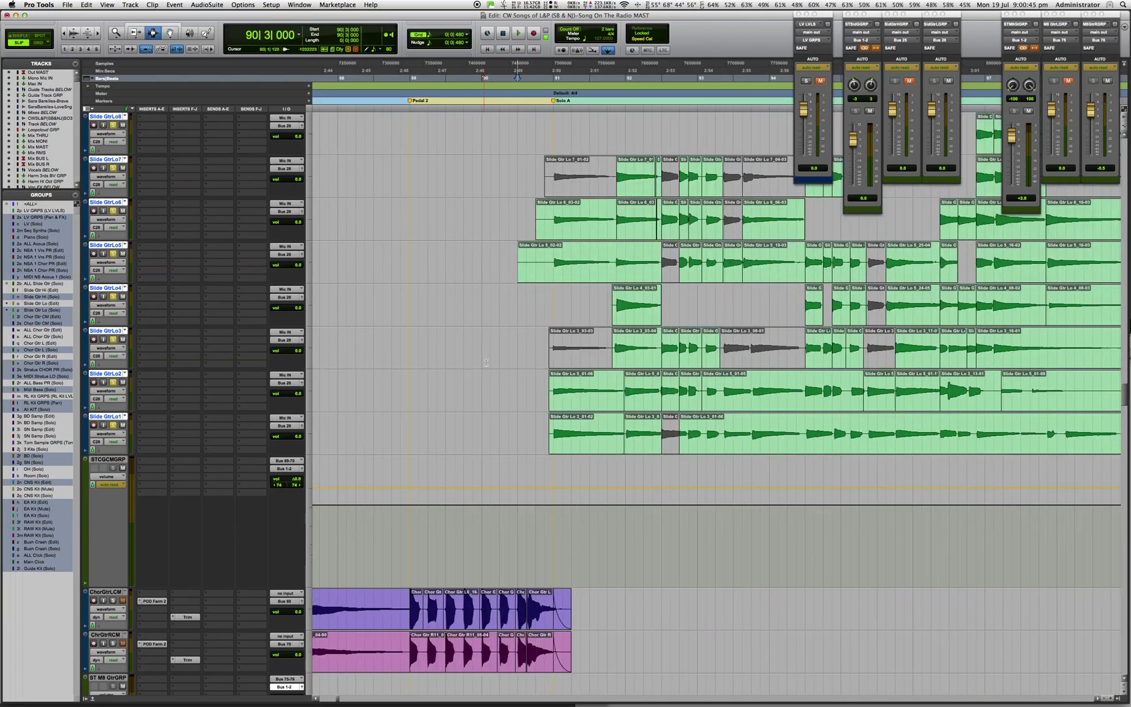
- Select the tracks Slide Gtr Lo 1 through Slide Gtr Lo 16 and view the full name of Slide Gtr Lo 16
key("super+bracketleft")
key("super+bracketleft")
scroll(114, 270, "up", 3)
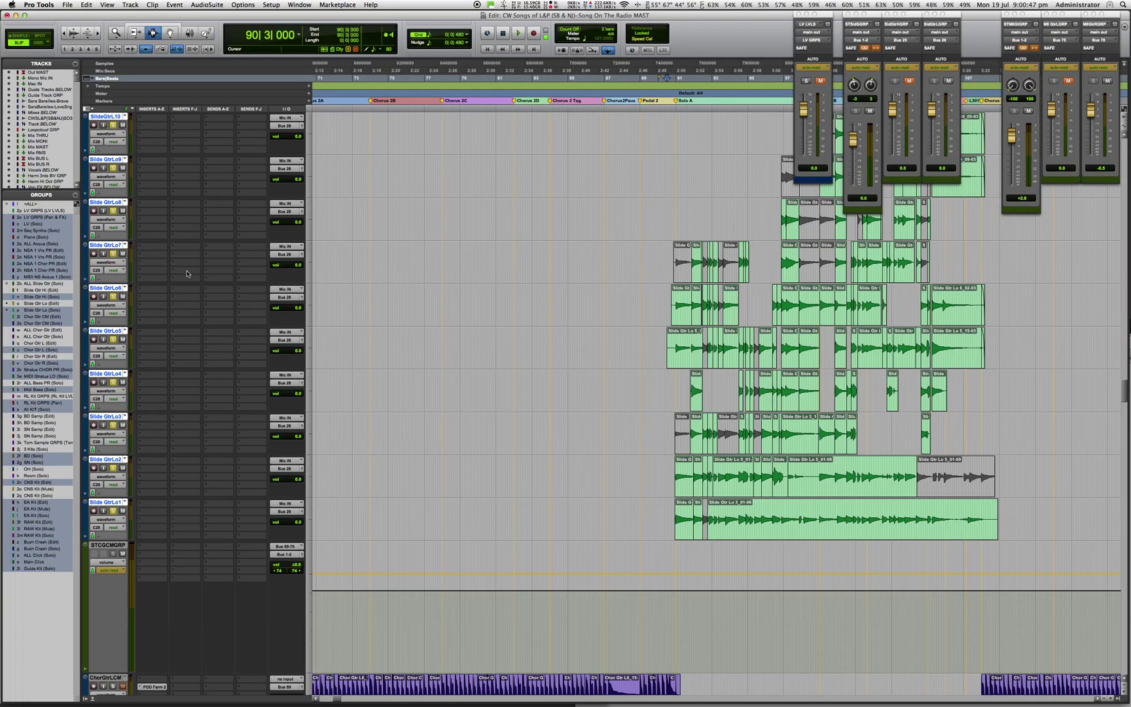
left_click(109, 547)
scroll(119, 524, "up", 10)
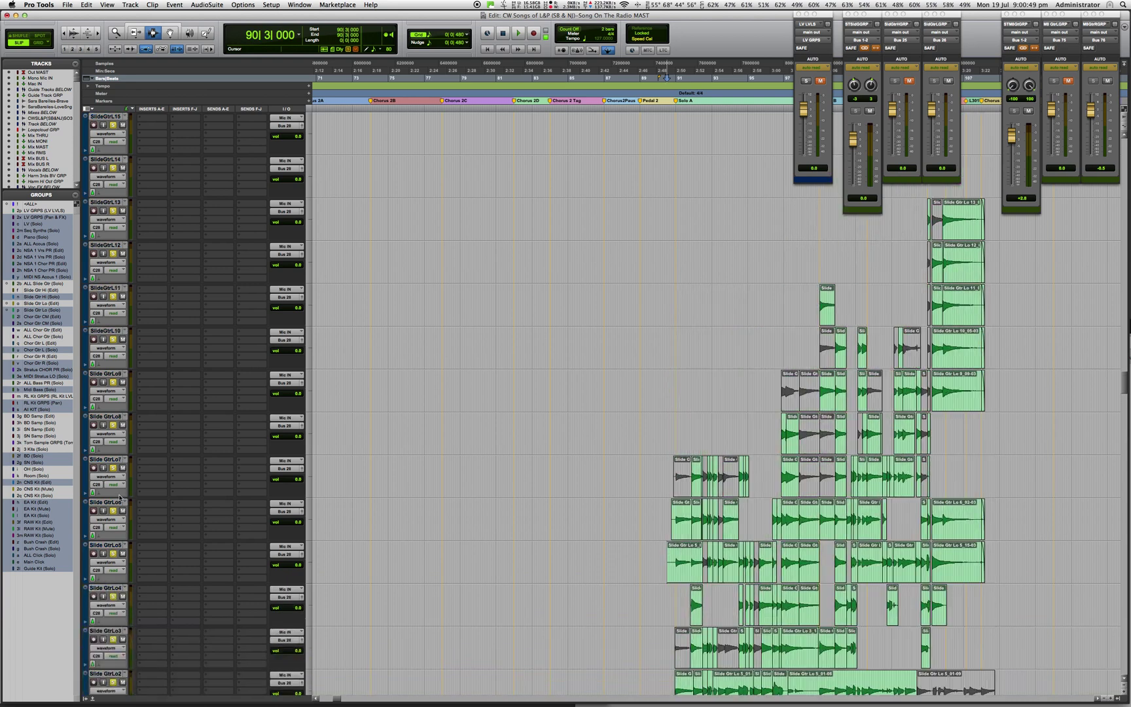
left_click(105, 307, "shift")
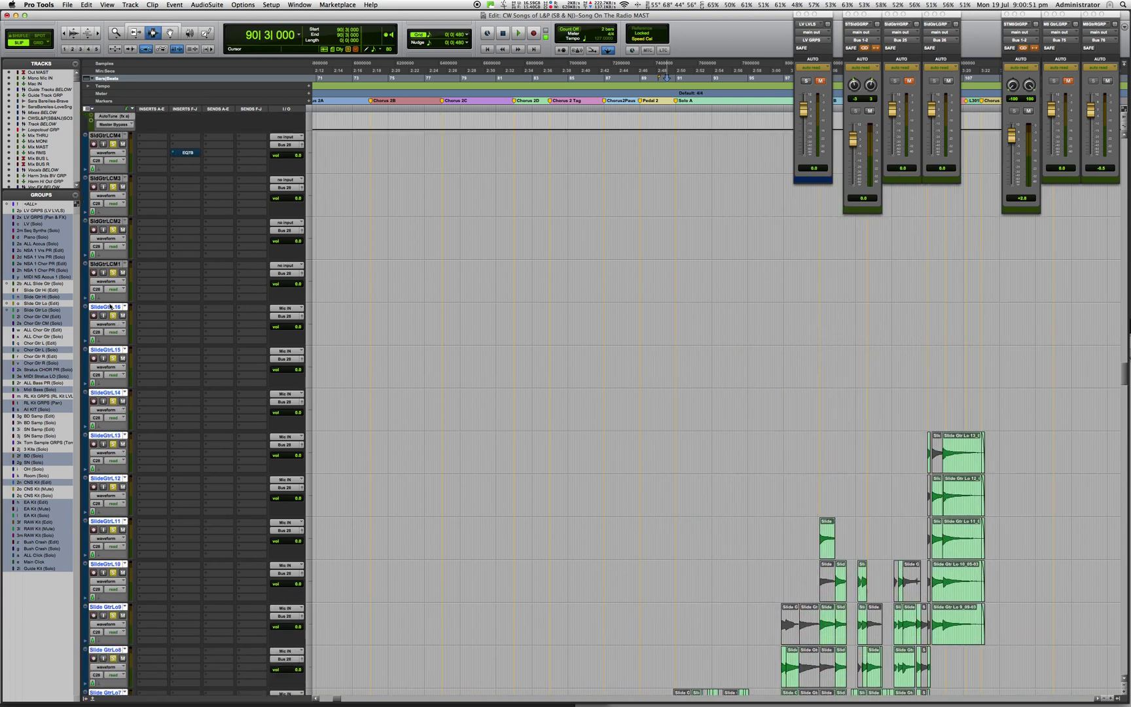
double_click(105, 306)
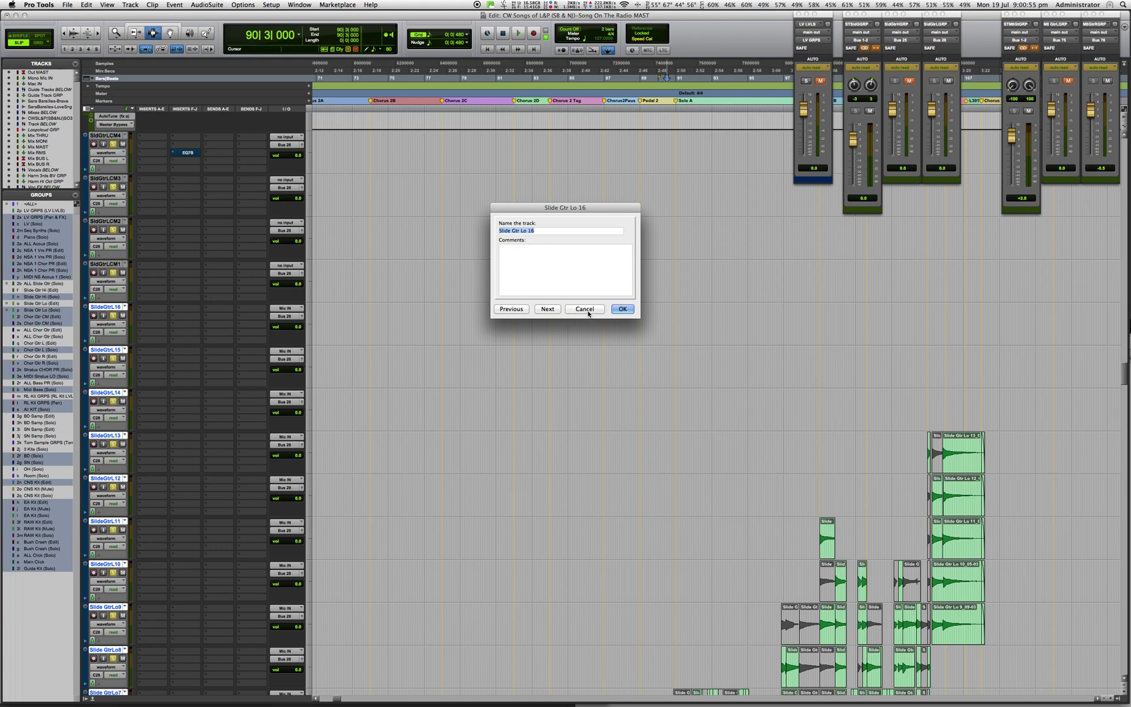
left_click(585, 310)
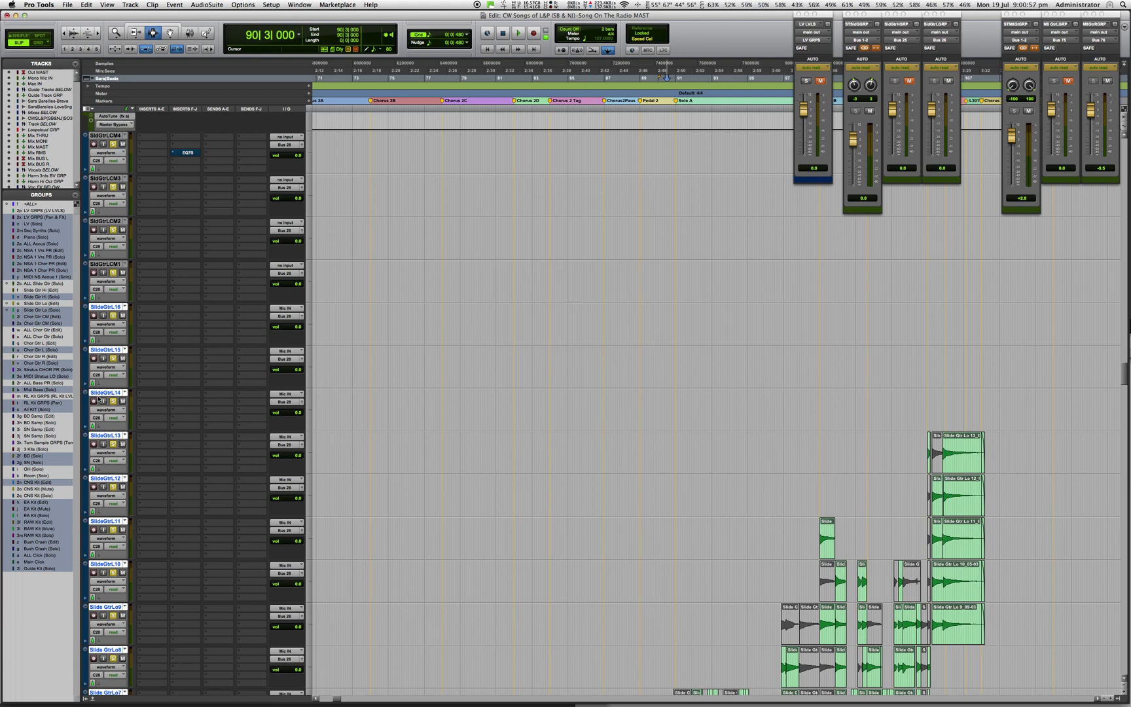
- Check the voice assignment of the Slide Gtr Lo 14 track and the Mute Frees Assigned Voice option
left_click(99, 424)
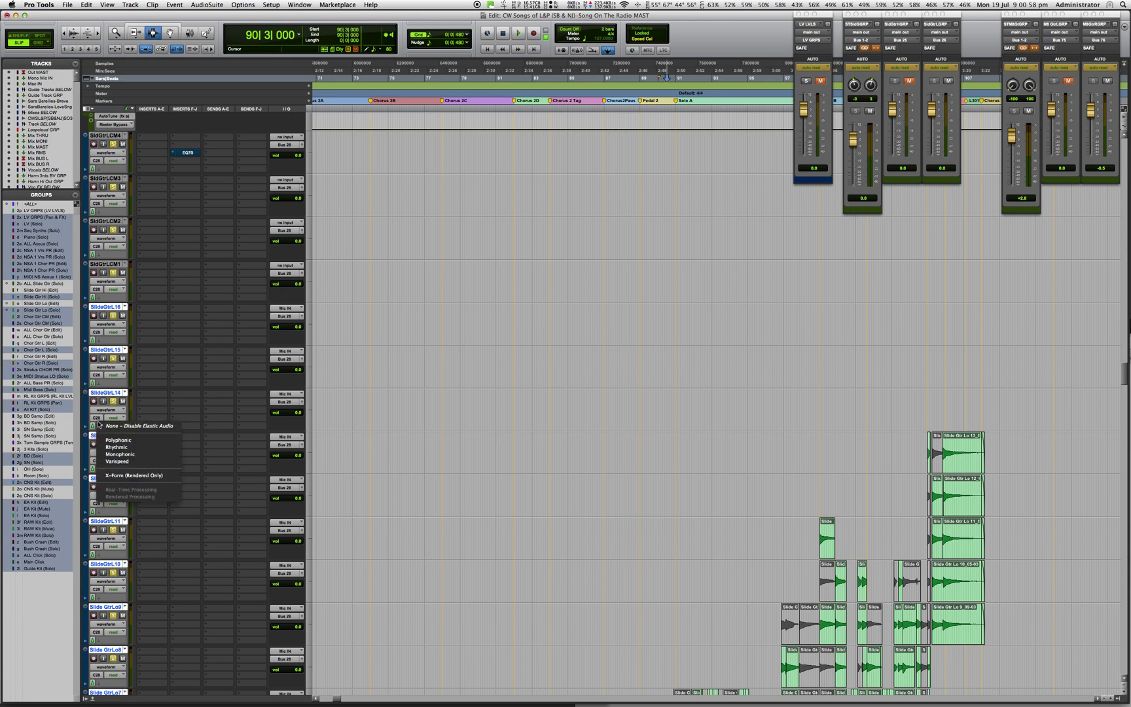
left_click(96, 418)
left_click(97, 418)
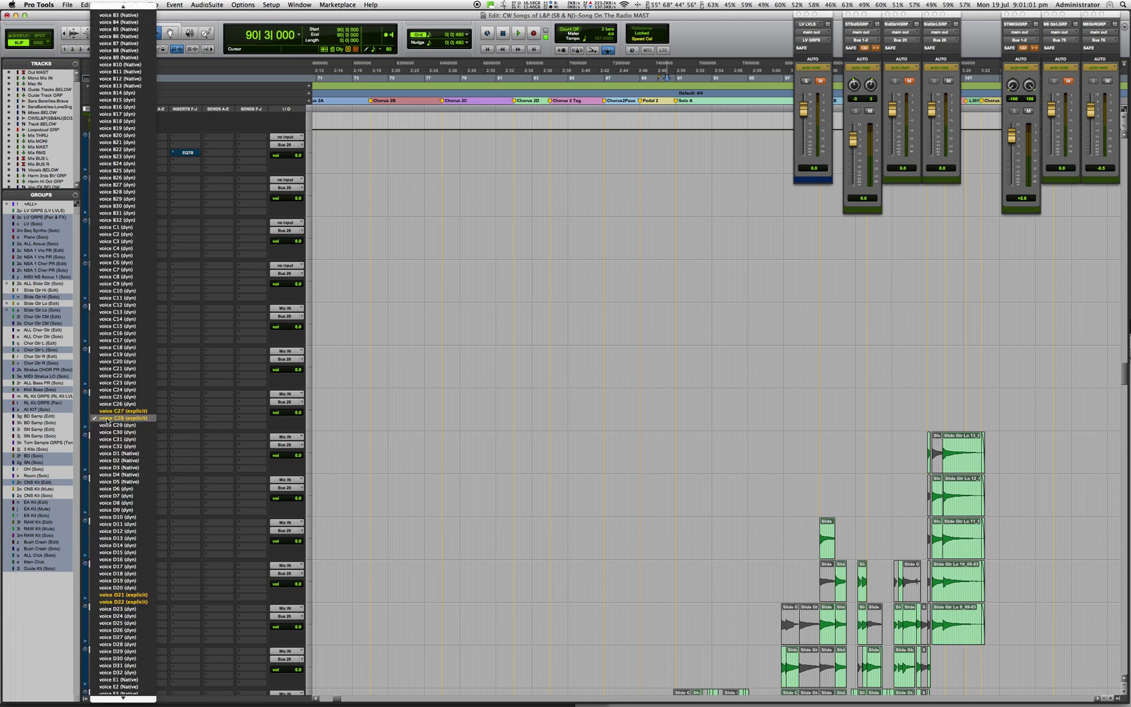
left_click(432, 407)
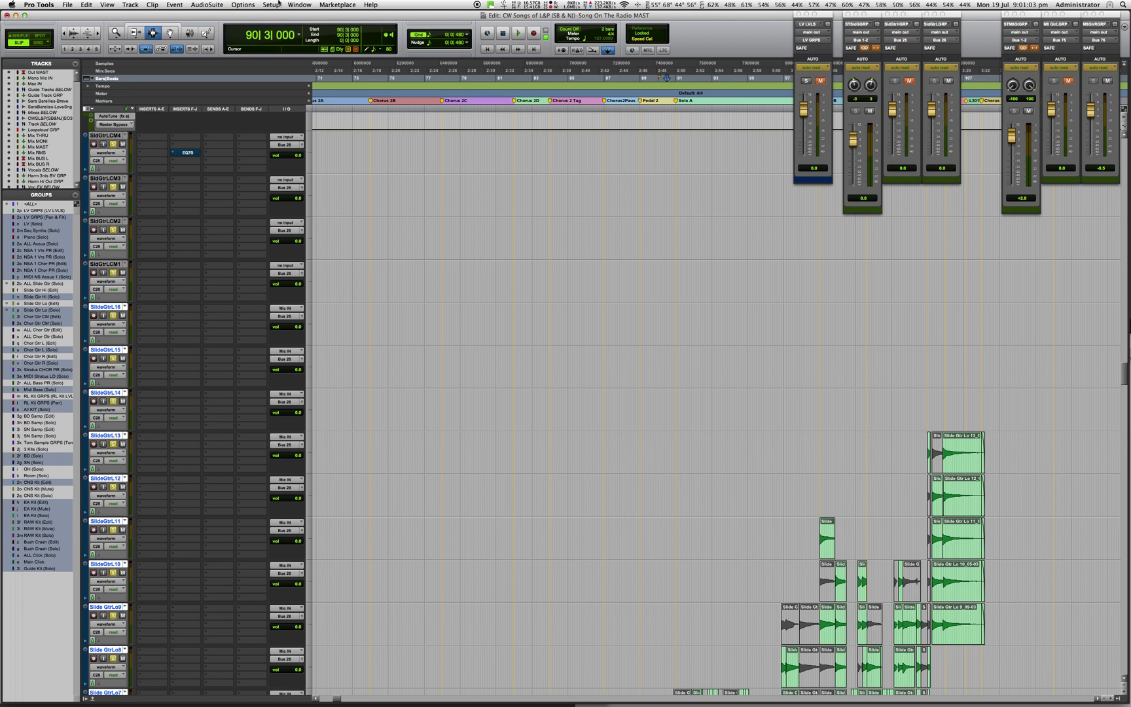
left_click(241, 4)
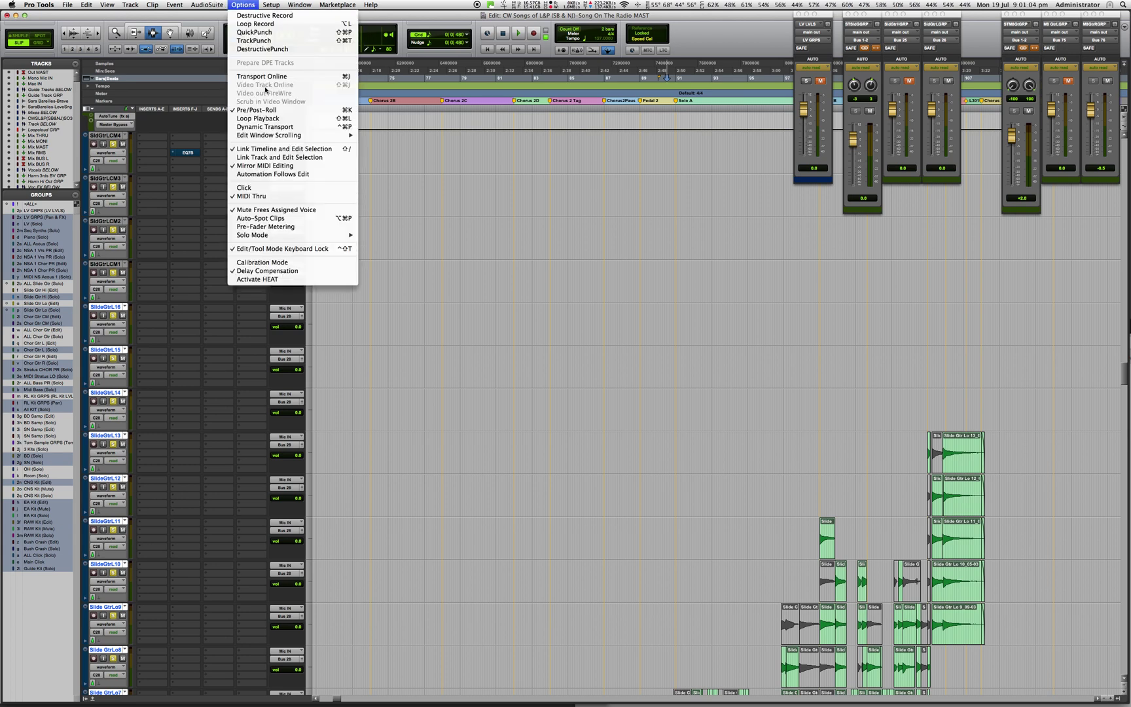
left_click(294, 210)
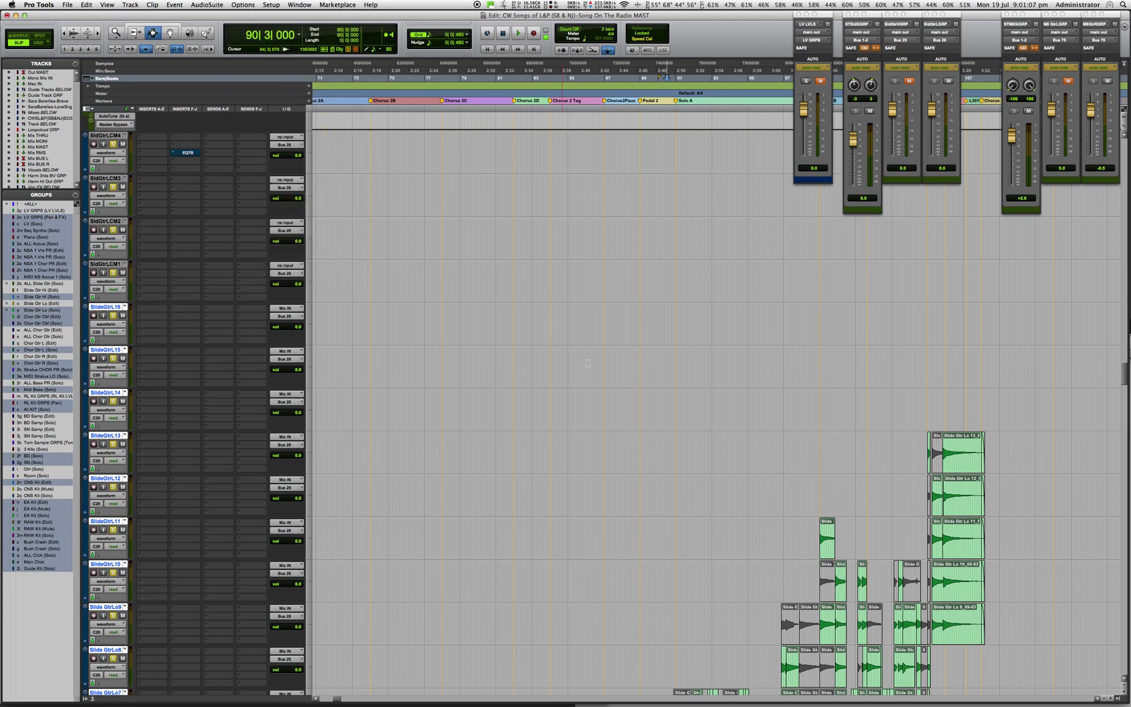
- Look through the Slide Gtr Lo tracks and inspect the POD Farm 2 insert on the SlideGtrLGRP track
scroll(759, 476, "down", 3)
scroll(758, 476, "down", 6)
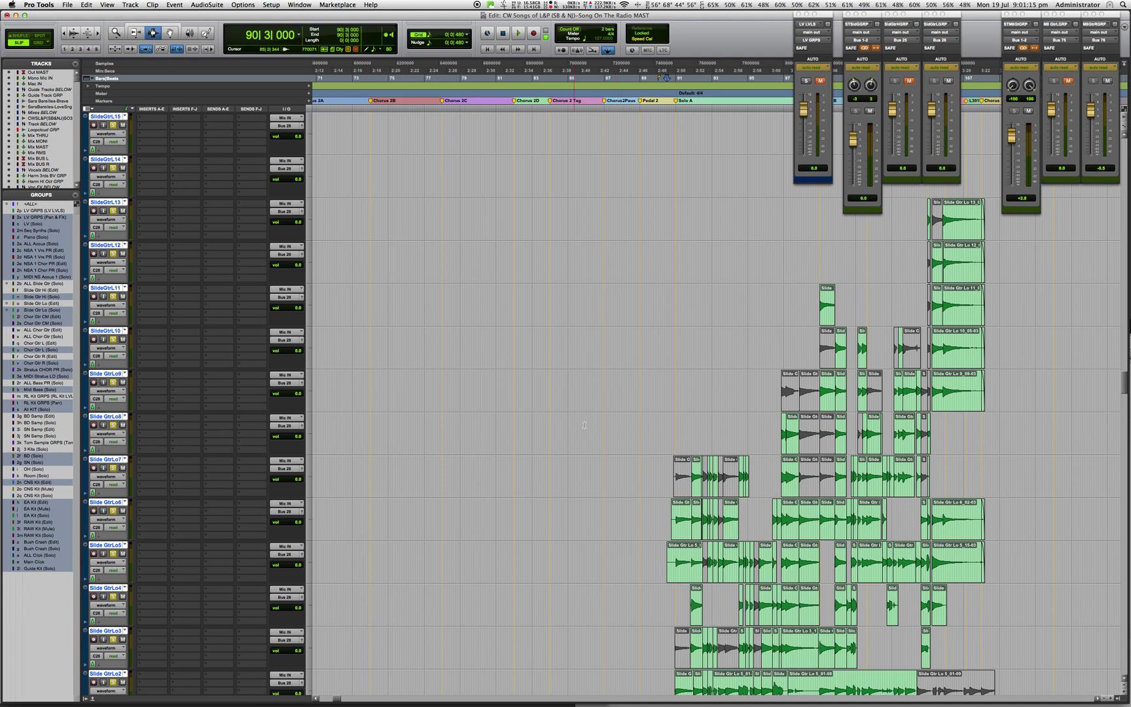
scroll(558, 327, "up", 5)
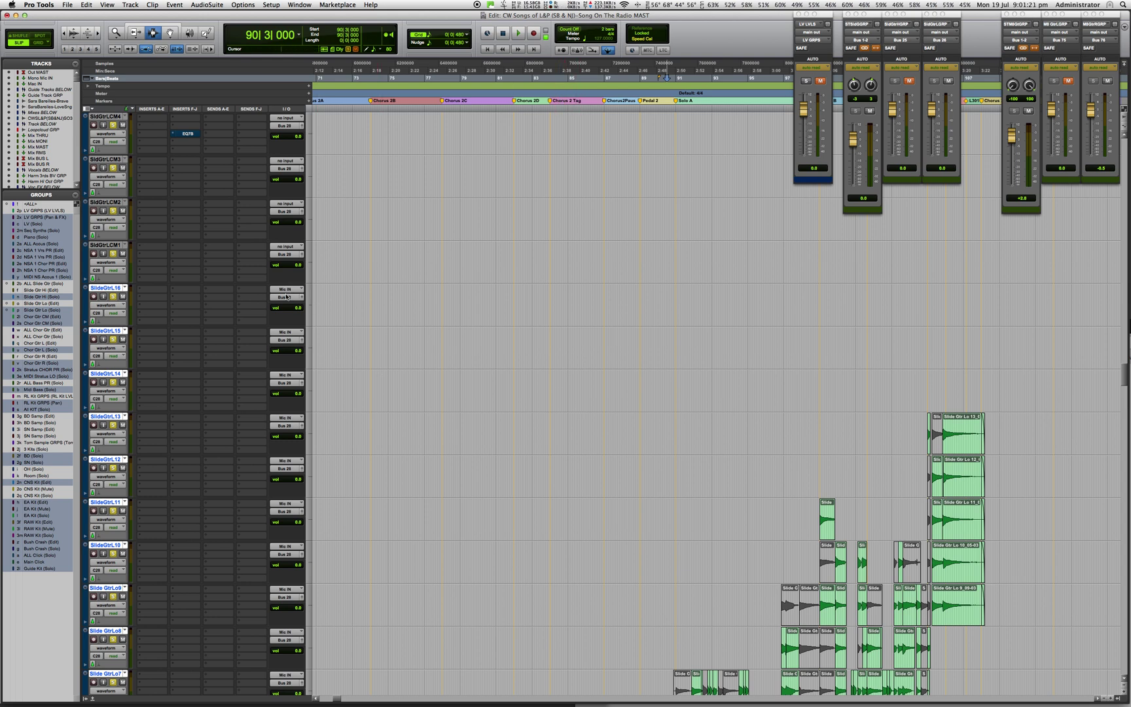
scroll(466, 240, "up", 5)
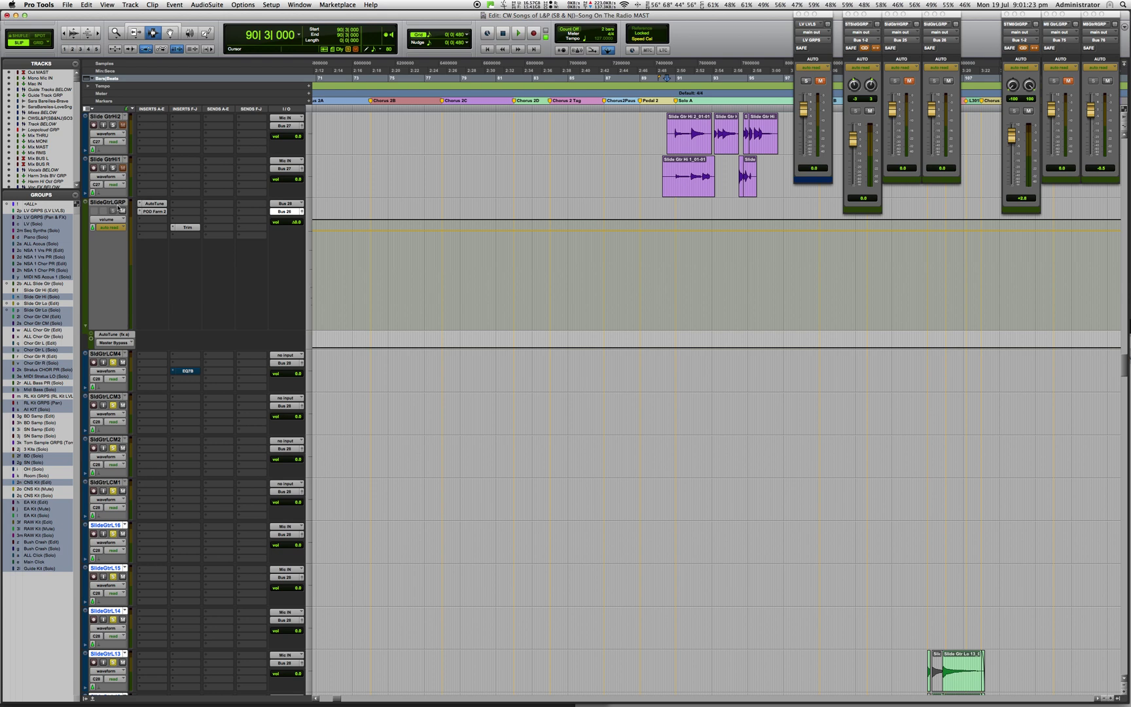
left_click(154, 211)
left_click(154, 211)
- Review the member tracks and attributes of the Slide Gtr Lo (Edit) group without changing it
double_click(7, 304)
left_click(574, 211)
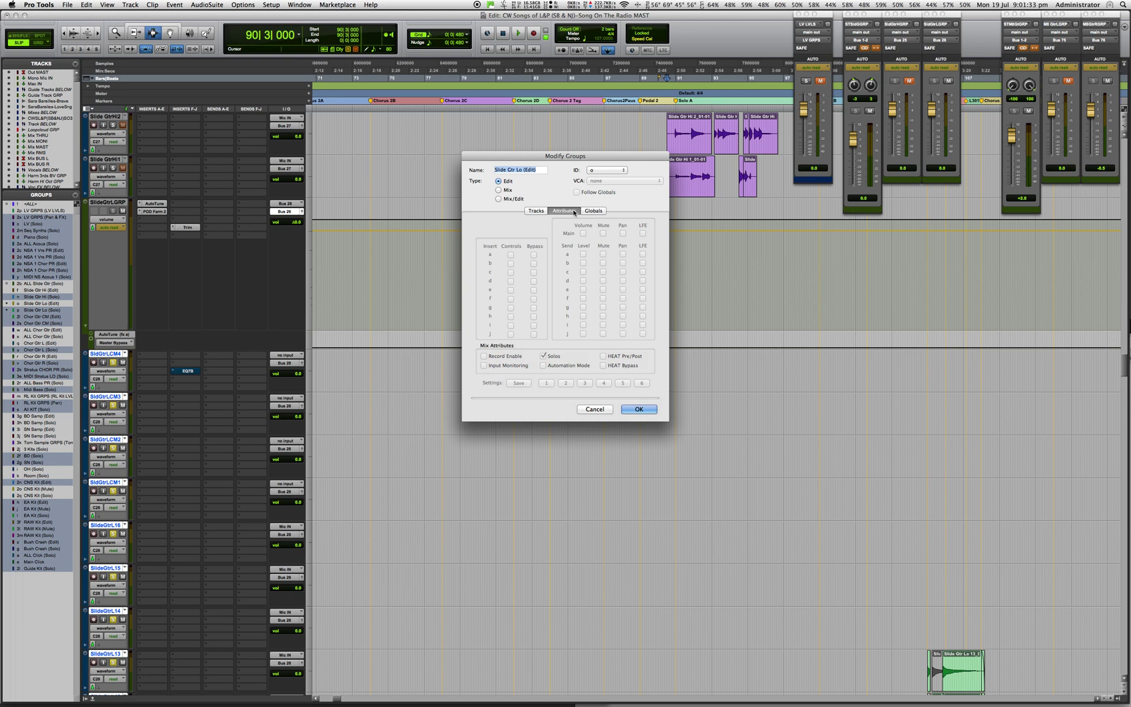
left_click(537, 211)
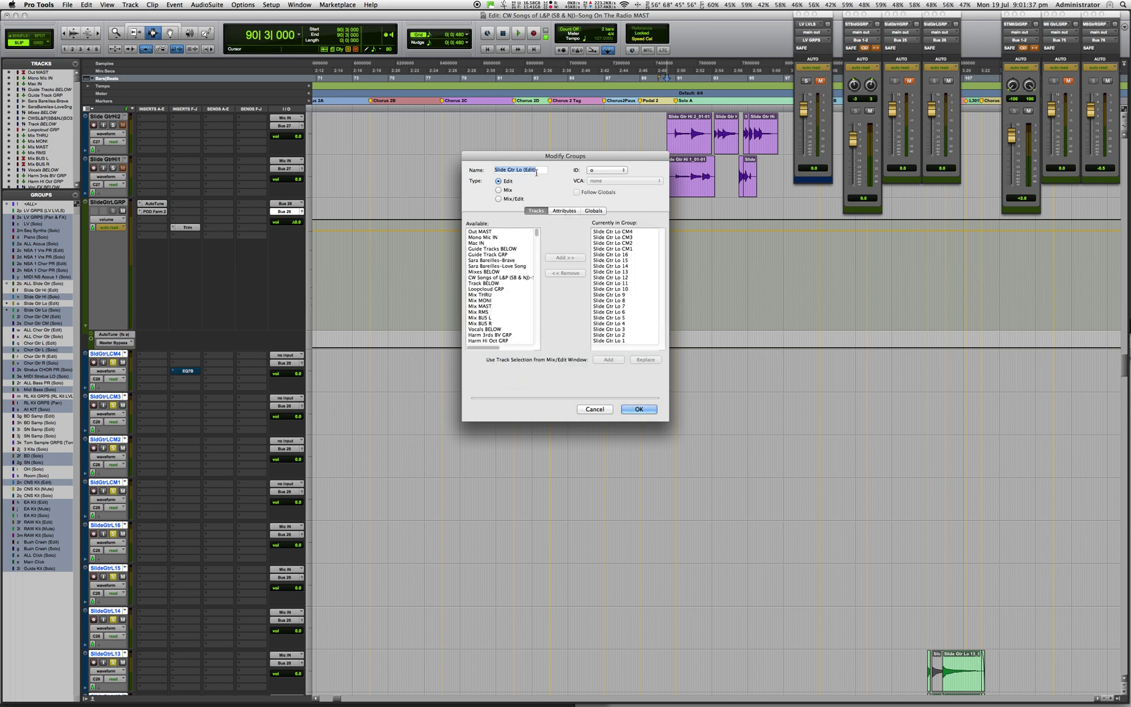
left_click(566, 212)
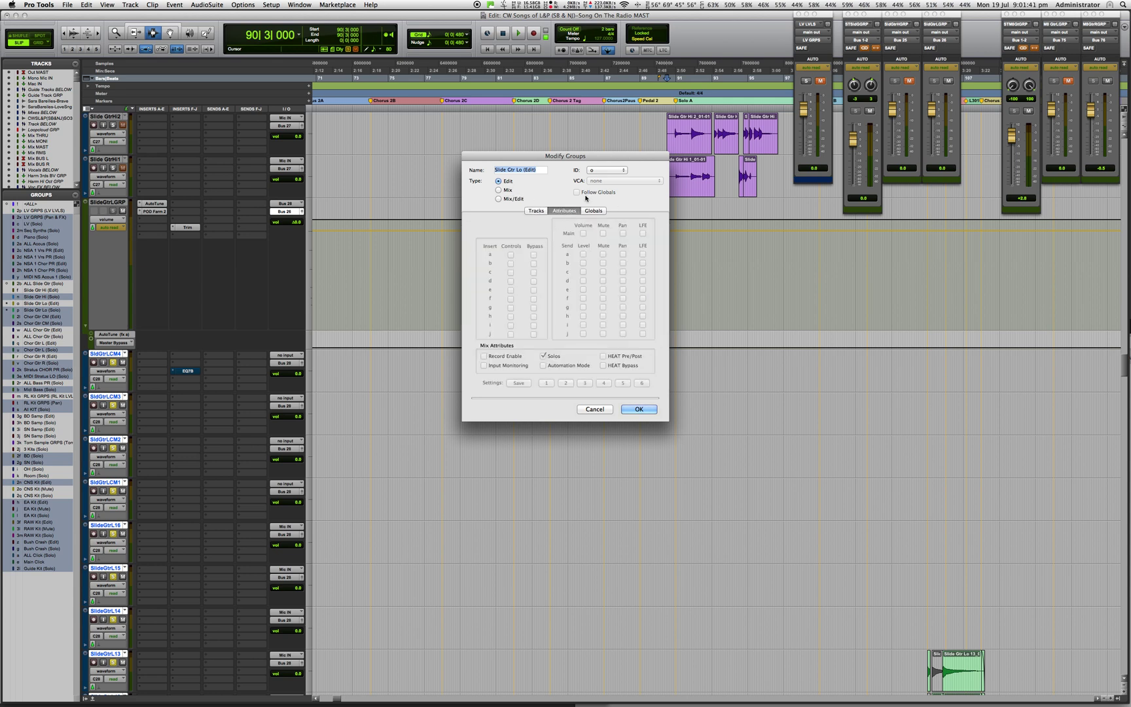
left_click(594, 410)
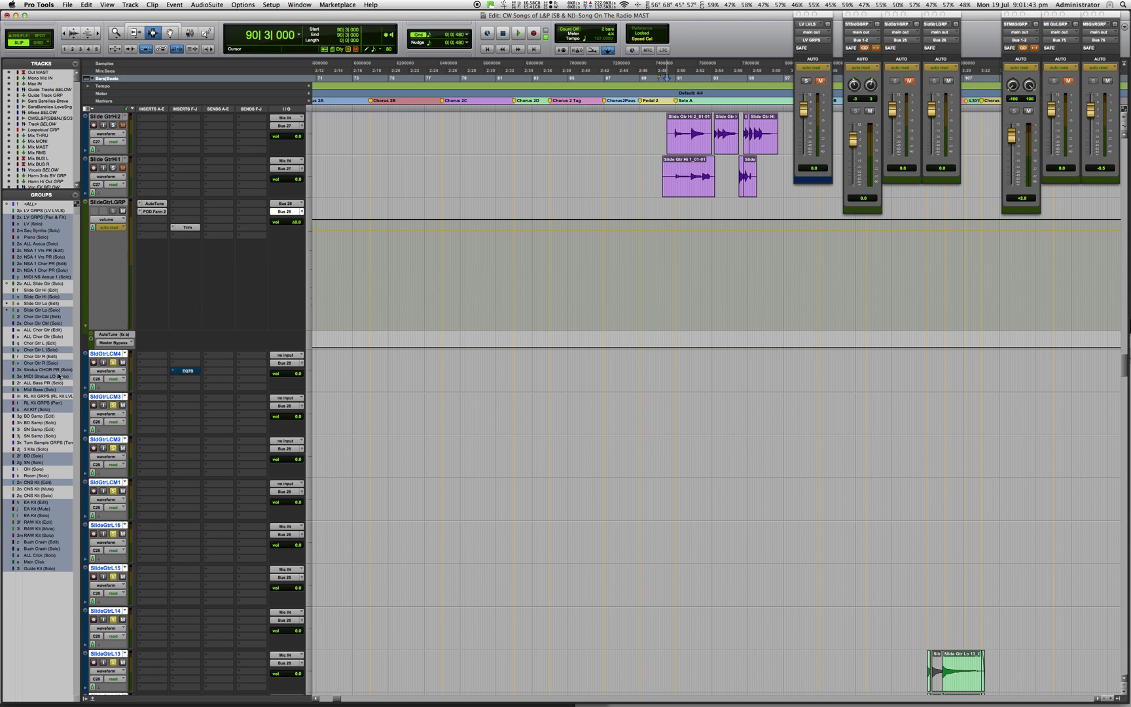
- Review the member tracks and mix attributes of the Slide Gtr Lo (Solo) group without changing it
double_click(7, 312)
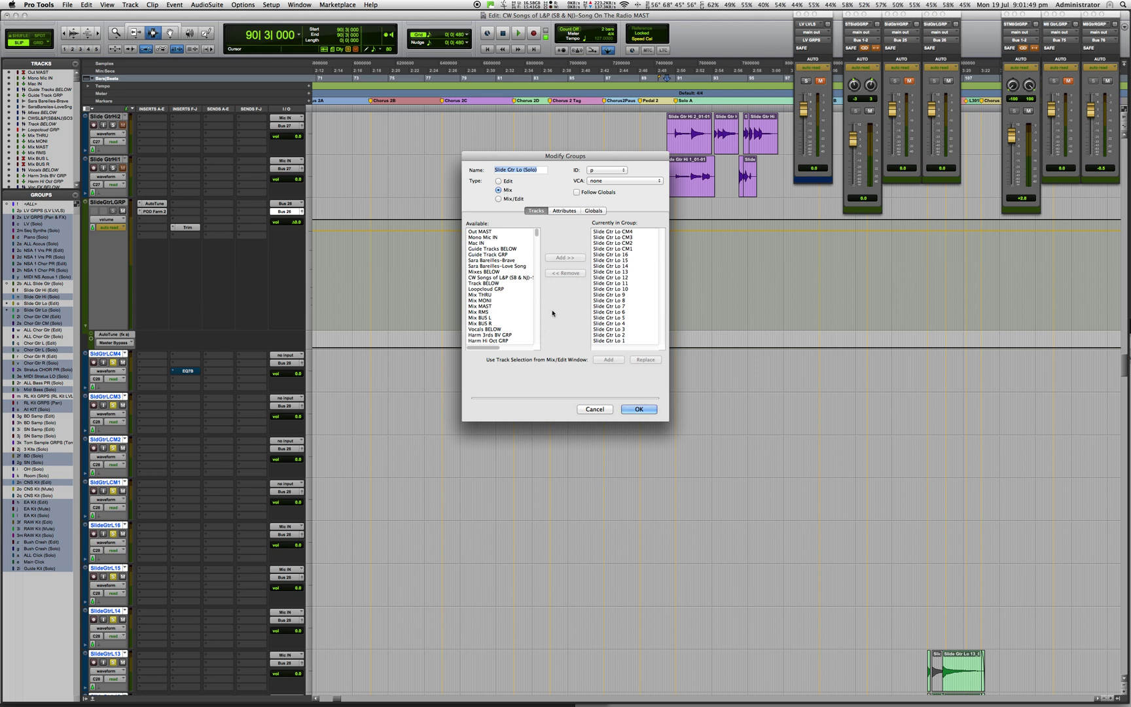
left_click(565, 211)
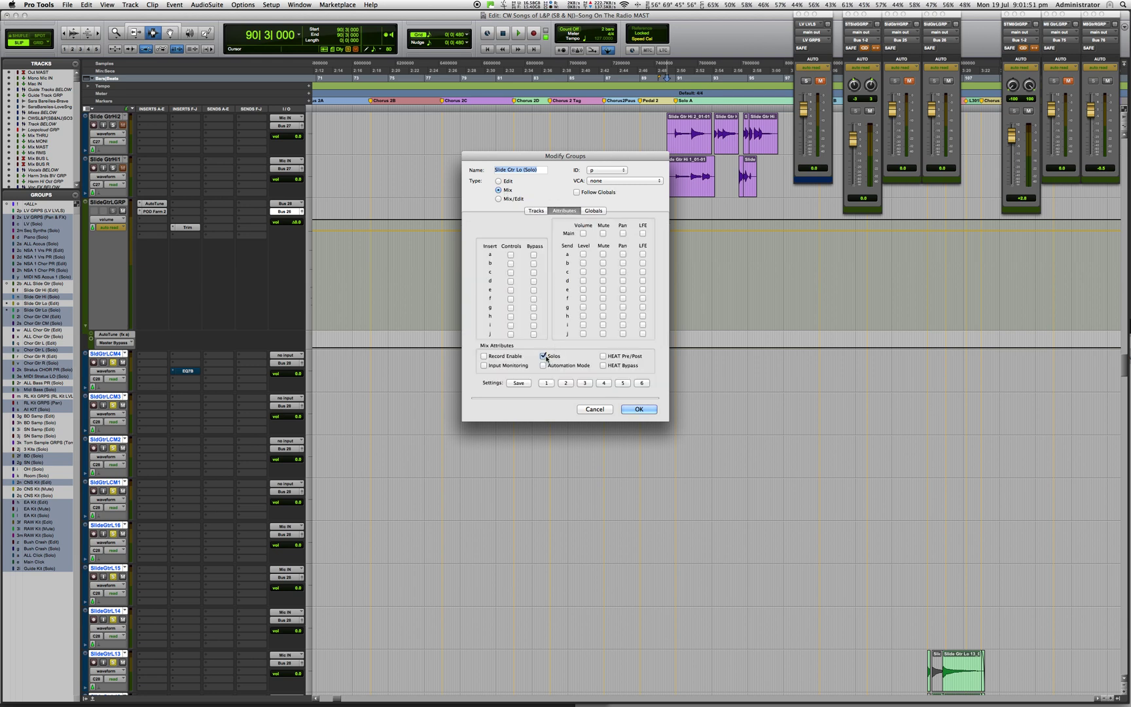
left_click(595, 409)
- Enable the Slide Gtr Lo (Edit) group and make several test selections across all its tracks around Solo B
scroll(38, 306, "down", 5)
left_click(37, 304)
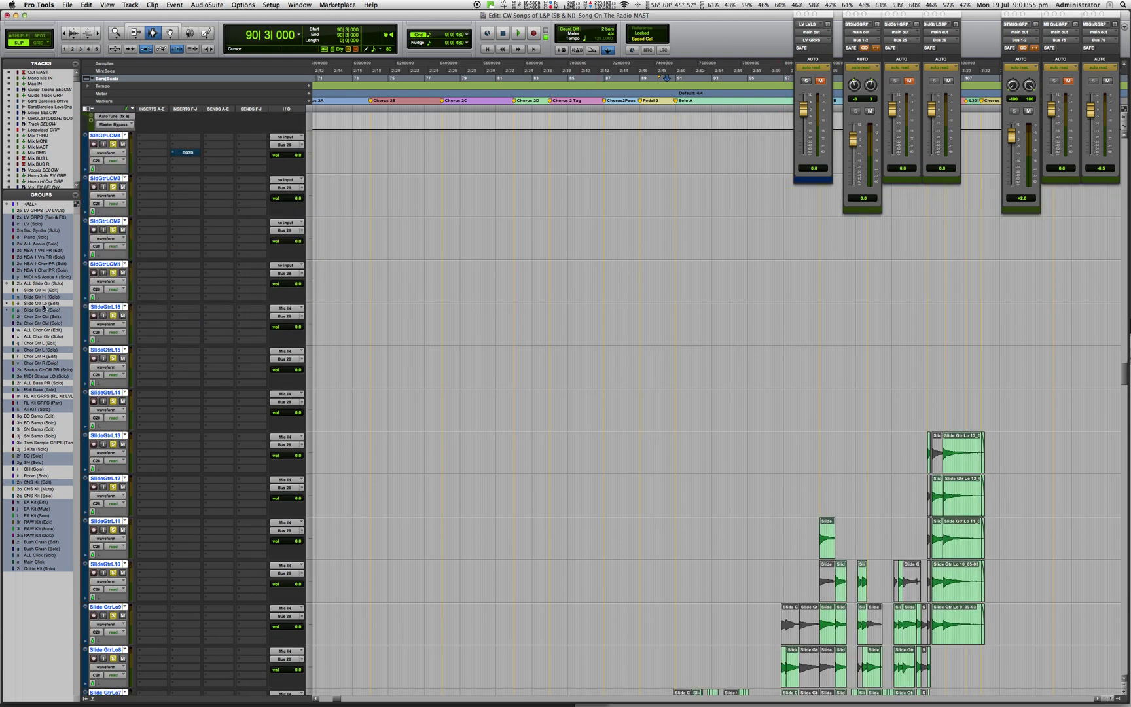
left_click_drag(777, 403, 938, 405)
scroll(655, 426, "right", 10)
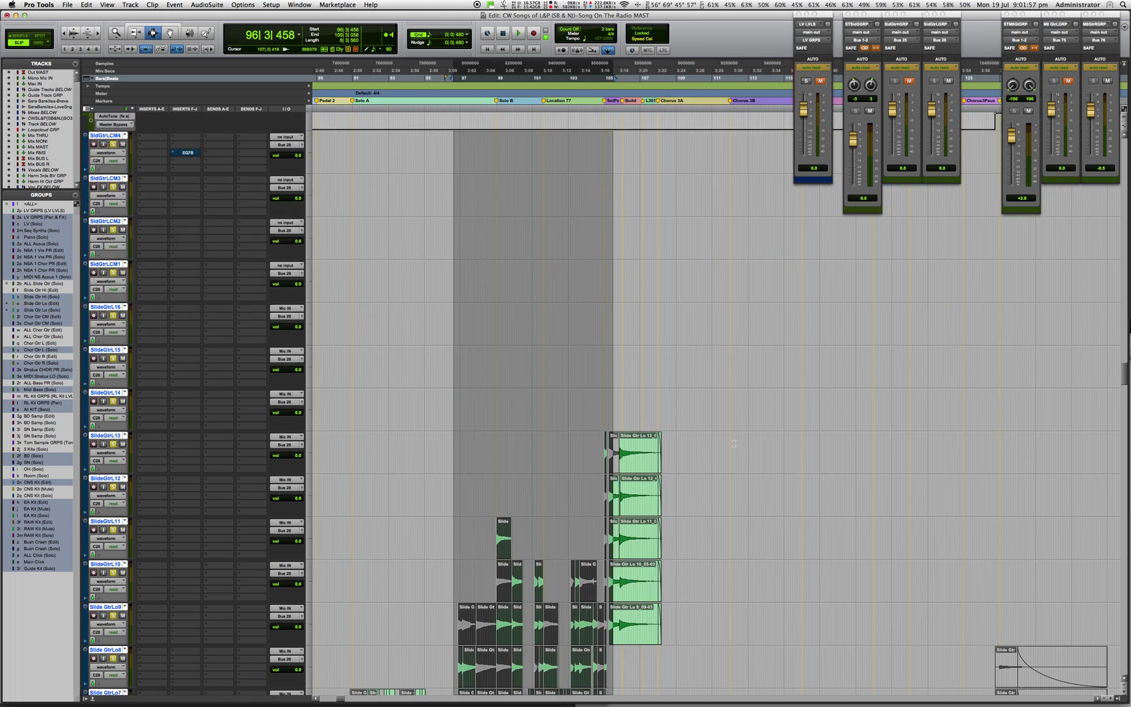
left_click_drag(587, 458, 810, 472)
left_click_drag(500, 491, 622, 503)
scroll(603, 503, "down", 3)
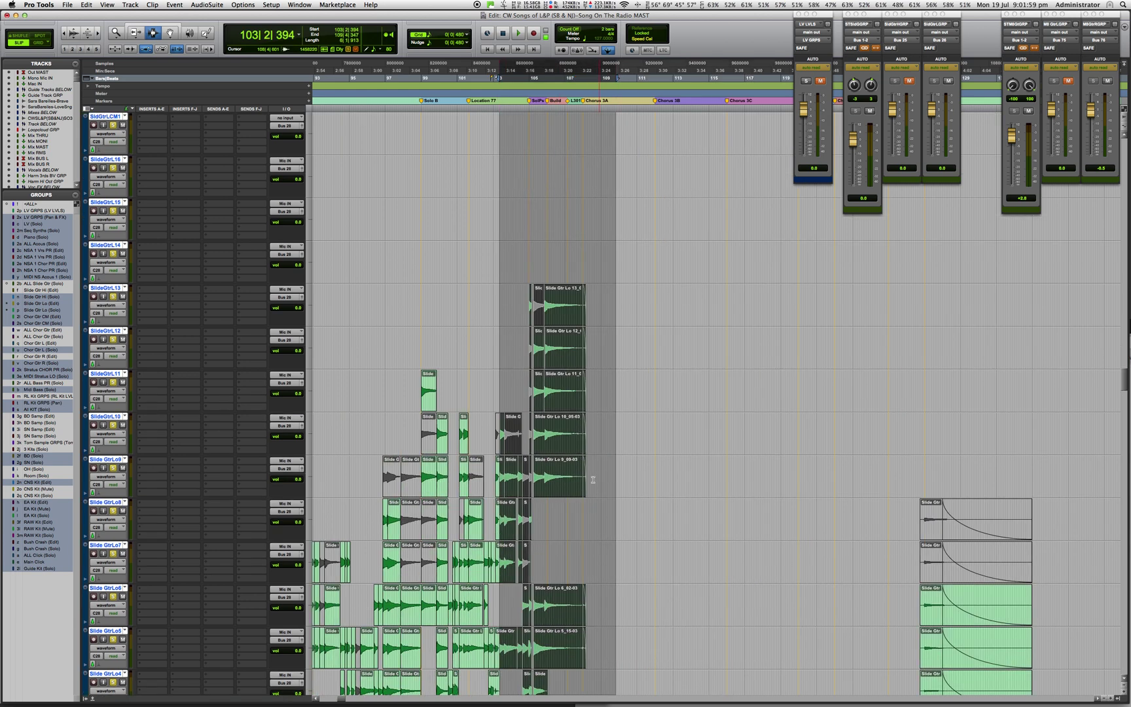
left_click_drag(436, 419, 359, 393)
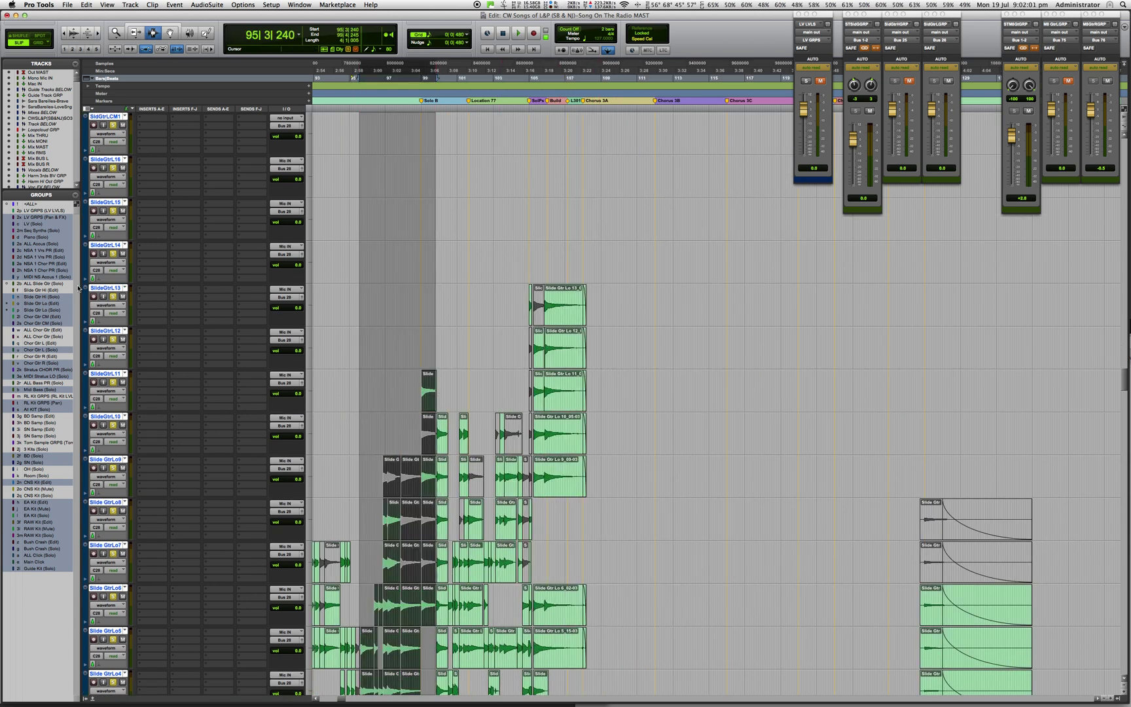
- With the Slide Gtr Lo (Edit) group off, select a passage starting at about 96|4|347 on the Slide Gtr Lo 13 track only
left_click(448, 476)
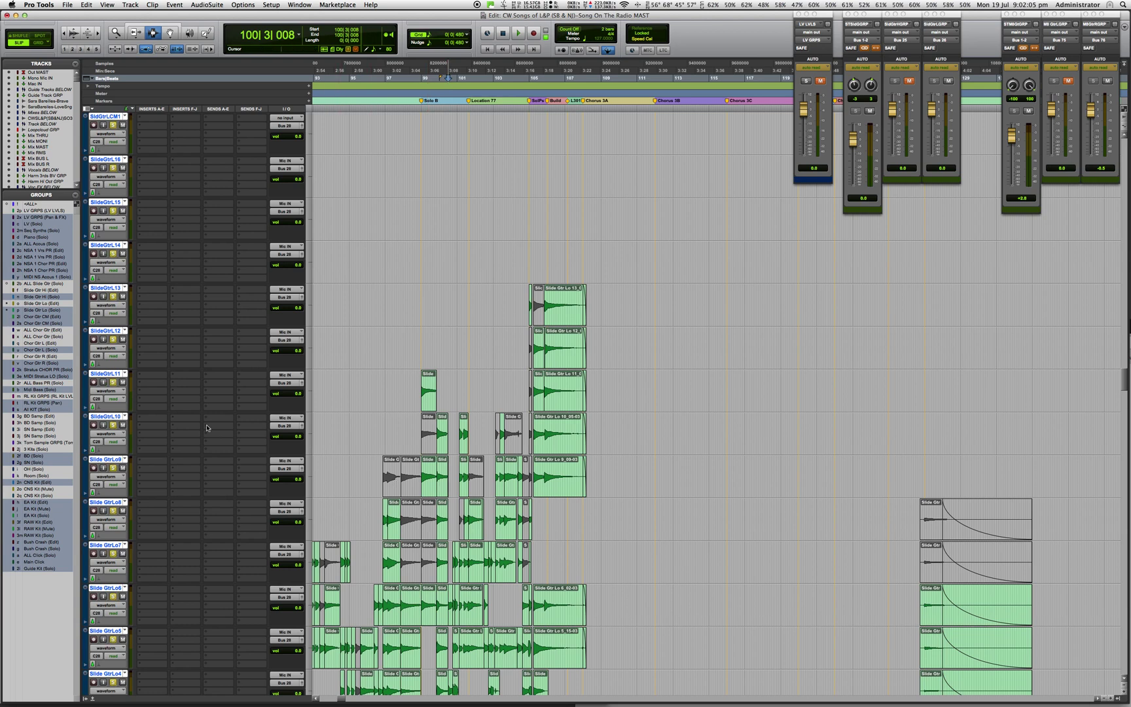
left_click_drag(382, 305, 434, 305)
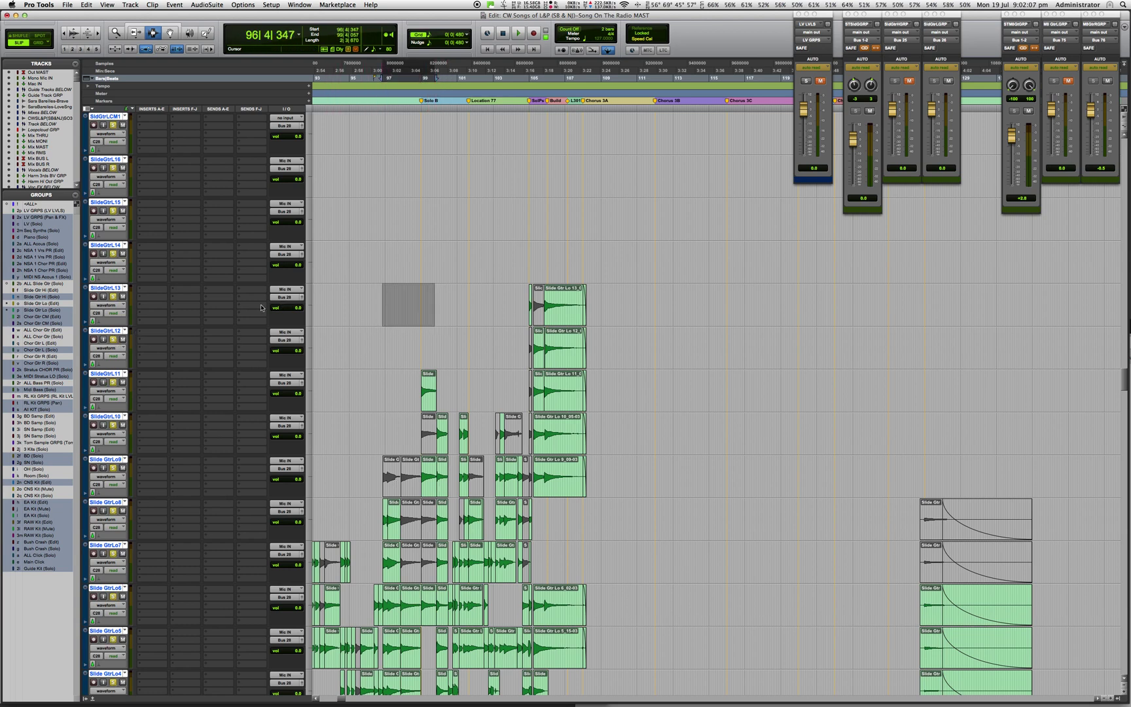
left_click(115, 298)
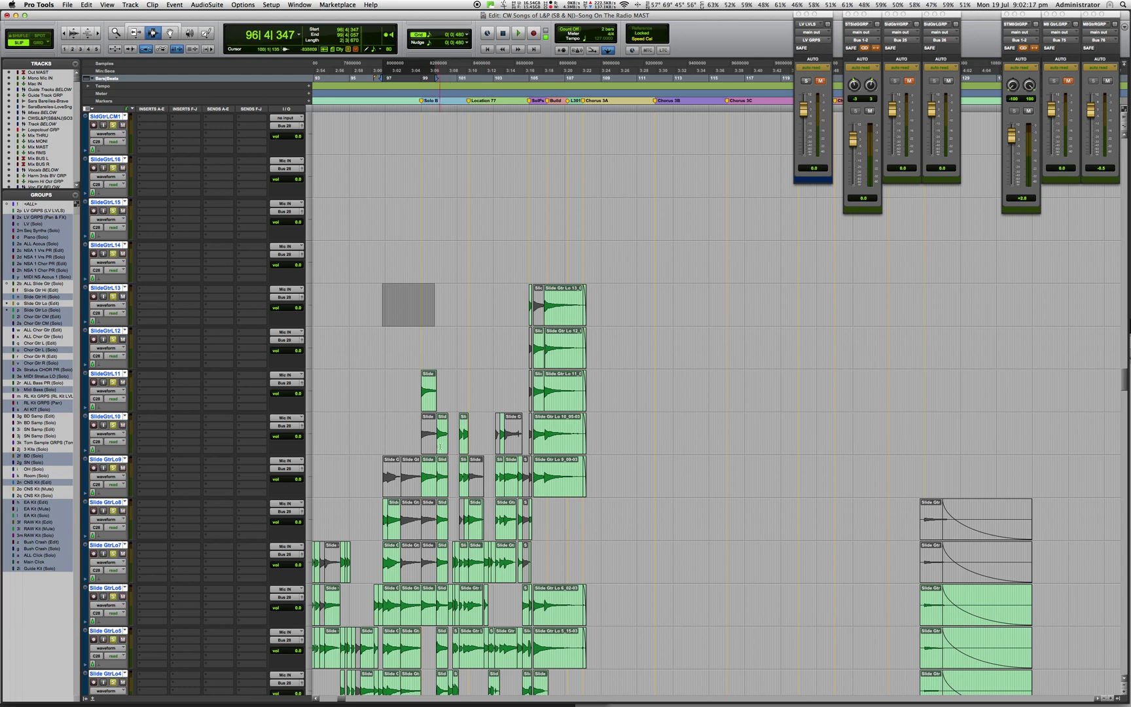
- Start playback from about 89|3, ahead of Solo A, with only the Slide Gtr Lo 1 track soloed
scroll(440, 447, "down", 10)
scroll(440, 448, "left", 5)
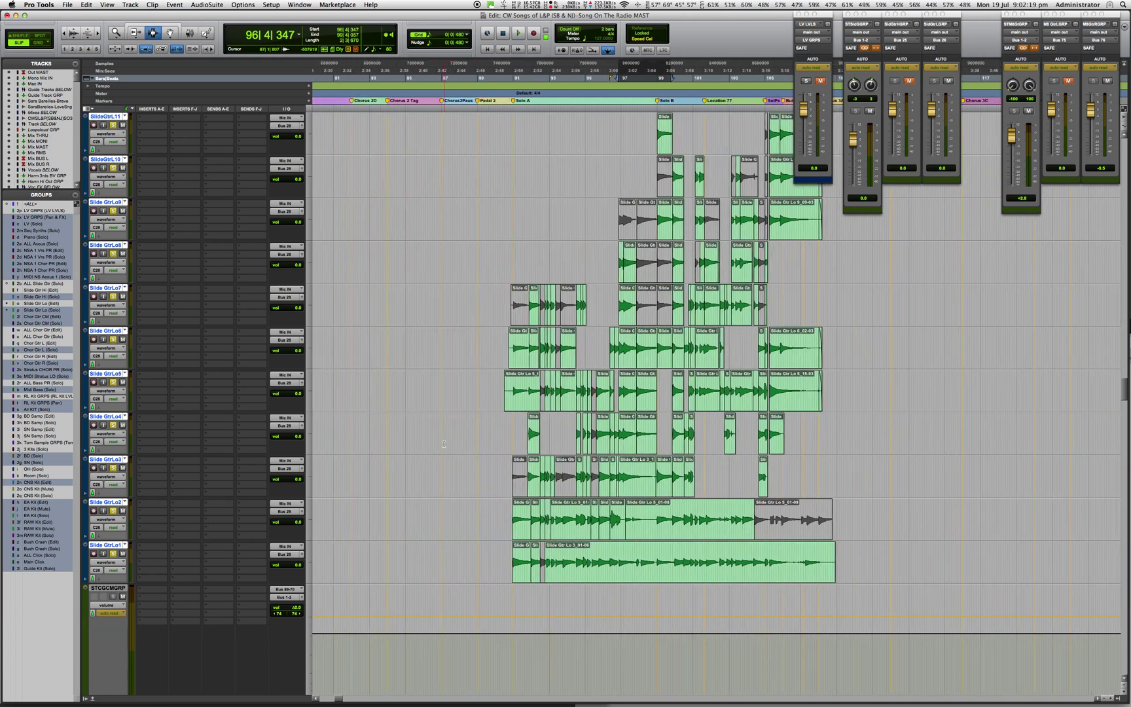
left_click(505, 562)
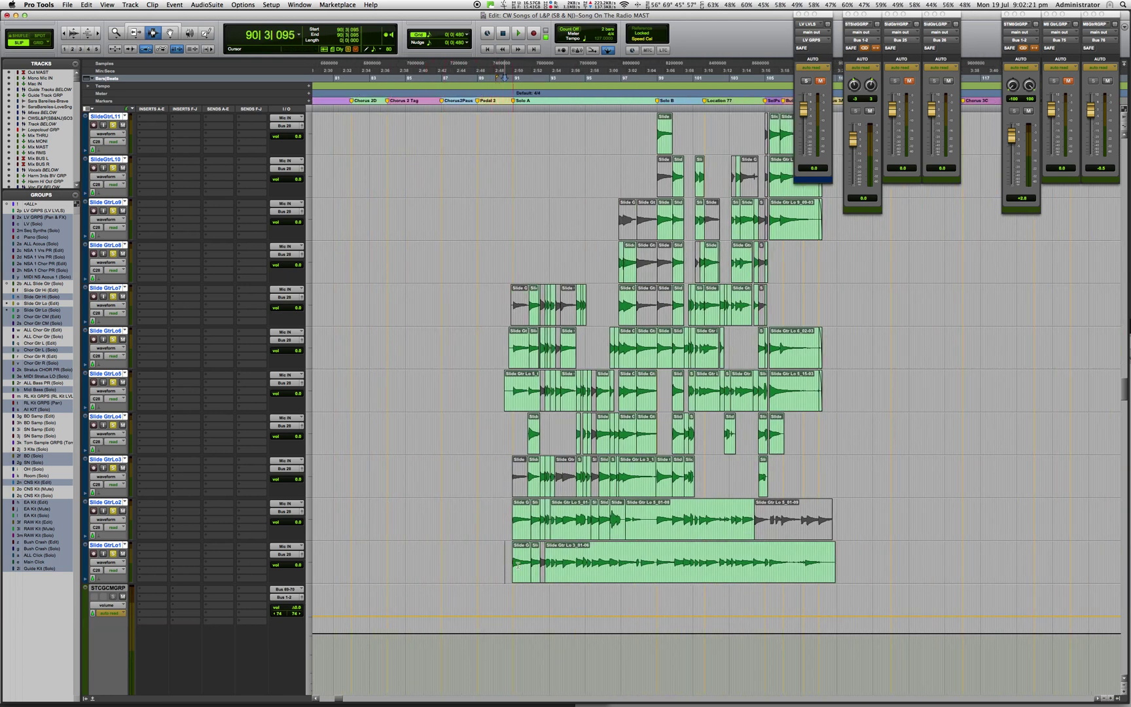
key("super+bracketright")
key("super+bracketright")
scroll(789, 587, "right", 5)
left_click(606, 562)
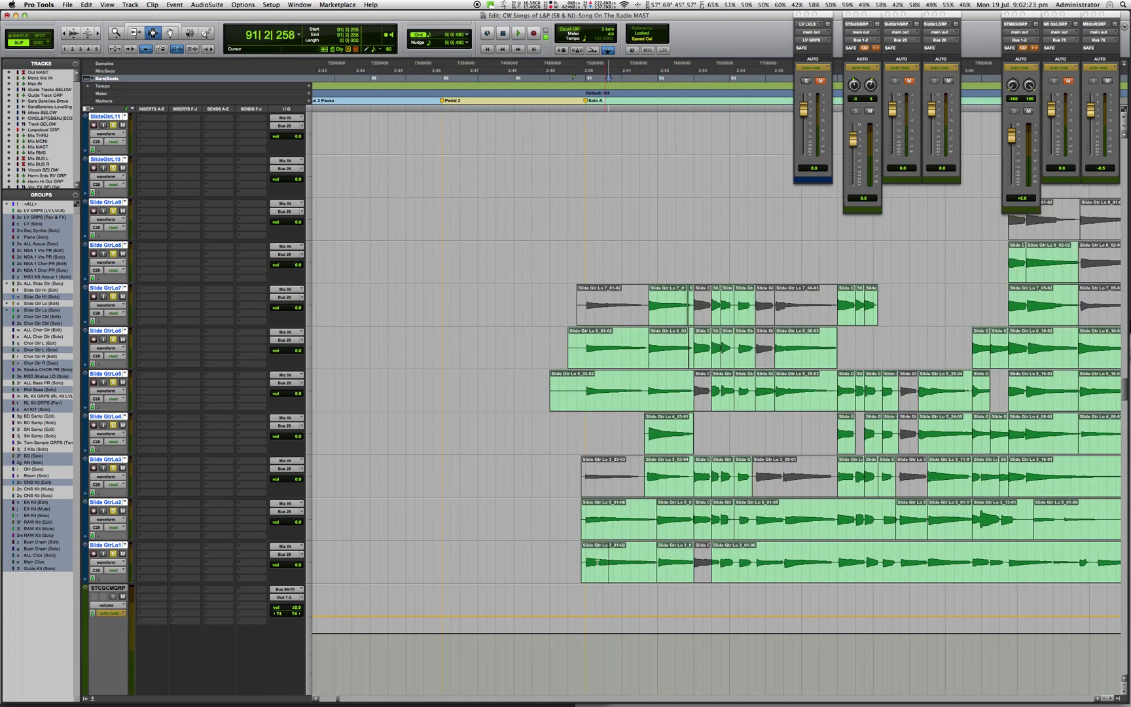
left_click(486, 519)
key("space")
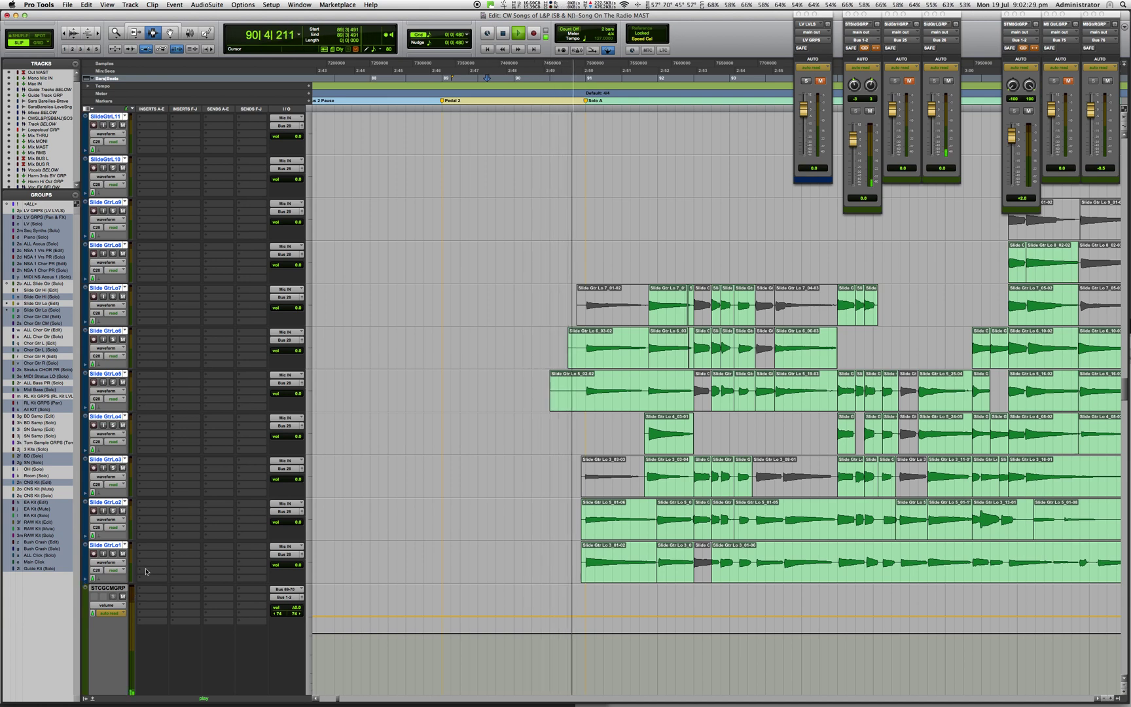
left_click(114, 554)
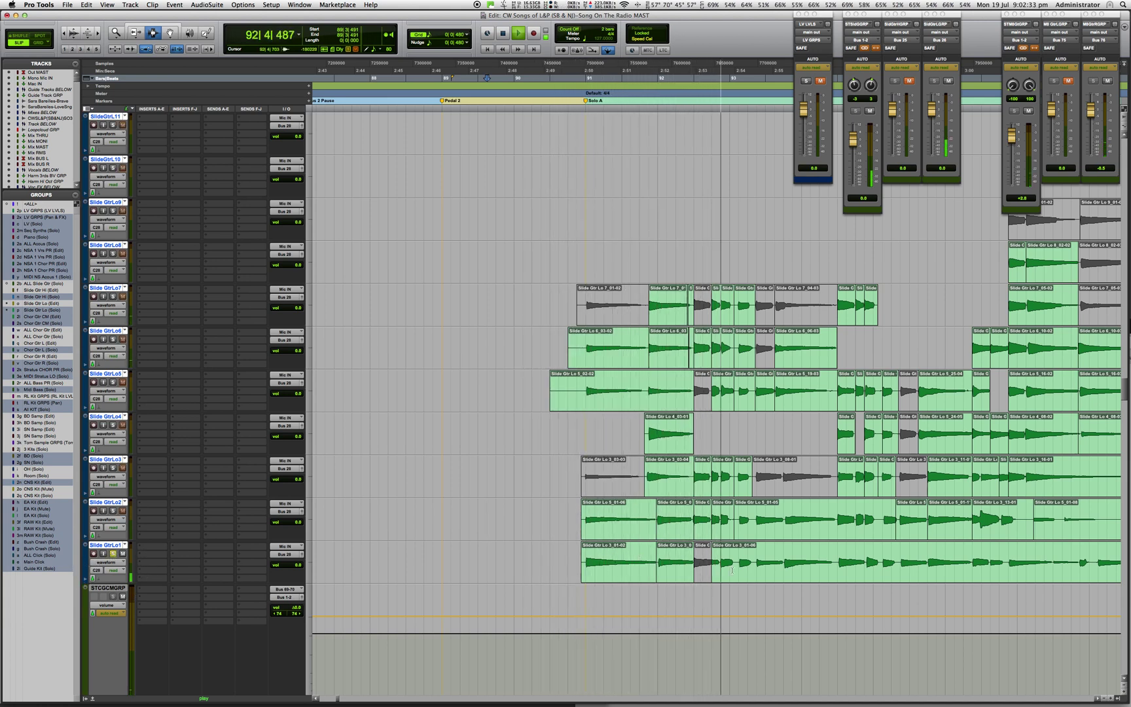
- Continue listening to the soloed Slide Gtr Lo 1 track from about 97|3
scroll(728, 570, "right", 3)
scroll(728, 571, "right", 2)
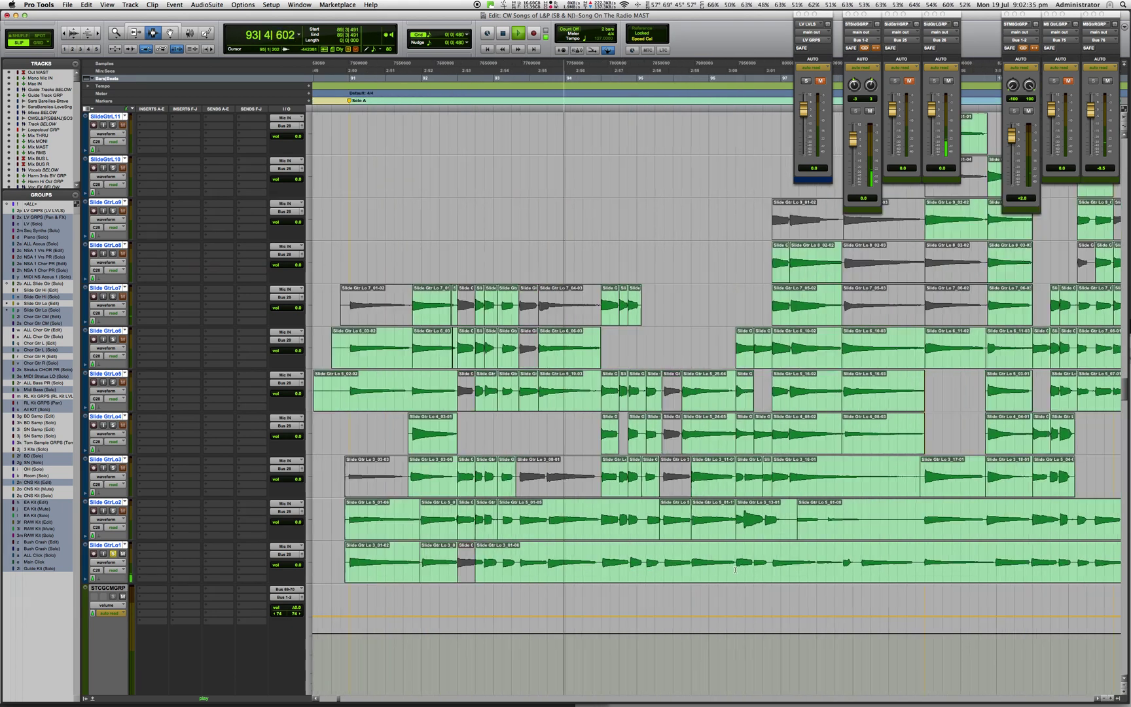
scroll(753, 575, "right", 3)
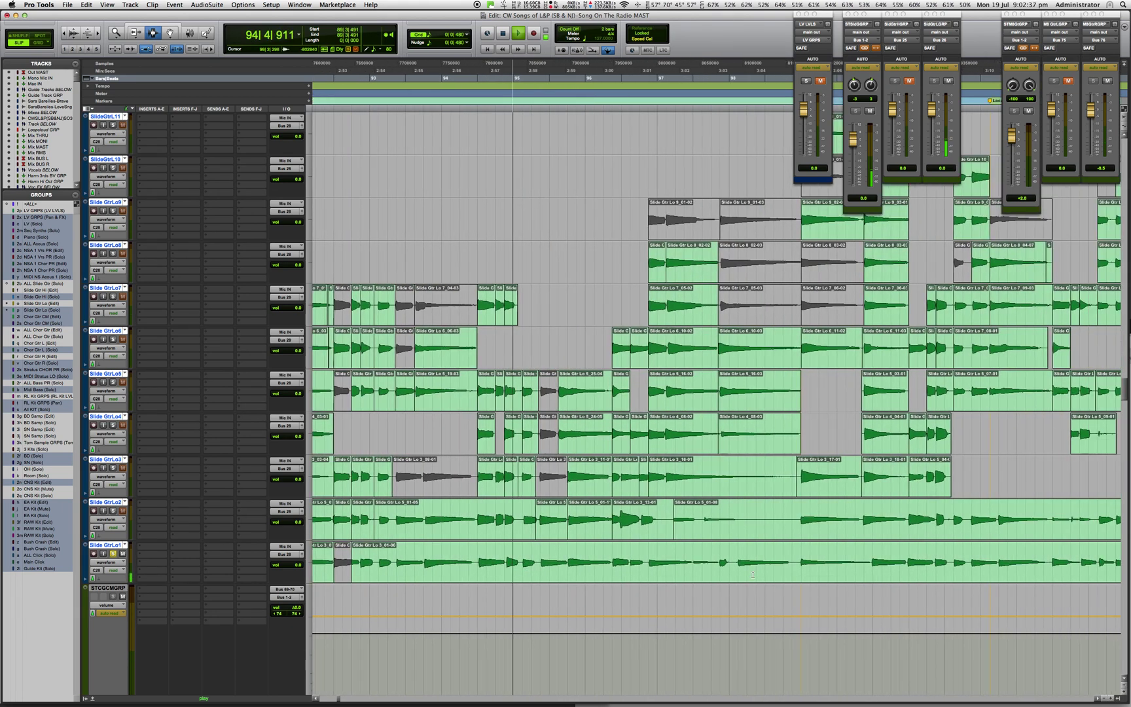
left_click_drag(759, 564, 717, 565)
left_click(700, 565)
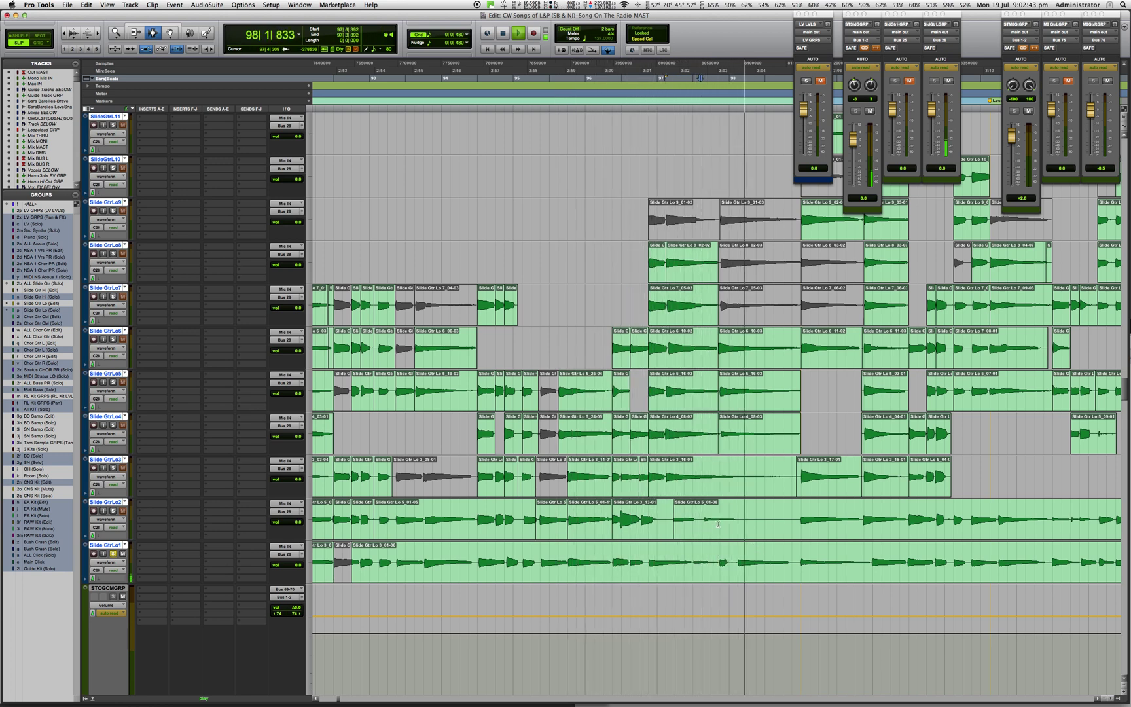
- Stop the Slide Gtr Lo 1 playback, solo only Slide Gtr Lo 2 and play it from about 97|3
key("space")
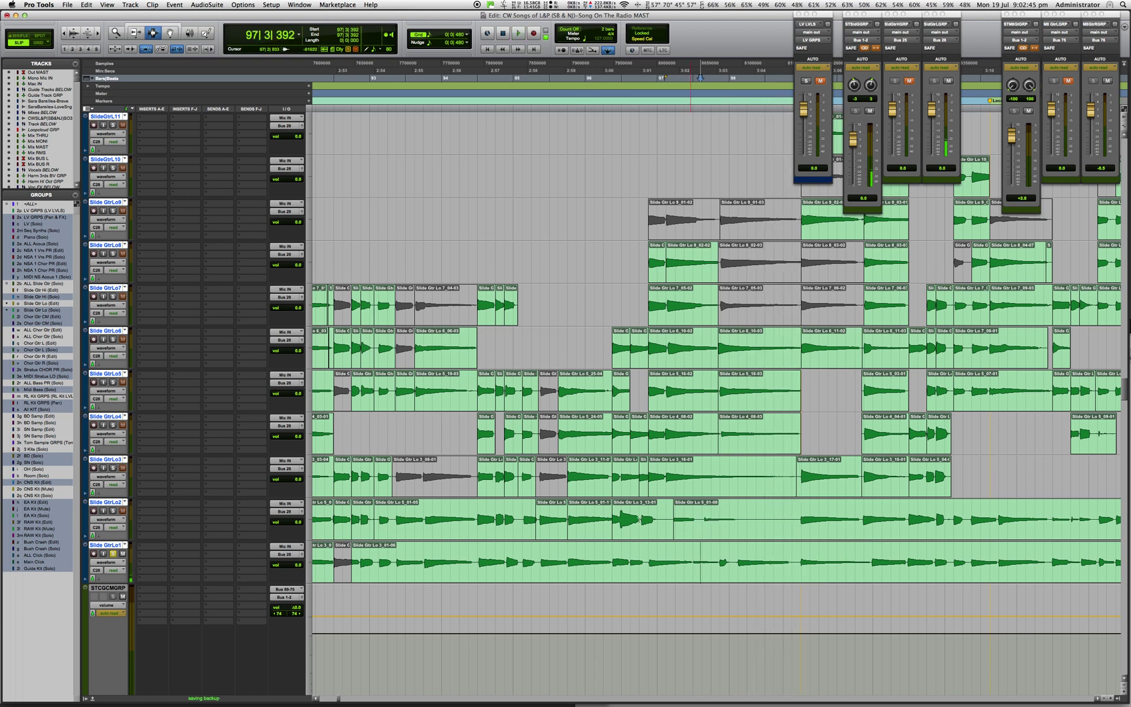
left_click(639, 521)
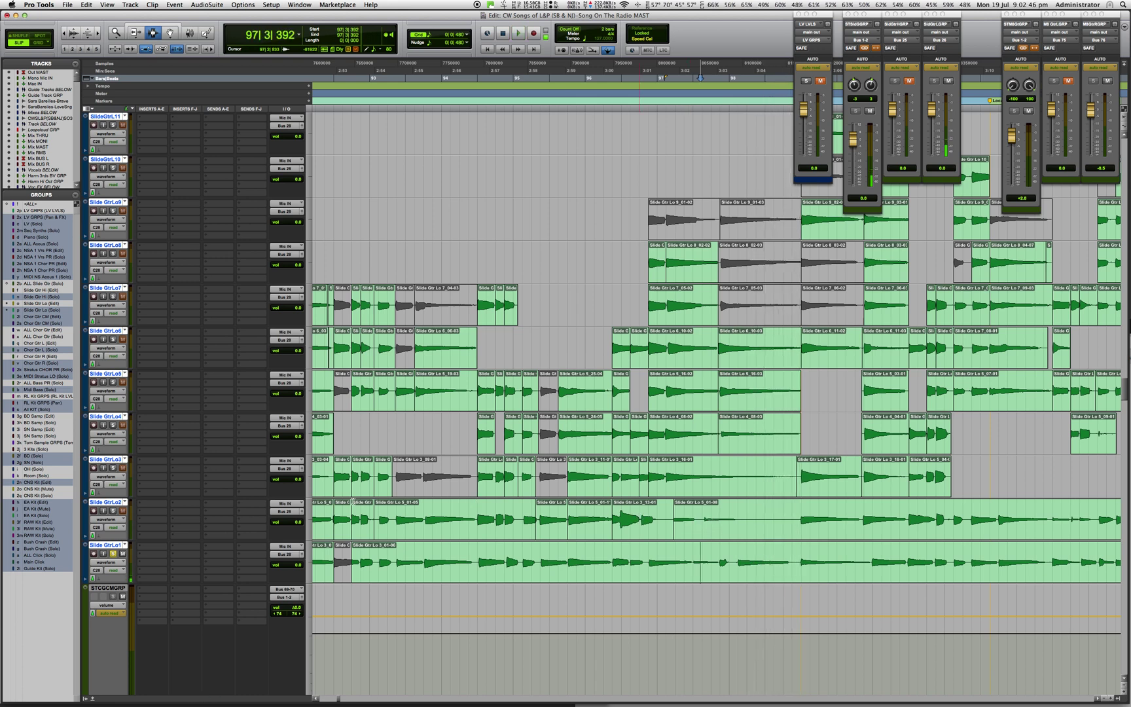
left_click(113, 511)
left_click(580, 521)
left_click(696, 519)
key("space")
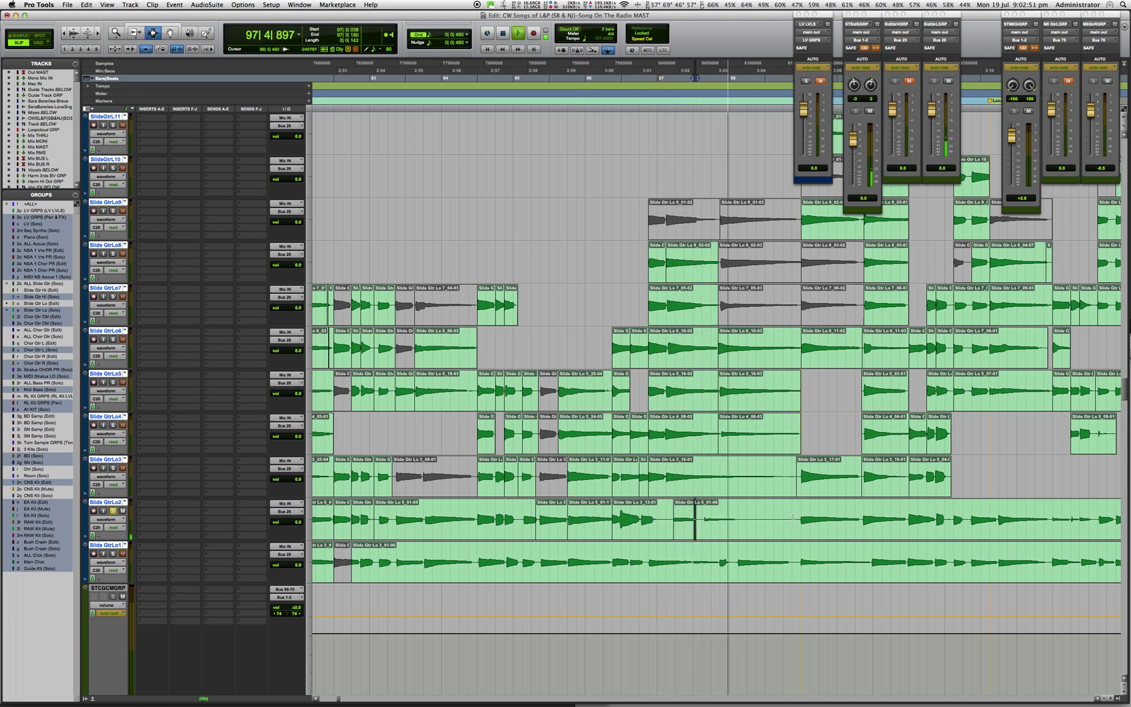
key("space")
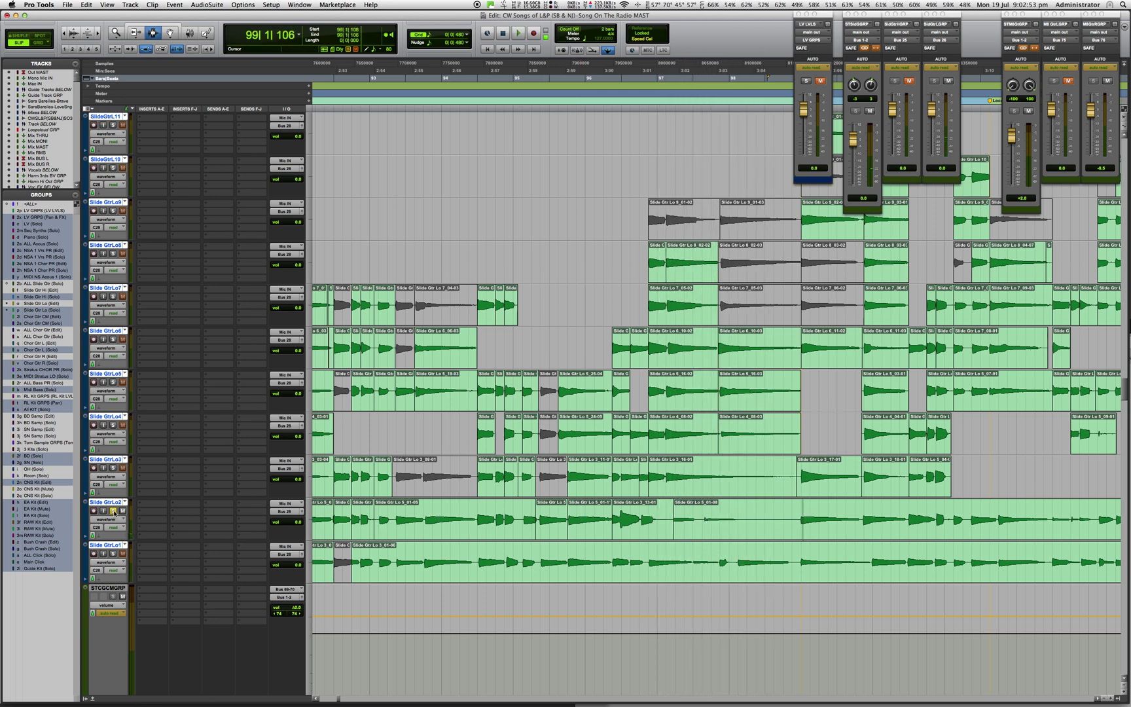
- Turn off the Slide Gtr Lo 2 solo and set the grid value to 0|0|240
left_click(439, 435)
scroll(475, 455, "left", 5)
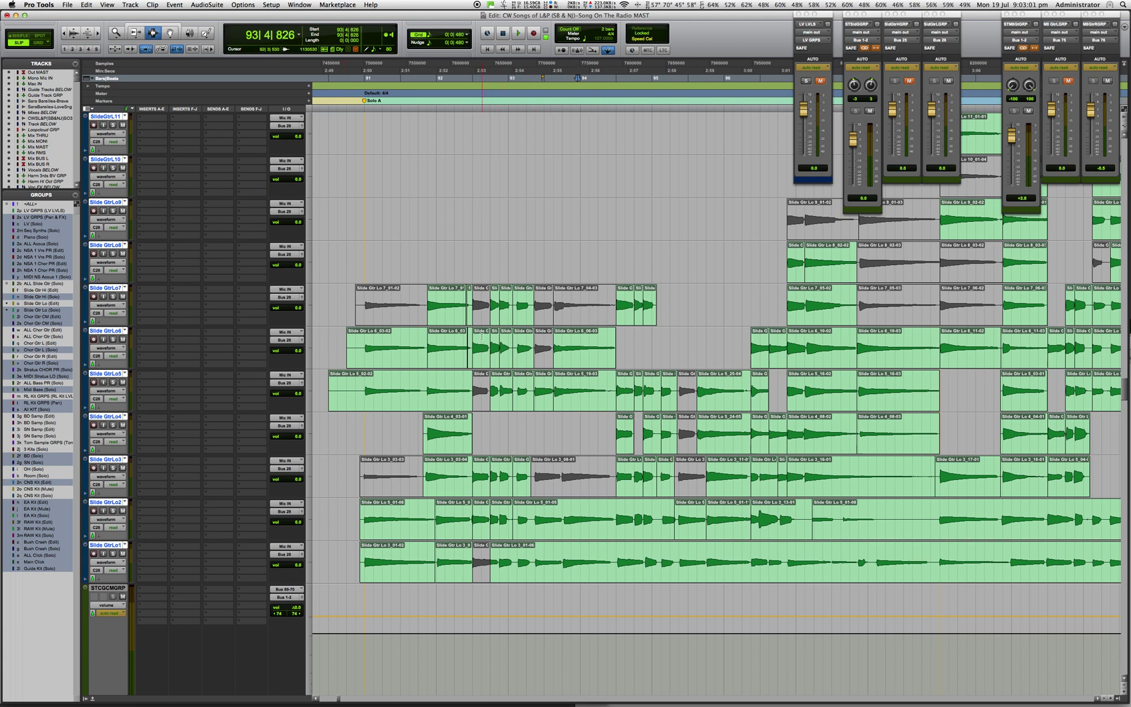
left_click(556, 360)
key("super+bracketright")
key("super+bracketright")
left_click(543, 306)
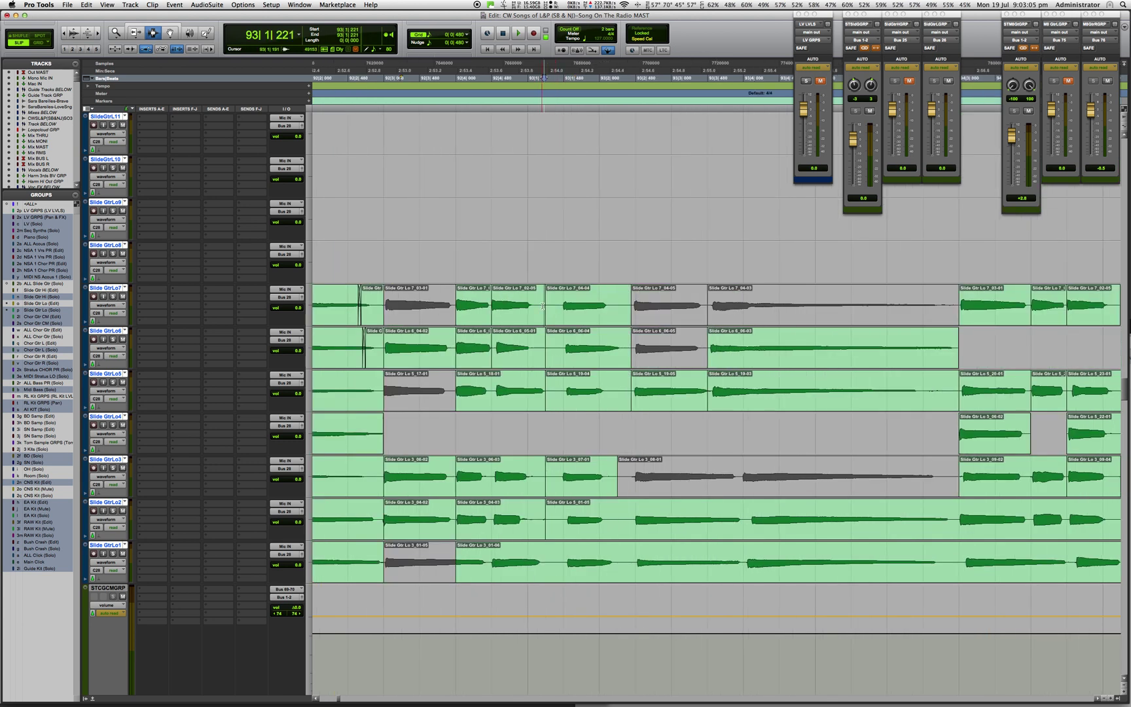
key("ctrl+alt+minus")
key("alt+Tab")
key("ctrl+bracketleft")
key("ctrl+bracketleft")
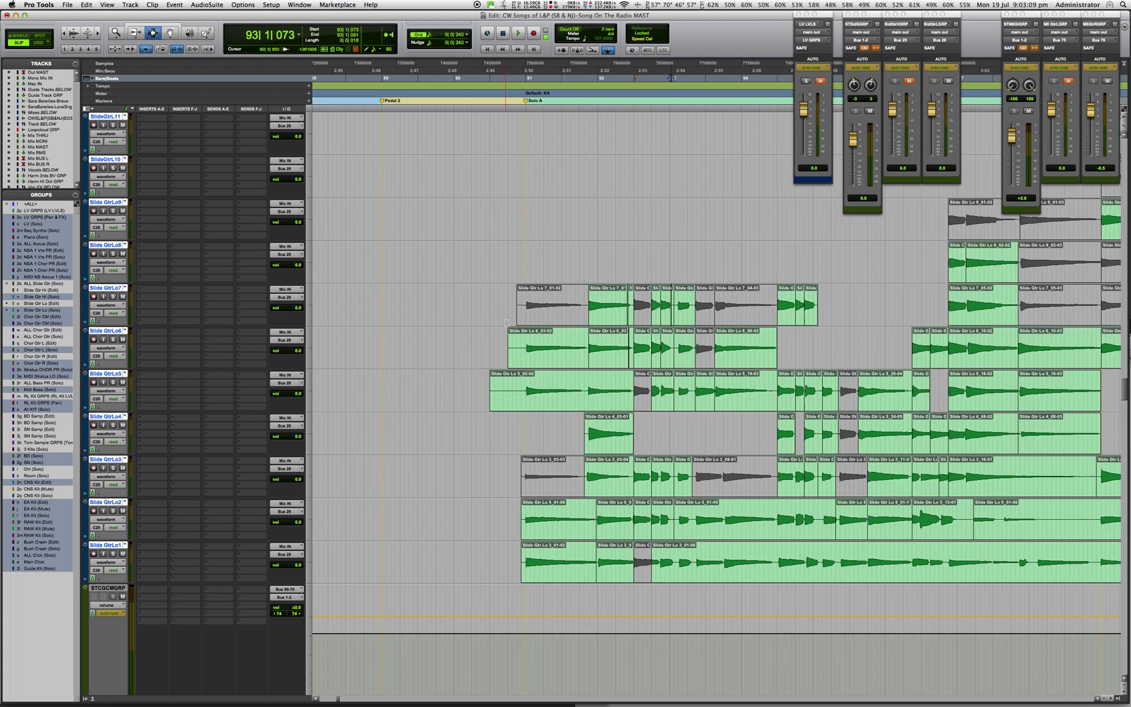
- In Grid mode, trim the start of the opening Slide Gtr Lo 6 clip near Solo A and undo the trim
key("F6")
key("F4")
left_click(523, 351)
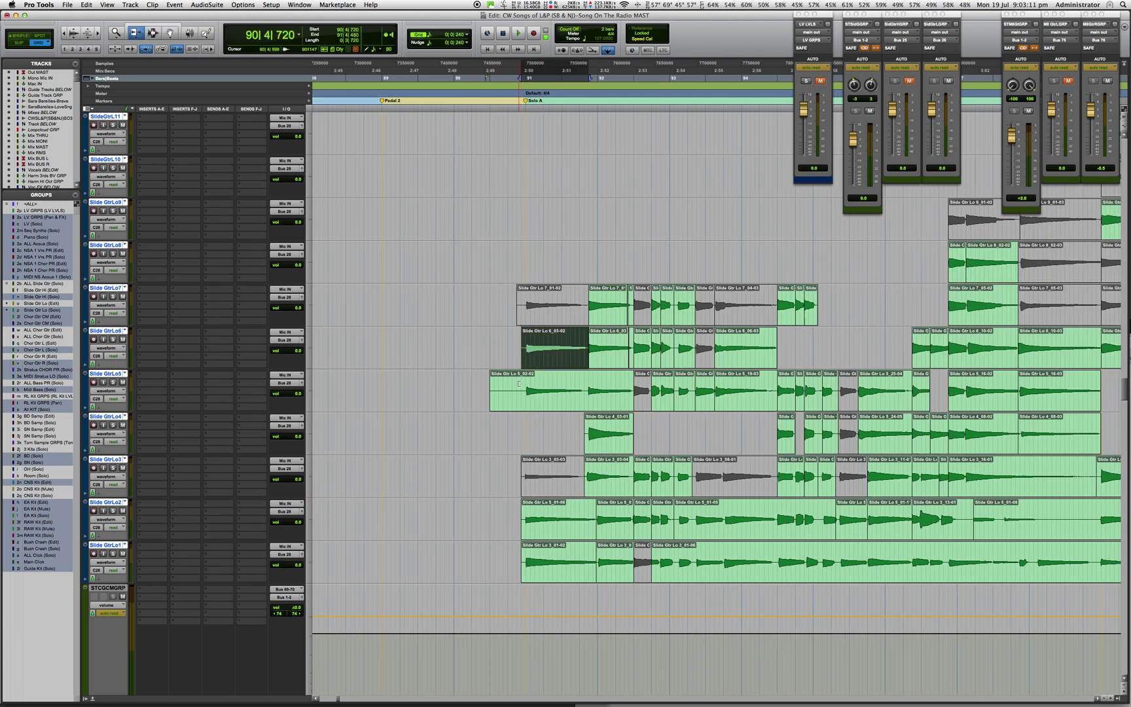
key("F7")
key("alt+shift+Return")
key("ctrl+s")
key("ctrl+z")
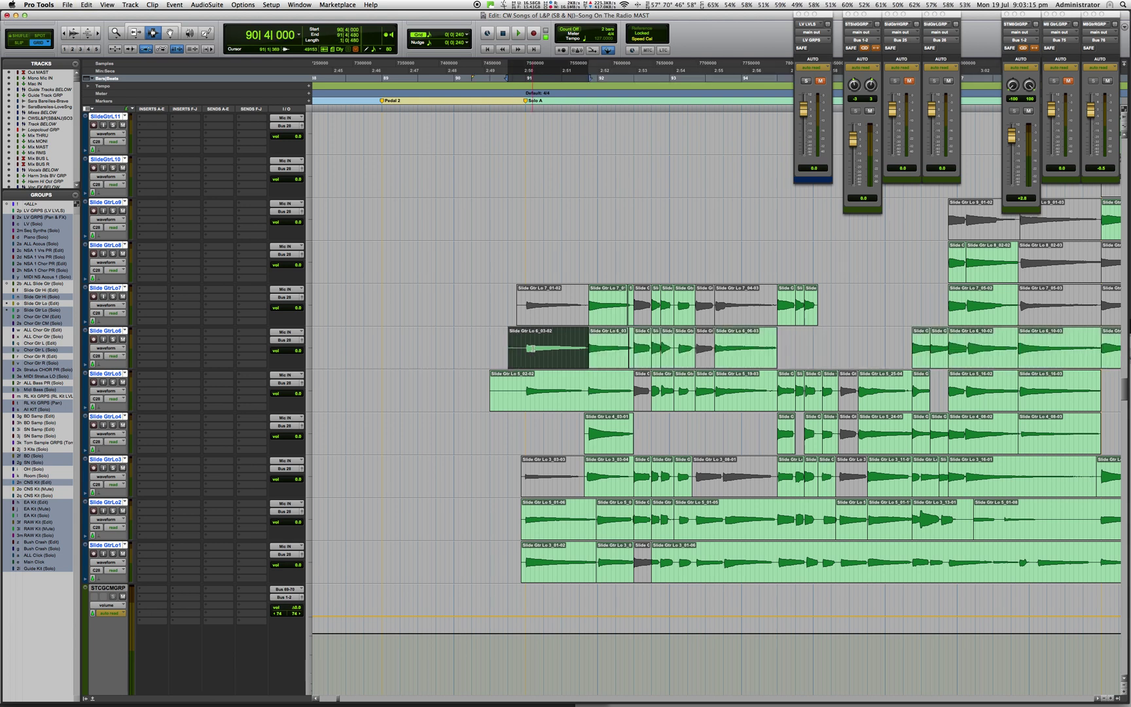
- Solo all Slide Gtr Lo tracks together, play from 91|1 and audition the Slide Gtr Lo 7 clip at 92|3 unmuted
left_click(524, 347)
key("space")
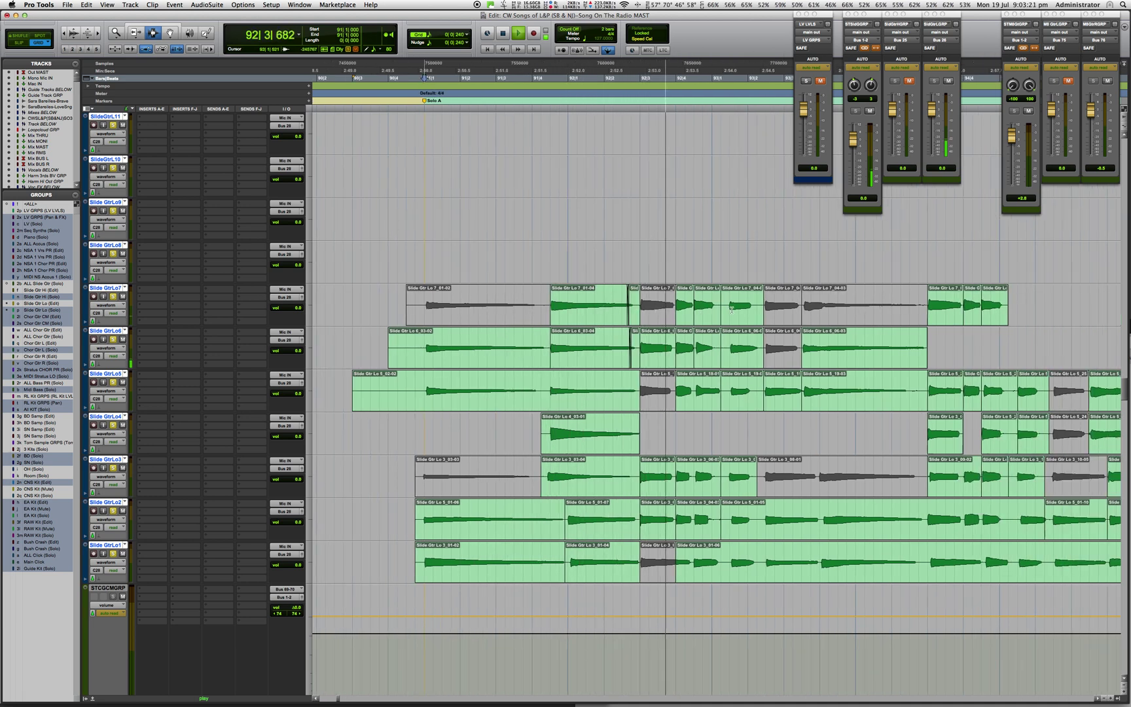
double_click(664, 310)
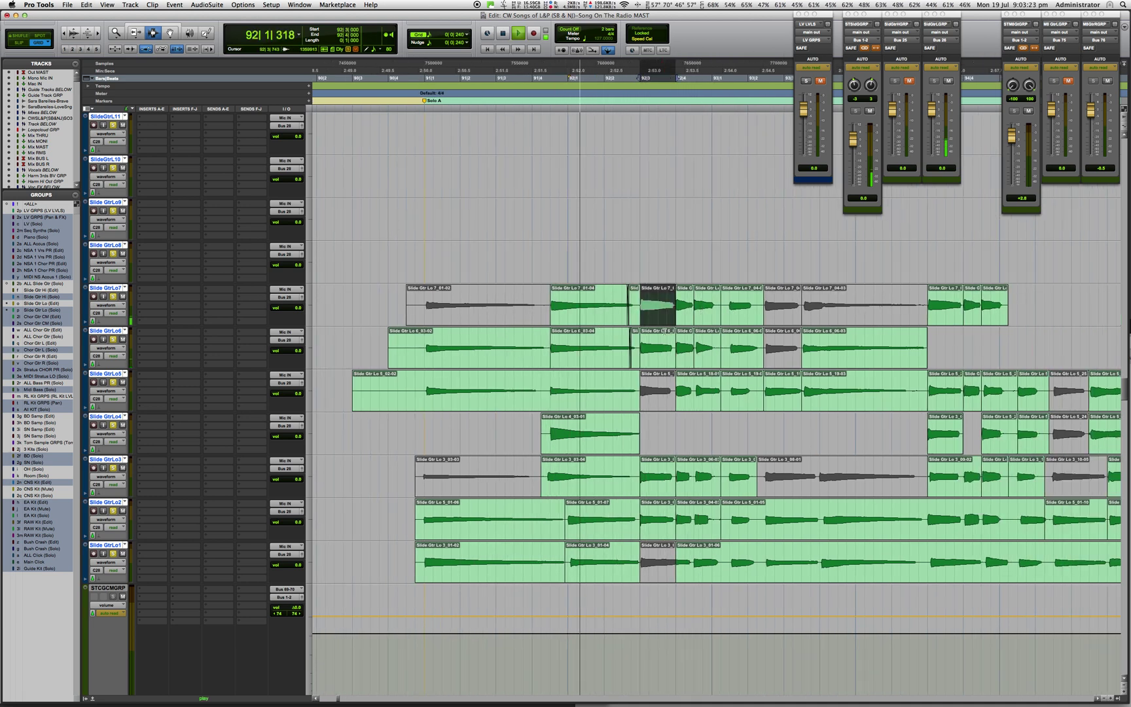
key("space")
- Mute the Slide Gtr Lo 7 and Lo 6 clips at 92|3 and audition the Slide Gtr Lo 5 clip unmuted
left_click(670, 340)
key("cmd+m")
left_click(668, 392)
key("cmd+m")
key("space")
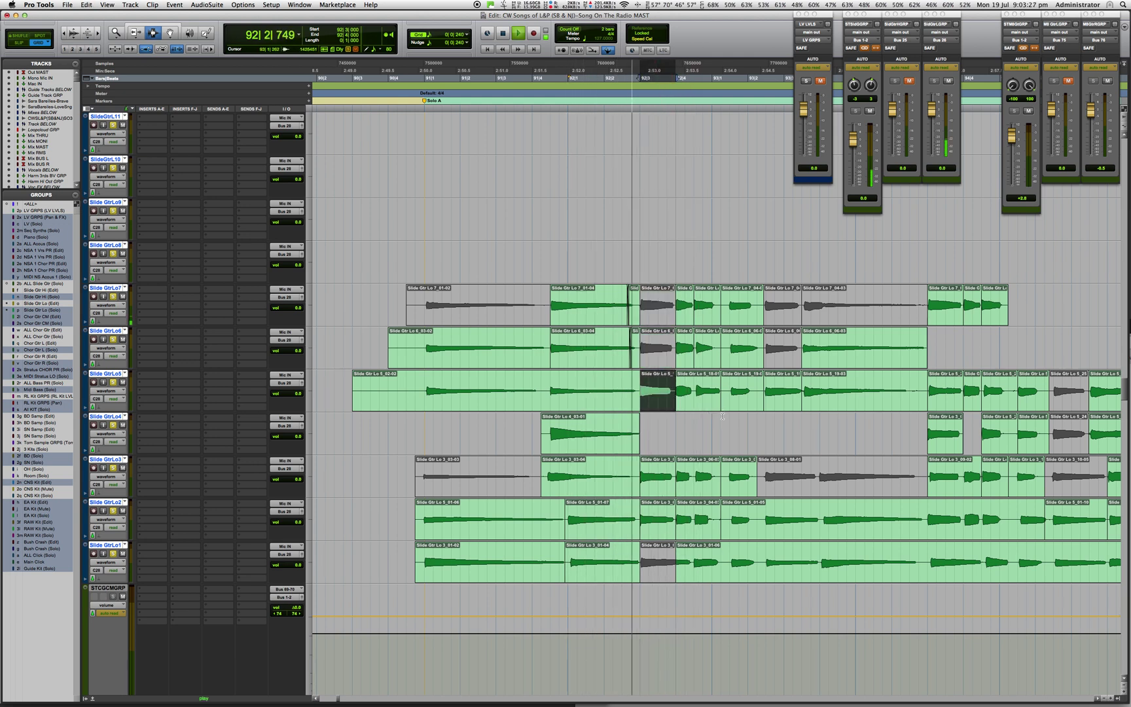
key("space")
- Audition the Slide Gtr Lo 3, Lo 2 and Lo 1 clips at 92|3 in turn, muting each one after listening
left_click(661, 472)
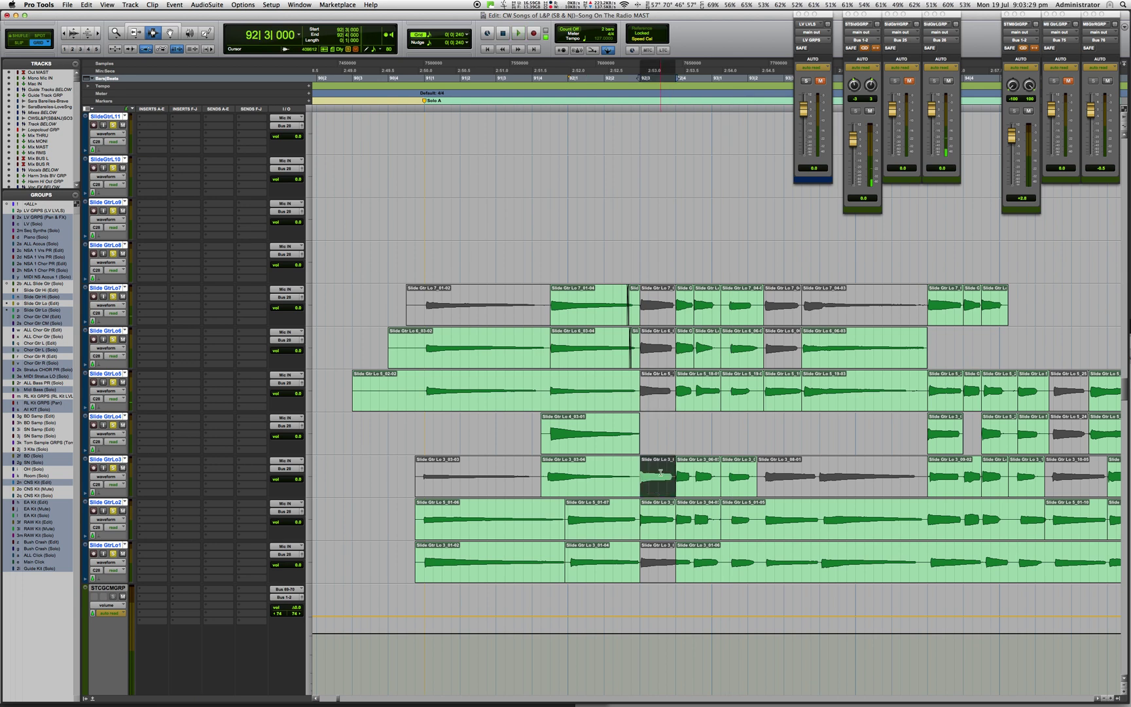
key("space")
key("cmd+m")
left_click(657, 520)
key("cmd+m")
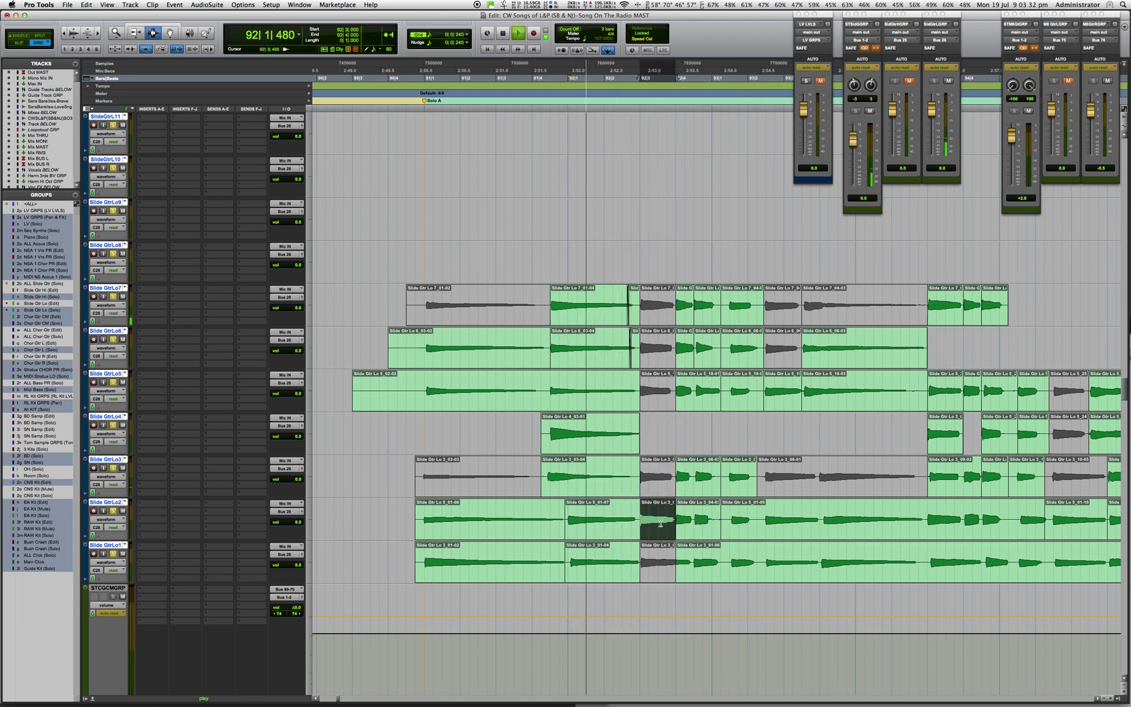
left_click(661, 561)
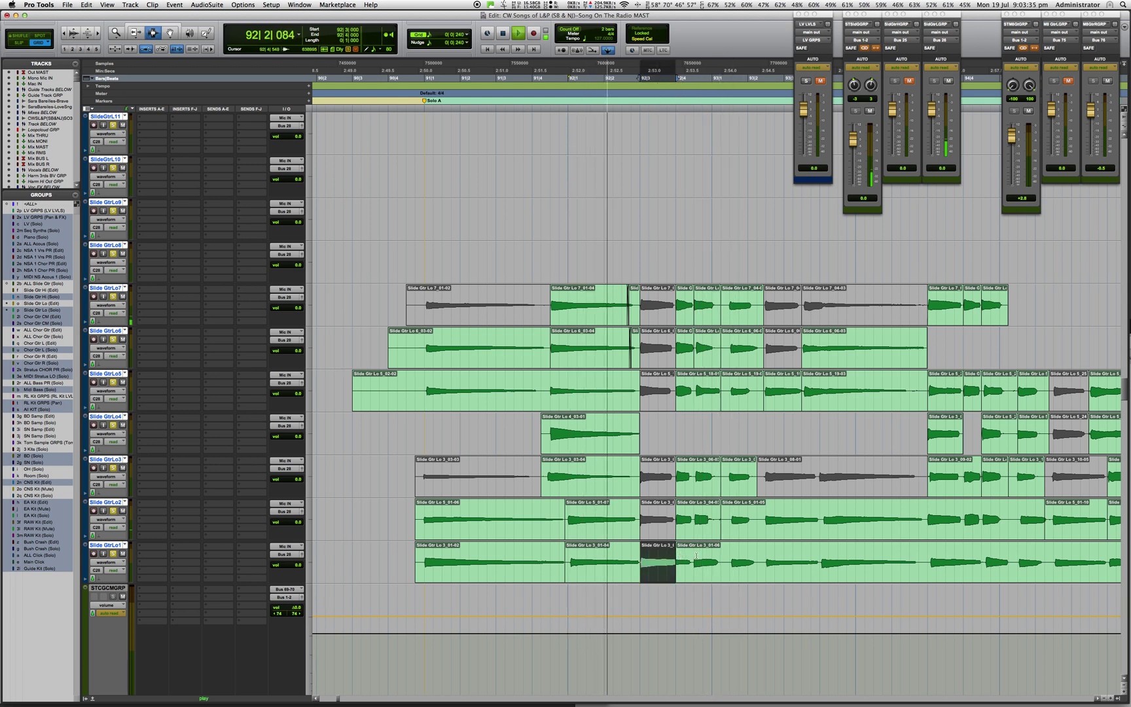
key("space")
key("super+m")
- Compare the Slide Gtr Lo 3, Lo 5 and Lo 6 clips at 92|3 again, playing each one unmuted
left_click(657, 530)
double_click(655, 492)
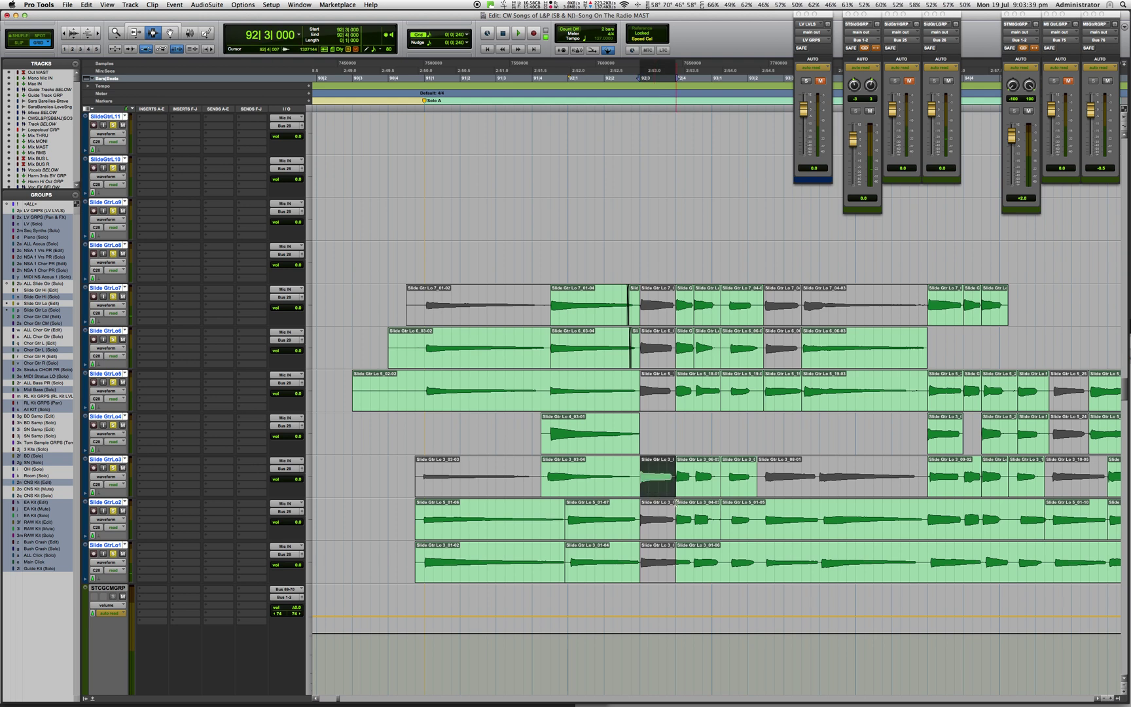
key("space")
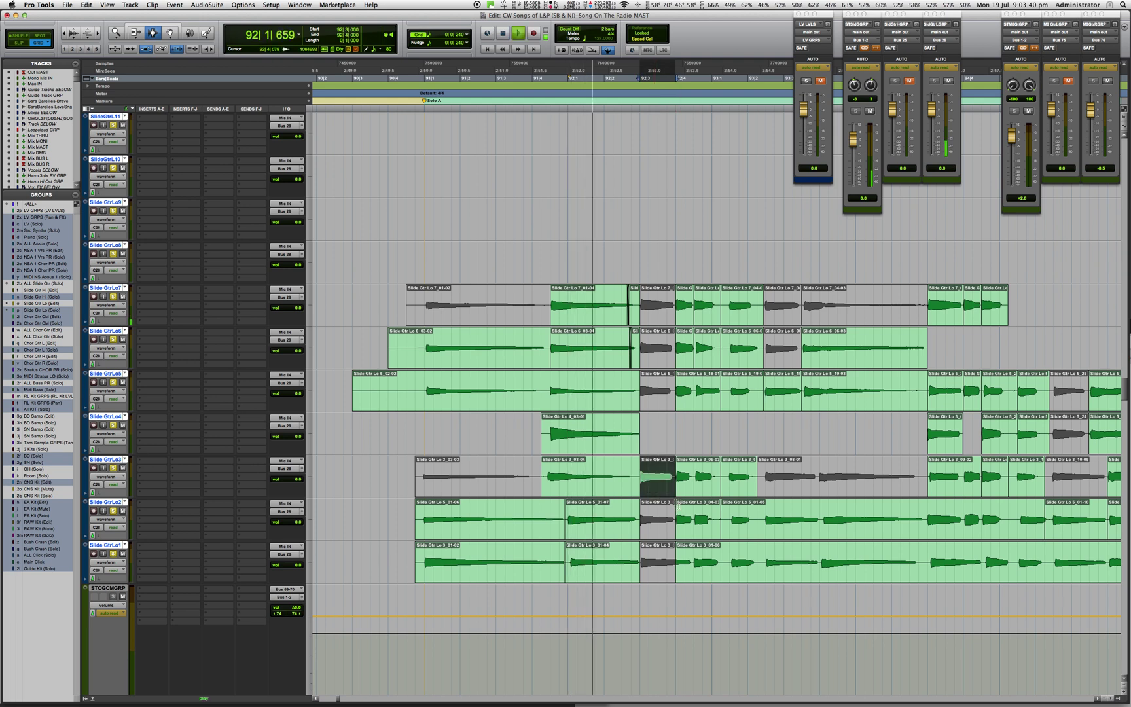
double_click(656, 395)
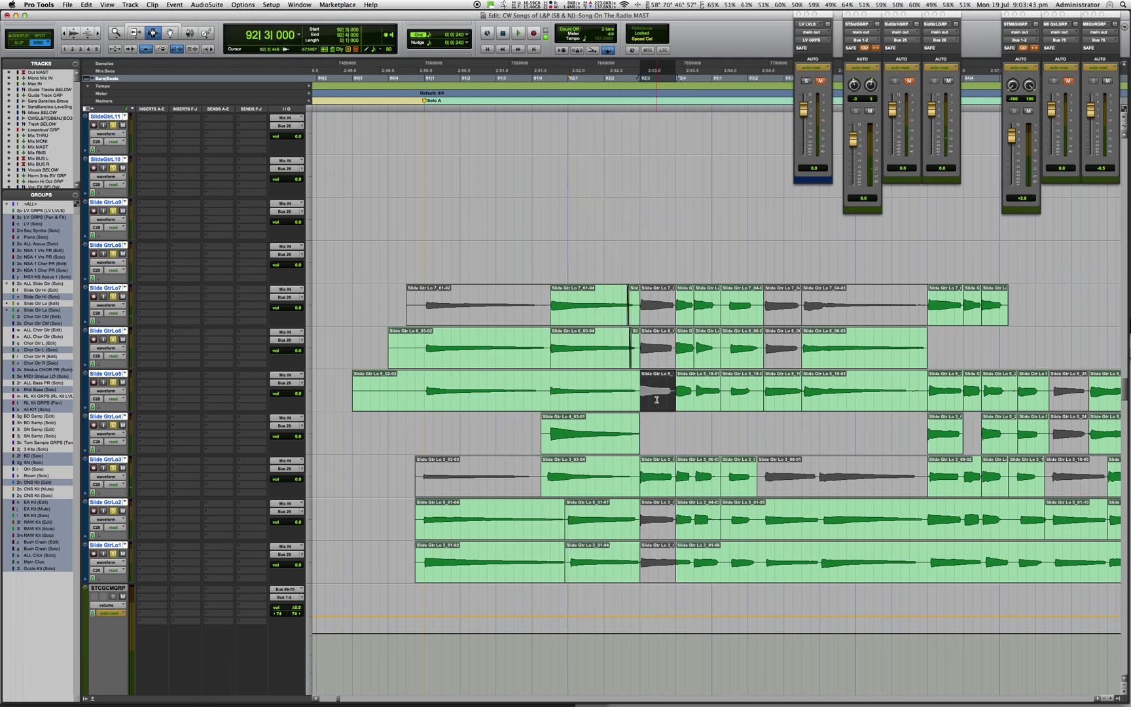
key("space")
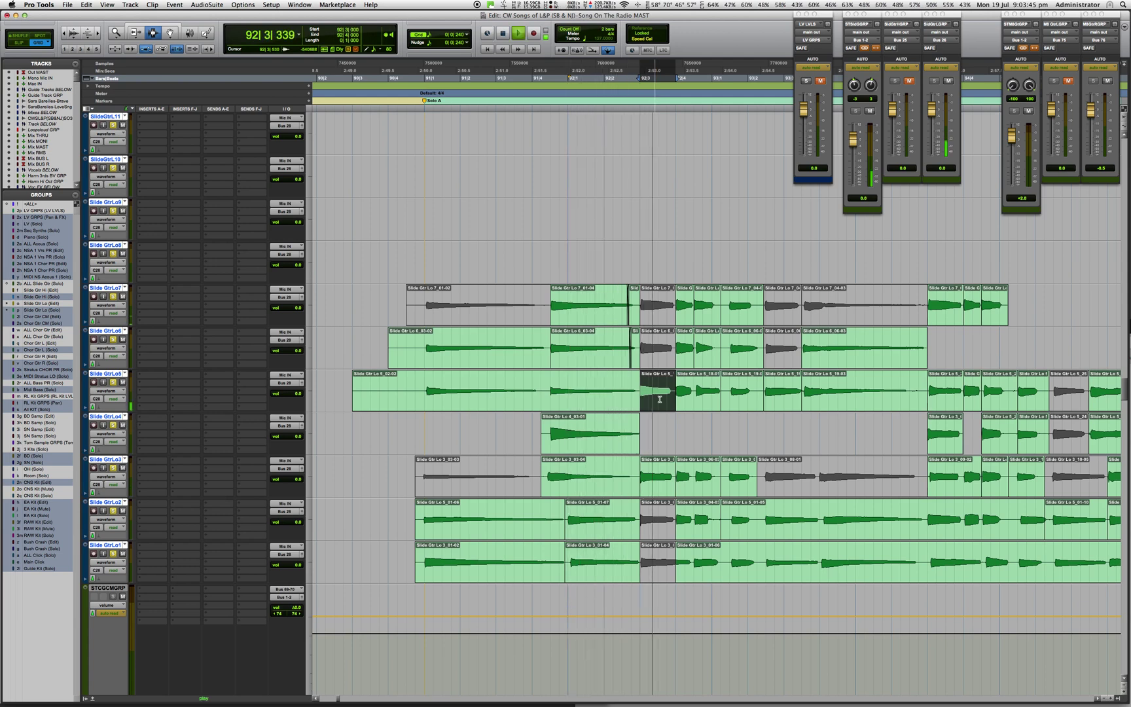
key("space")
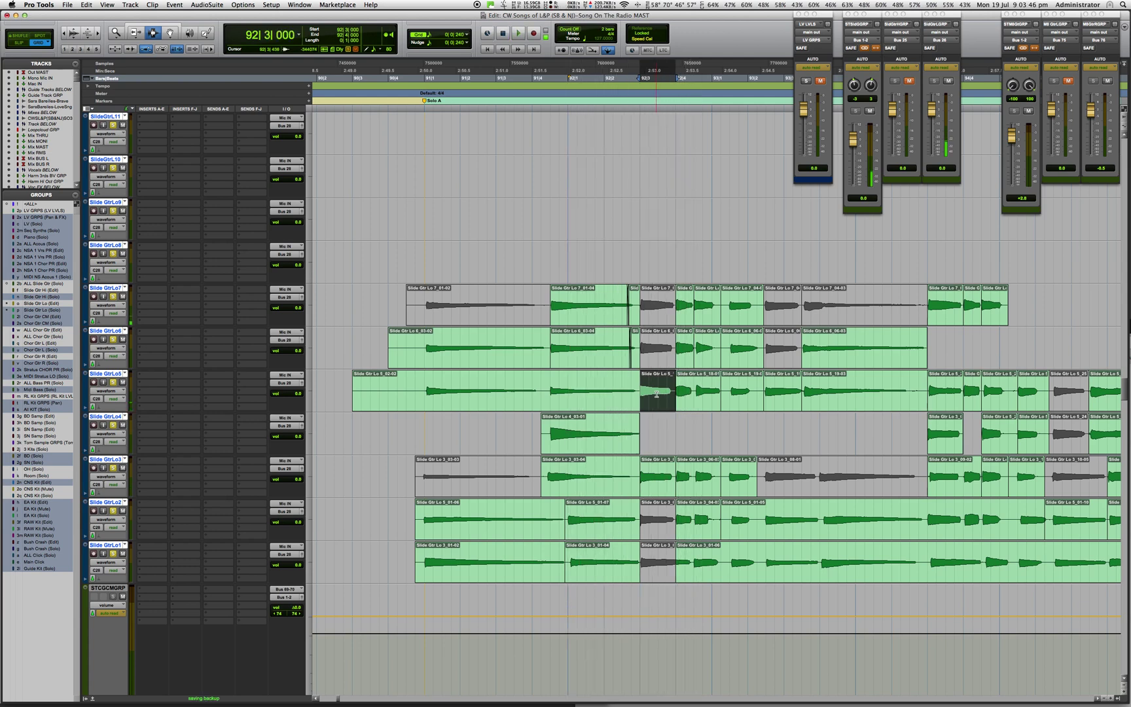
double_click(661, 349)
key("space")
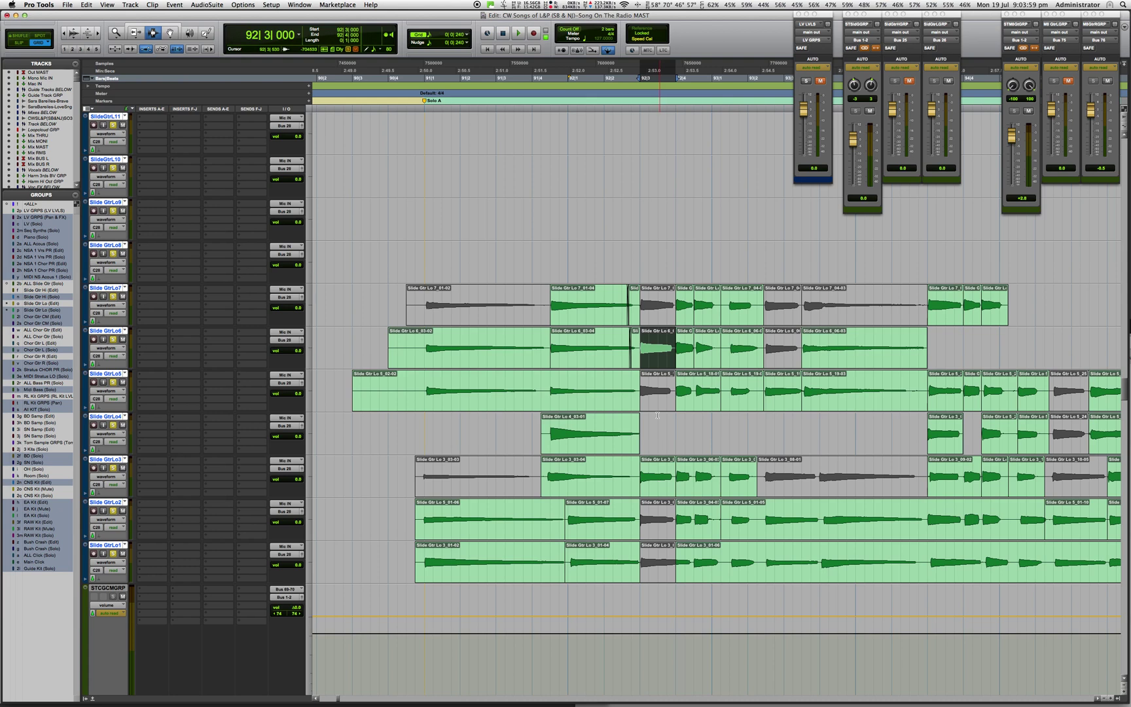
- Toggle the mutes on the Slide Gtr Lo 2, Lo 1 and Lo 3 clips at 92|3, finishing with all three muted
left_click(659, 502)
key("Delete")
left_click(658, 561)
key("Delete")
key("super+z")
key("super+z")
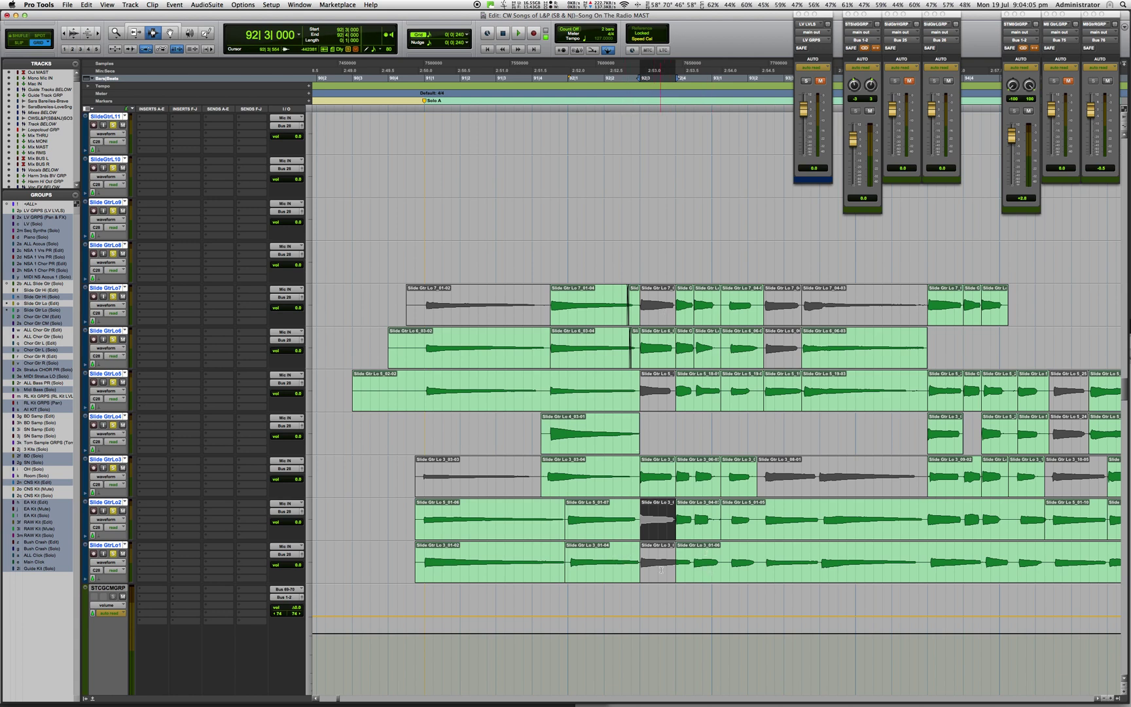
key("super+z")
key("super+z")
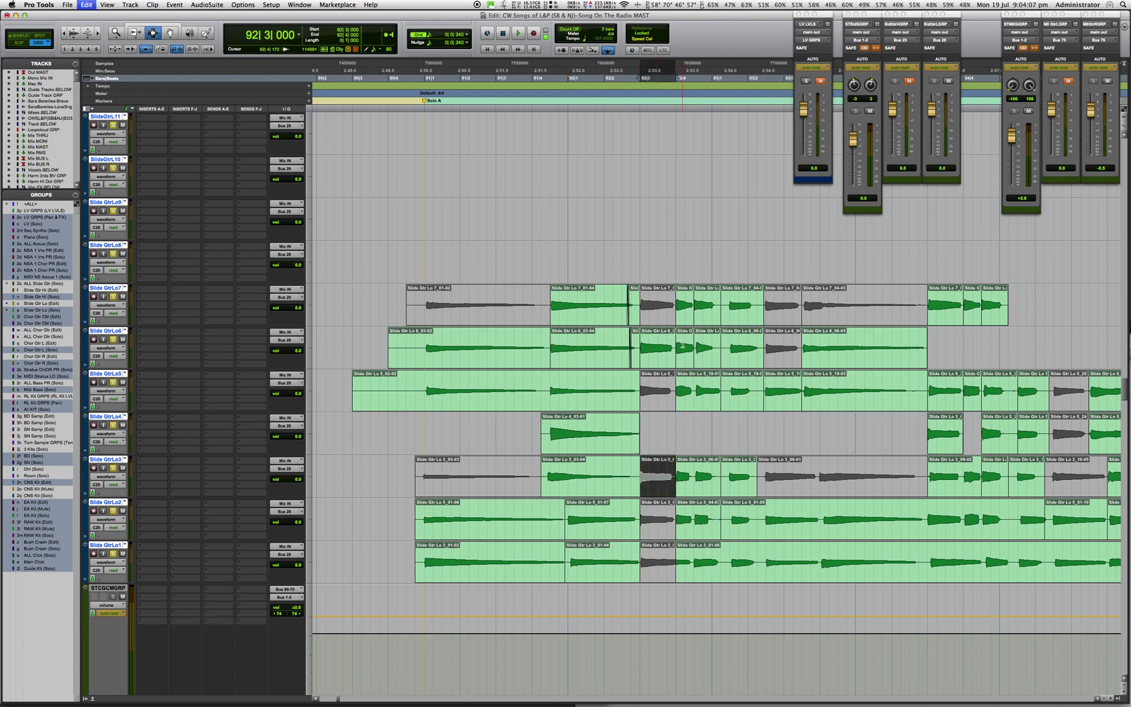
- Unmute and play the Slide Gtr Lo 1 clip at 92|3 once more, and mute it again
left_click(646, 545)
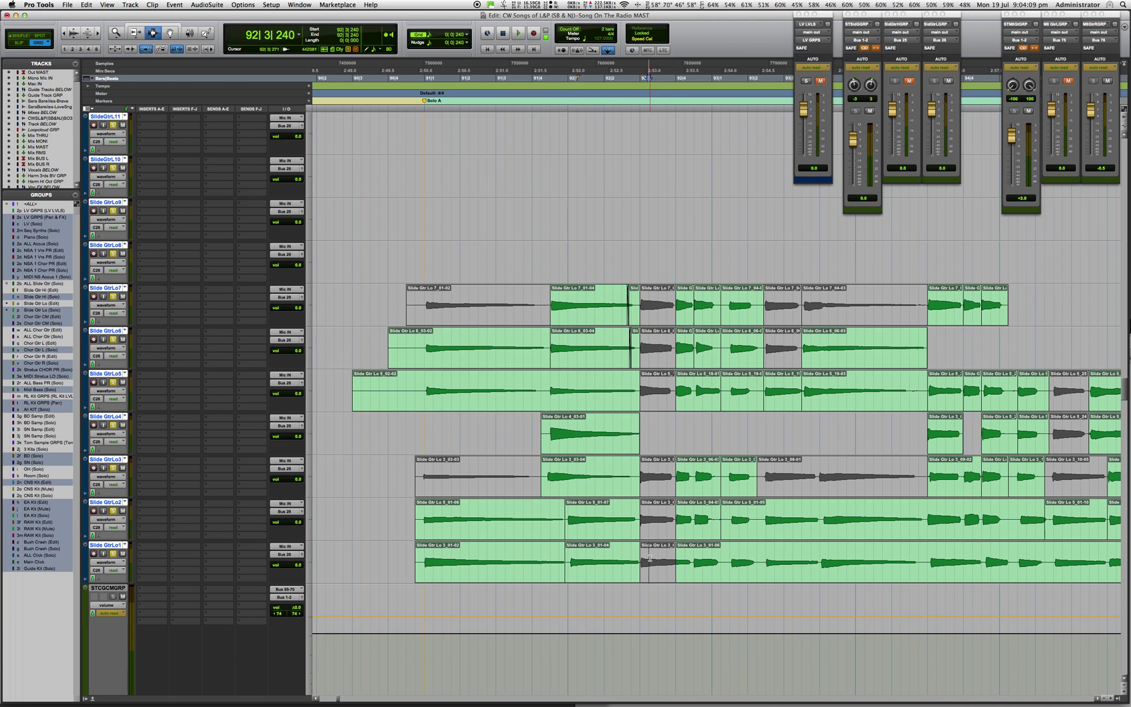
double_click(650, 558)
key("space")
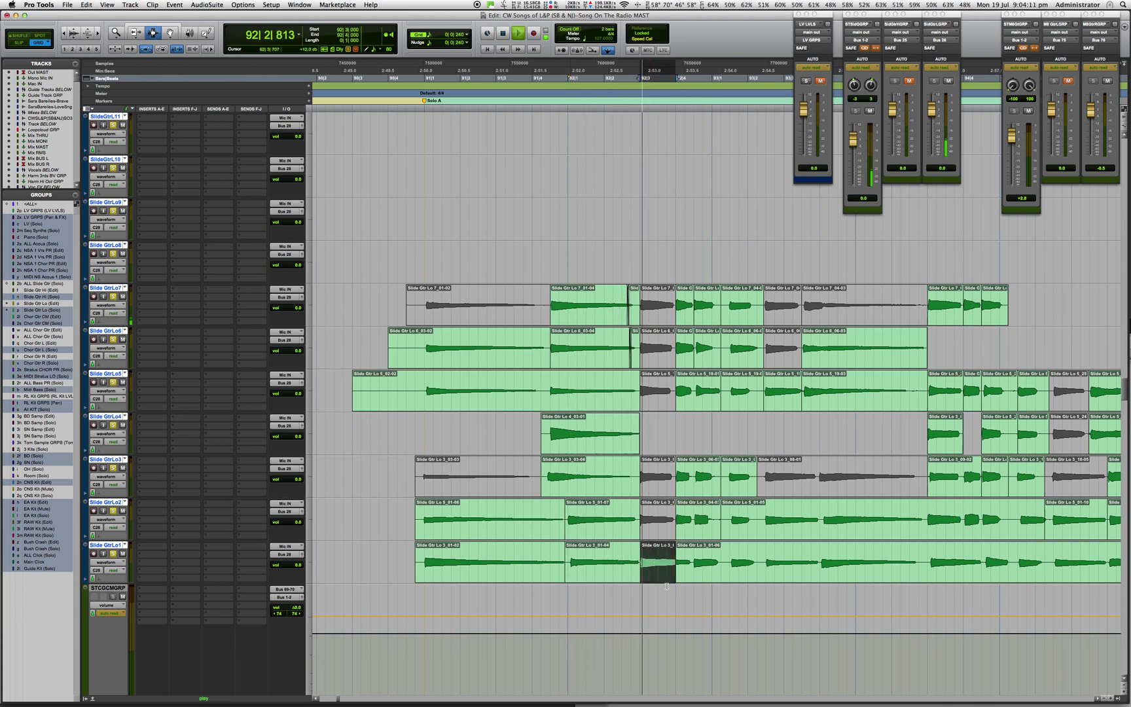
key("space")
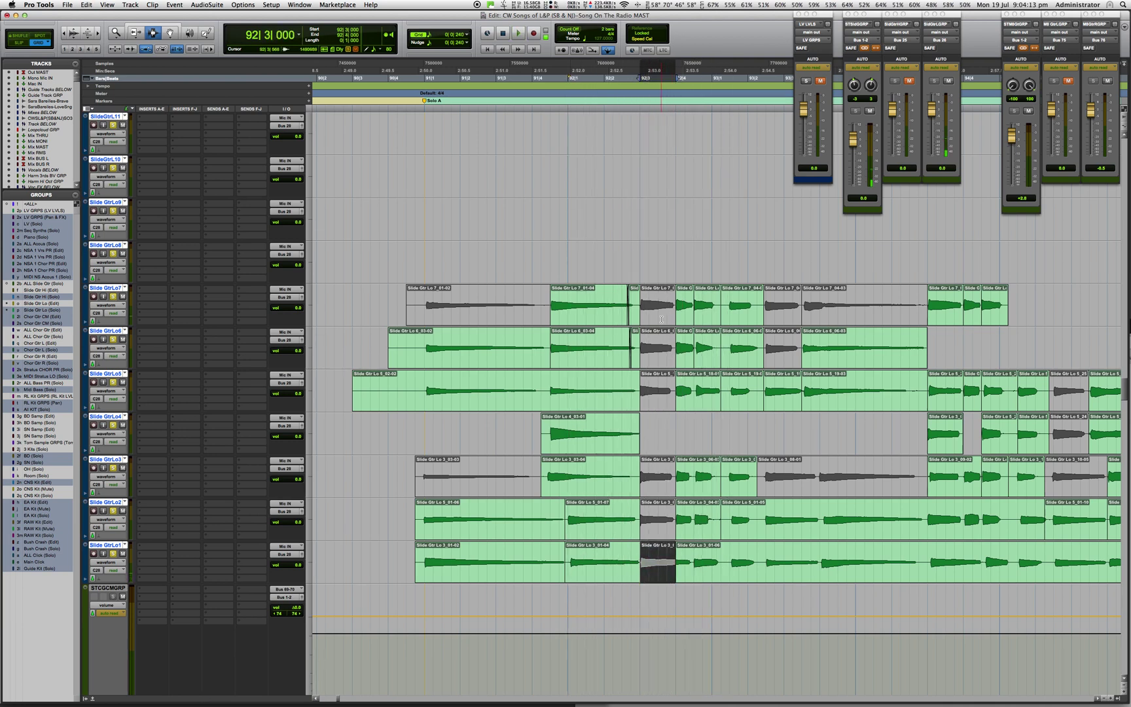
- Unmute the Slide Gtr Lo 7 and Lo 6 clips at 92|3 and play from before them
left_click(655, 299)
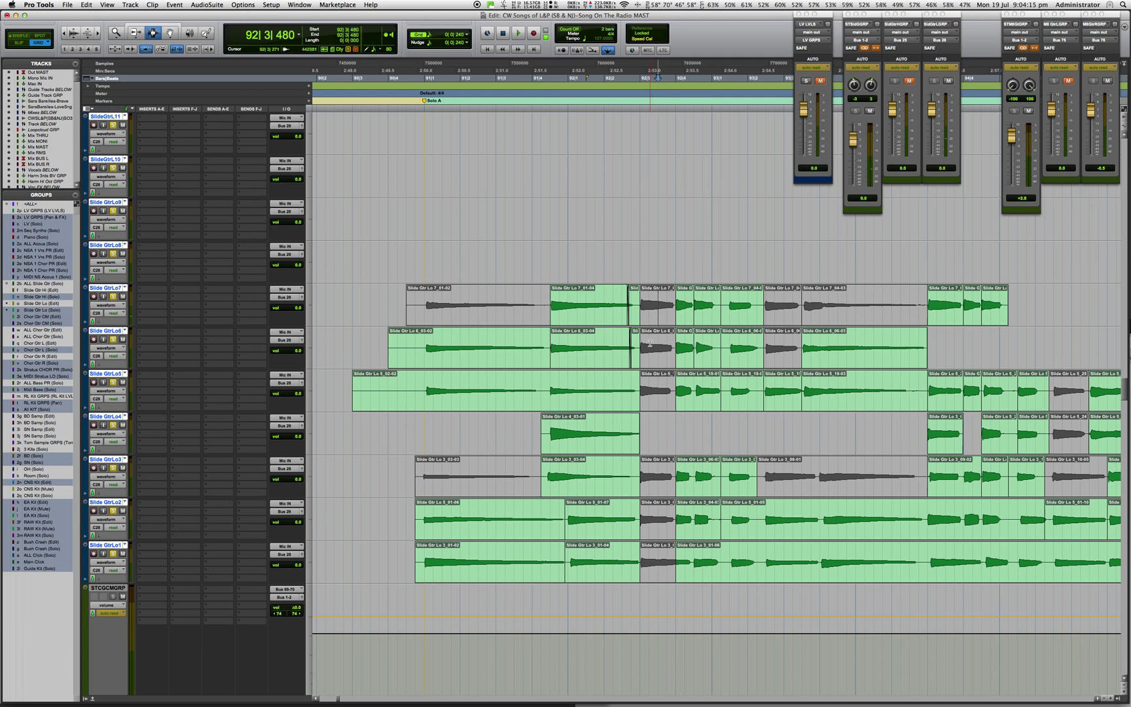
double_click(652, 305)
double_click(653, 347)
key("space")
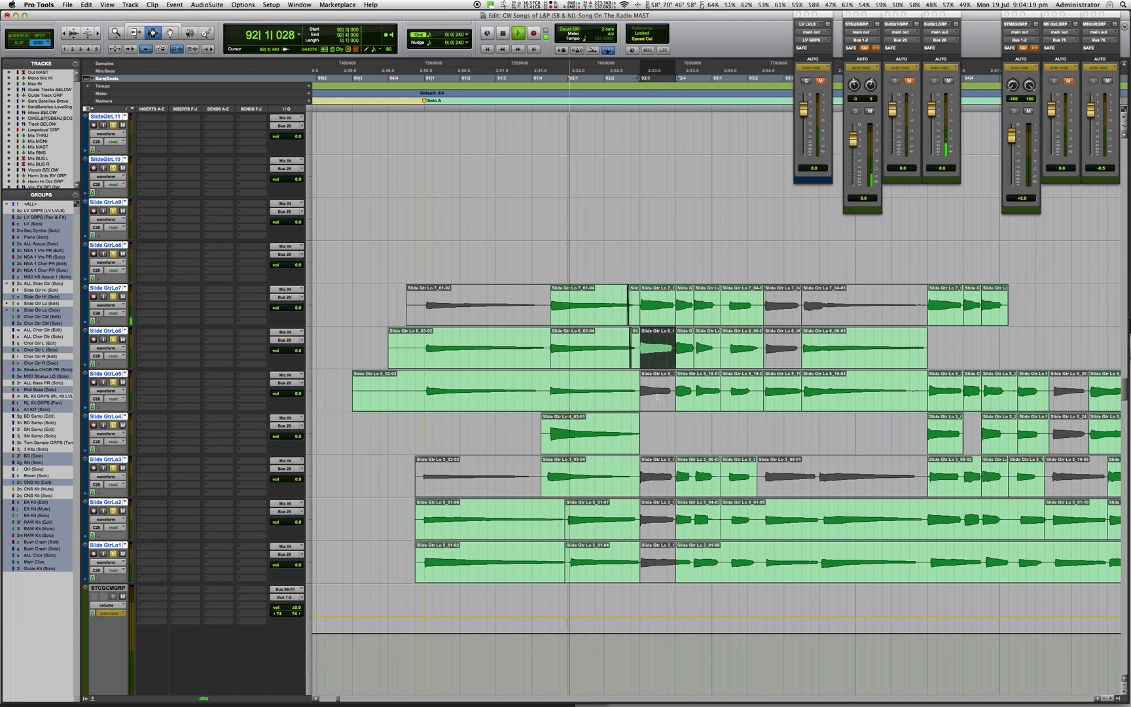
- Mute the Slide Gtr Lo 7 clip at 92|3 and move it to the Slide Gtr Lo CM1 track at the same time position
key("p")
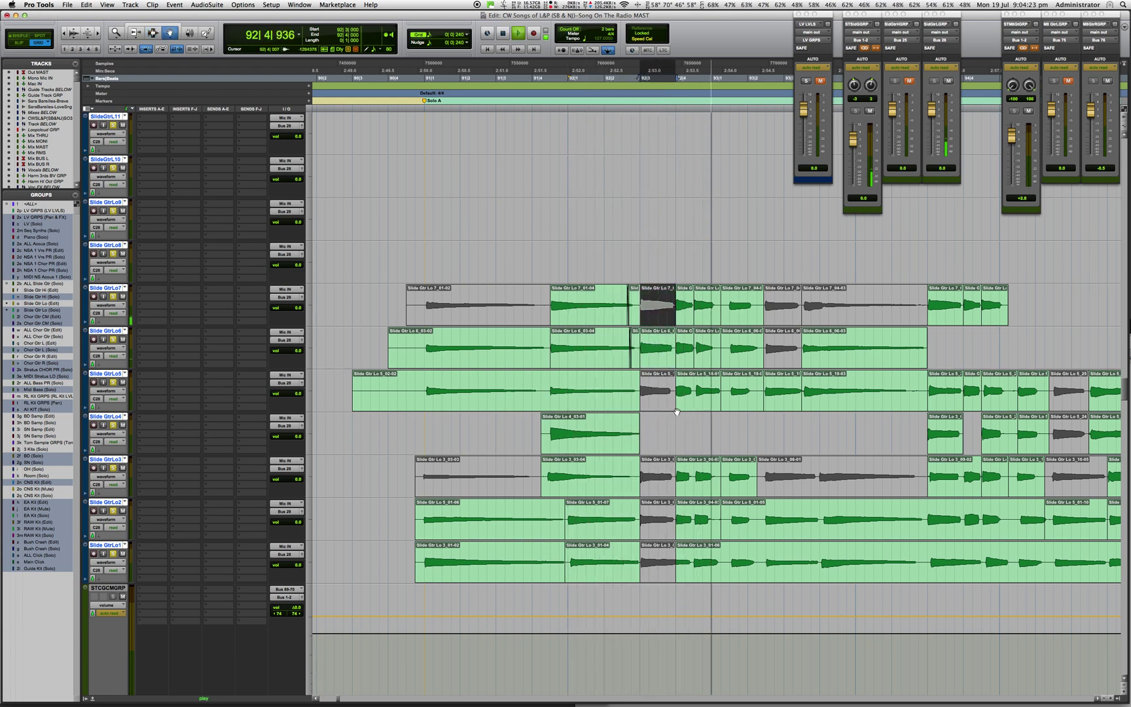
key("F8")
scroll(683, 402, "up", 1)
scroll(682, 403, "up", 4)
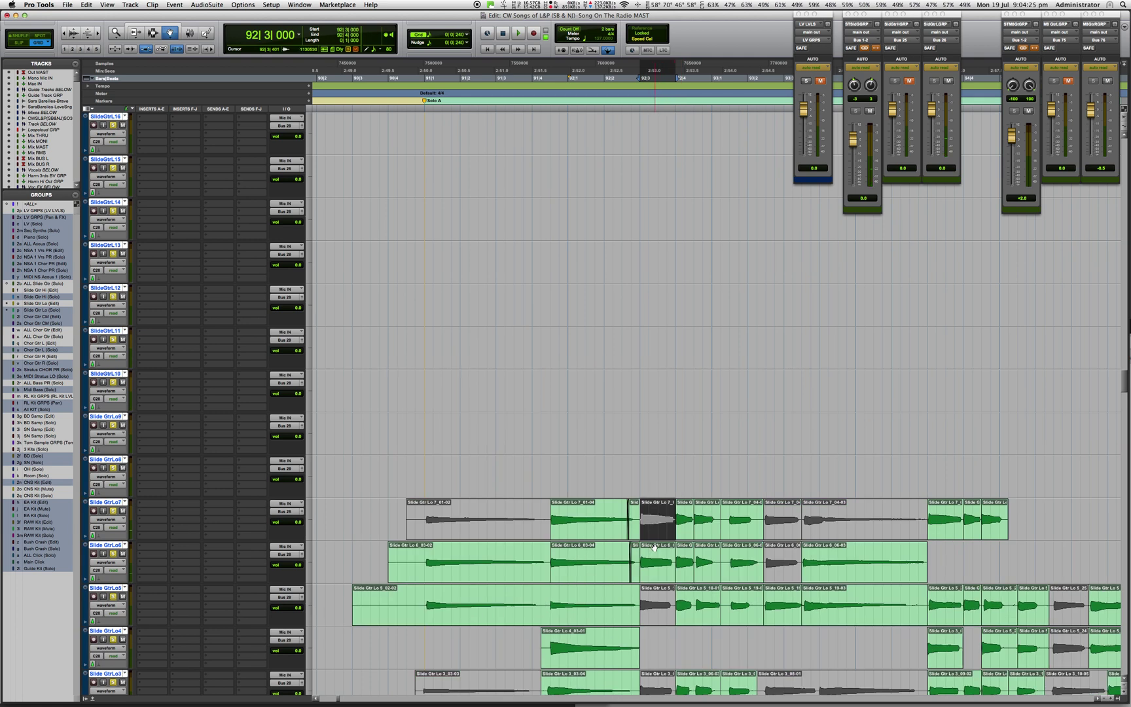
scroll(664, 130, "up", 3)
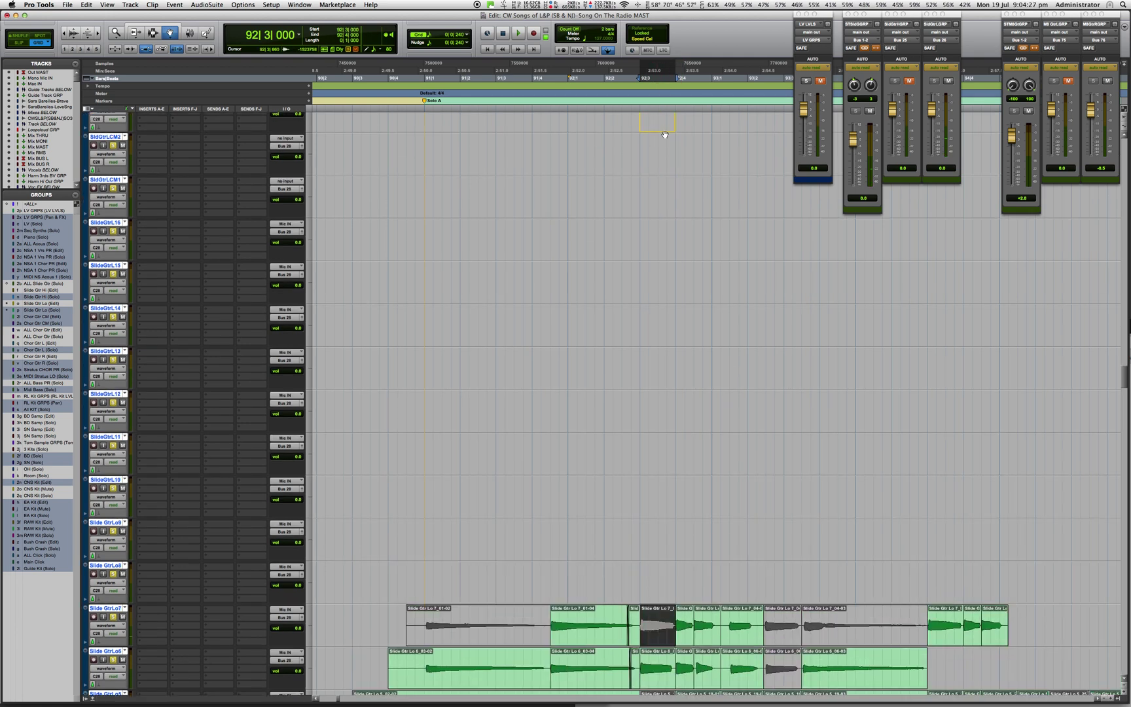
scroll(669, 182, "up", 1)
left_click_drag(674, 226, 670, 266)
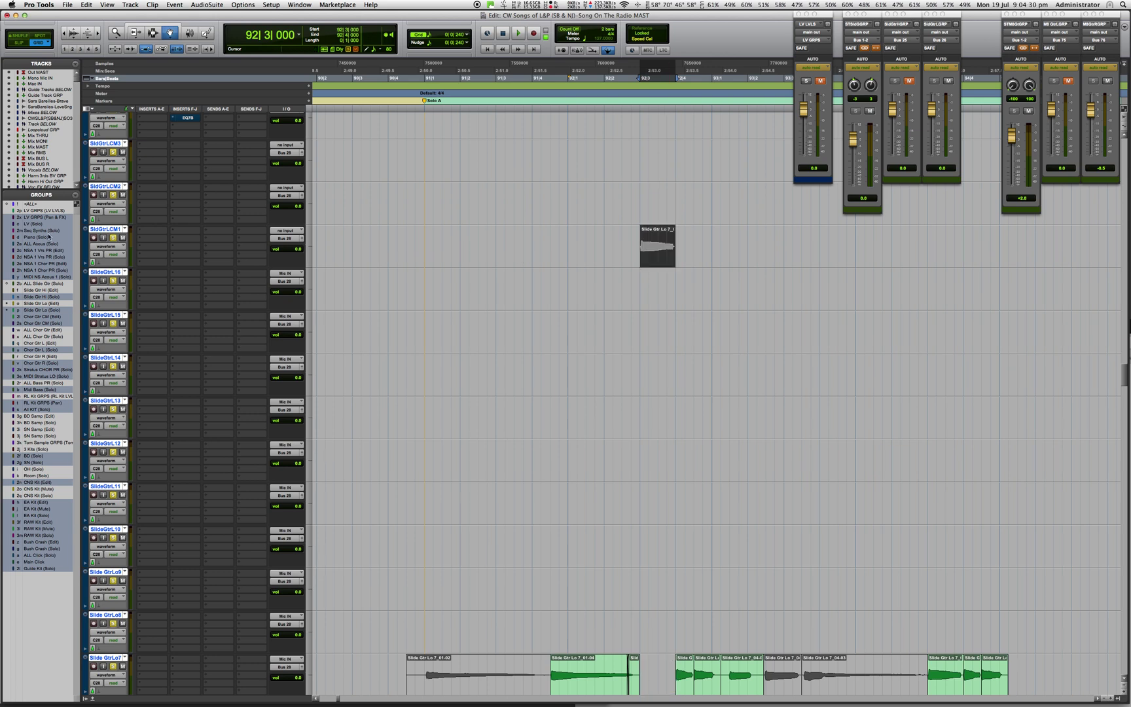
- Check the full name of the Slide Gtr Lo CM tracks and move the Slide Gtr Lo 6 clip at 92|3 up to CM2
double_click(111, 232)
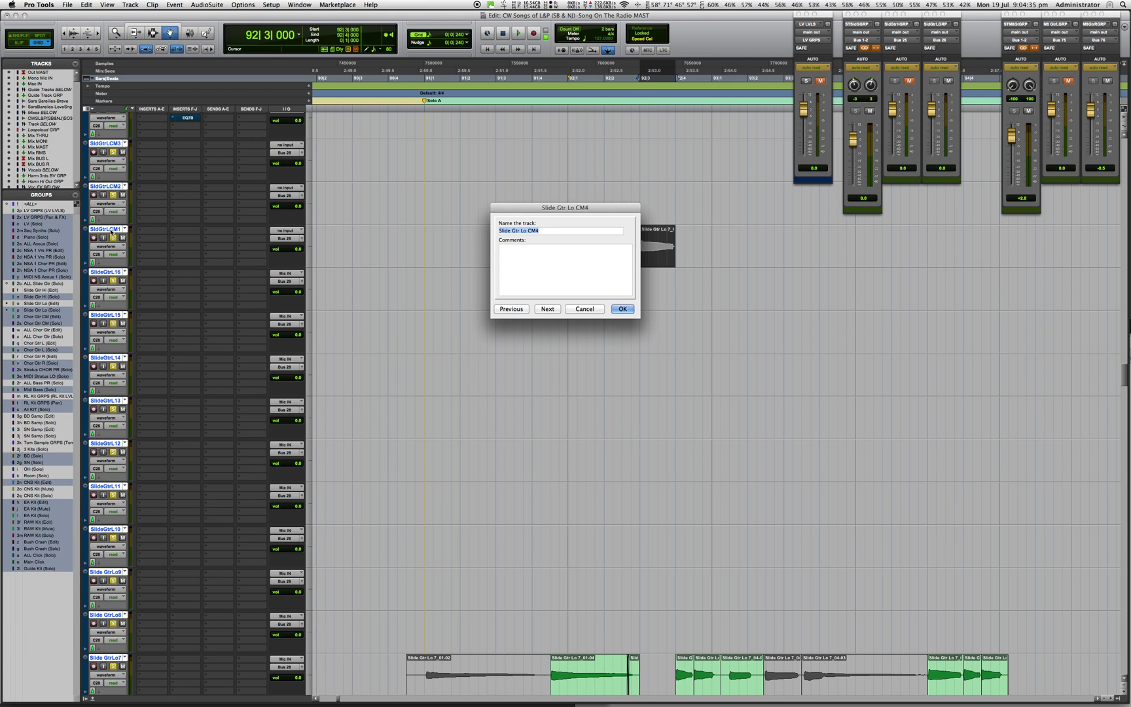
key("Return")
scroll(419, 298, "down", 5)
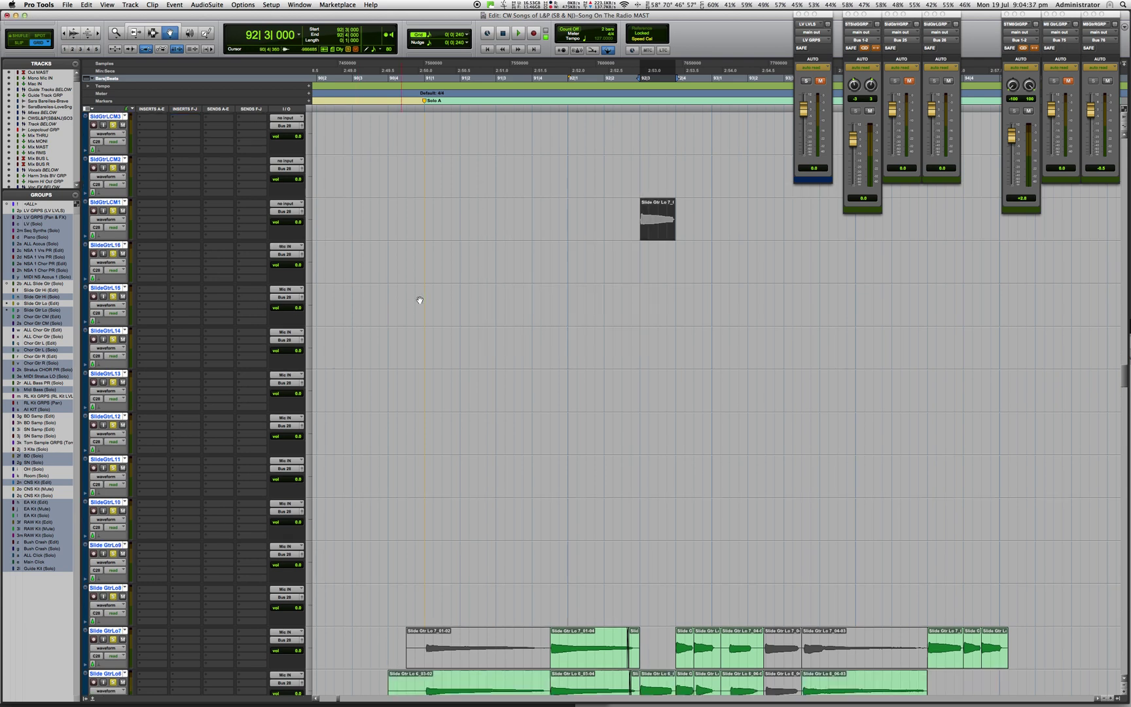
left_click_drag(673, 523, 652, 258)
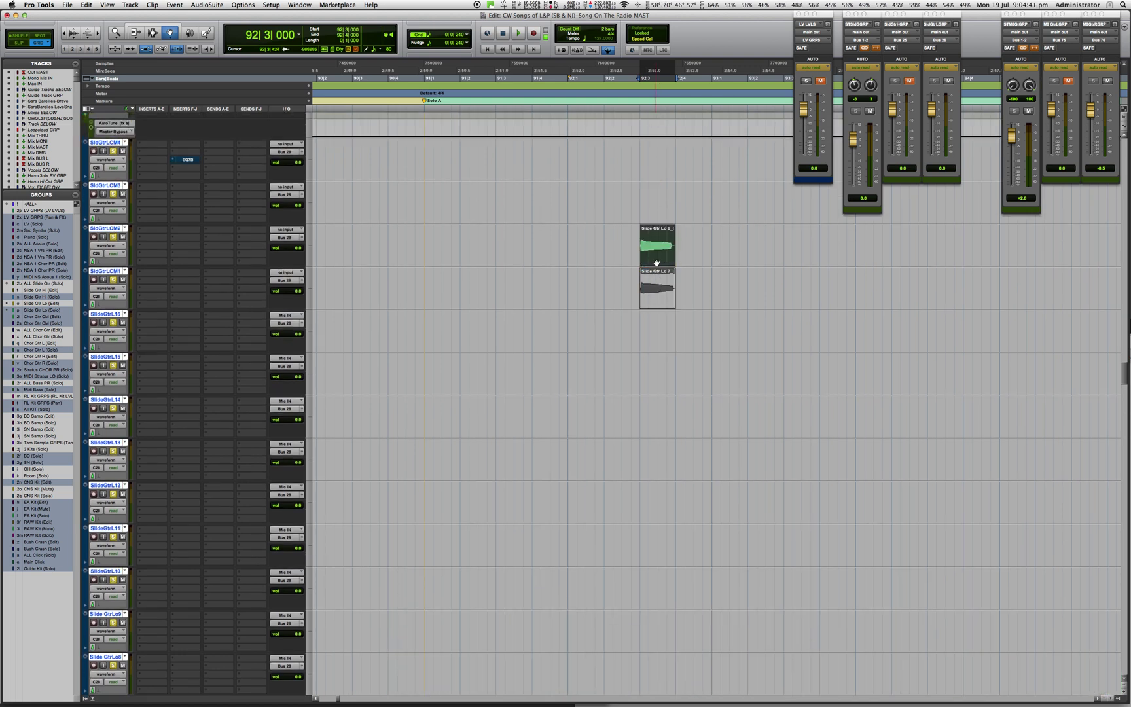
- Move the Slide Gtr Lo 3 clip at 92|3 to the Slide Gtr Lo CM3 track and unmute the clips on CM1 and CM3
scroll(689, 351, "down", 5)
scroll(657, 603, "down", 2)
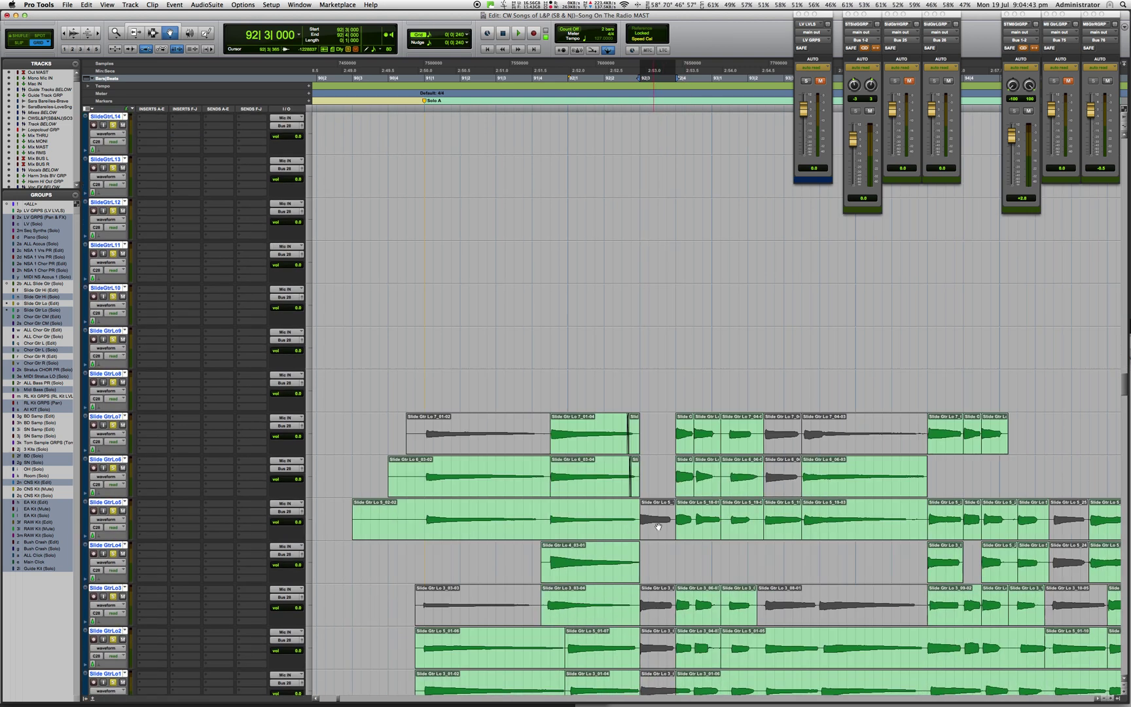
left_click_drag(652, 609, 686, 167)
left_click_drag(658, 238, 649, 278)
scroll(655, 249, "up", 1)
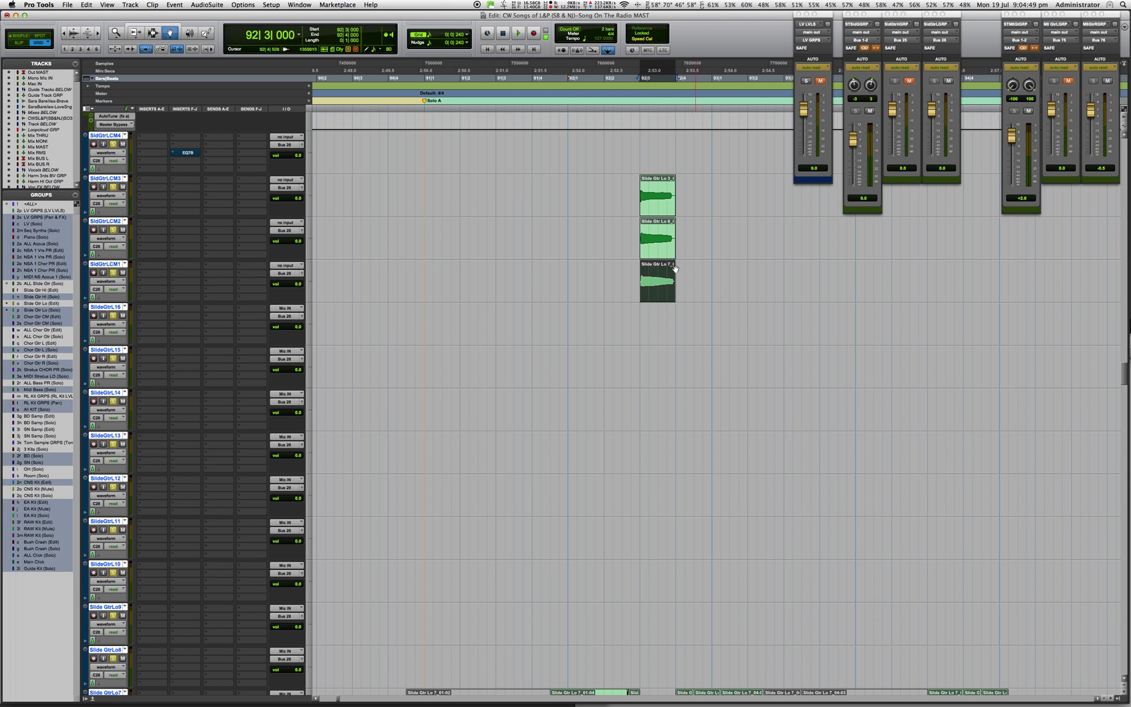
- Play the solo from 91|1|720 through the three unmuted CM clips at 92|3
key("F7")
scroll(603, 603, "down", 5)
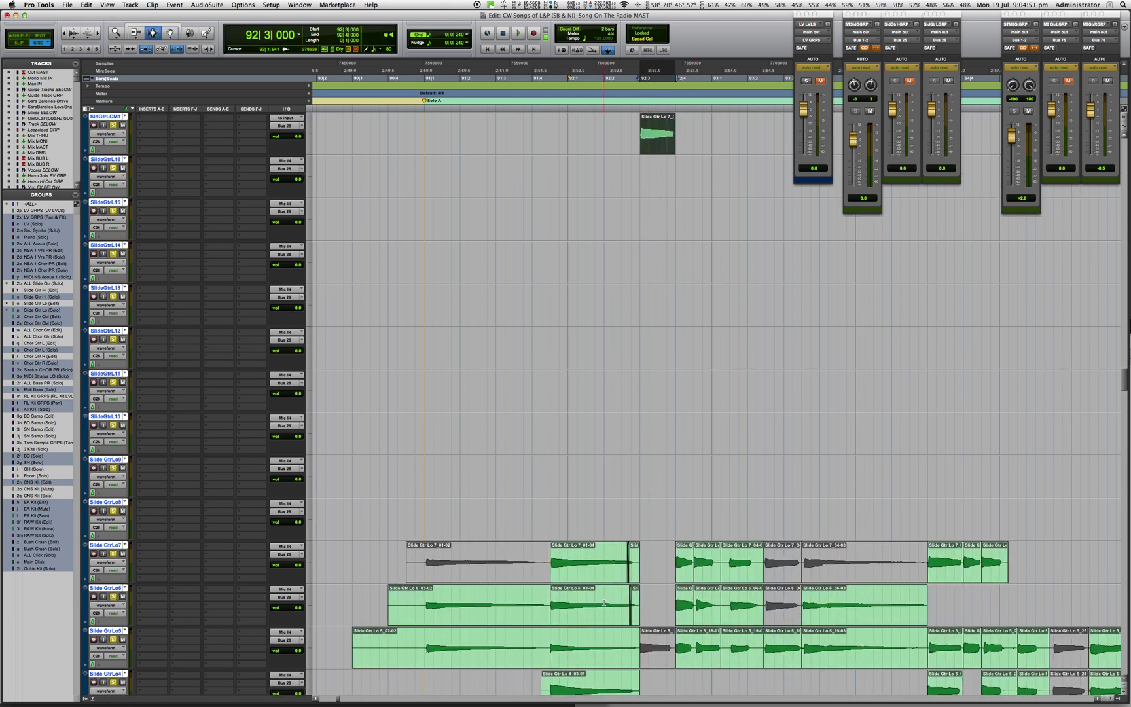
key("space")
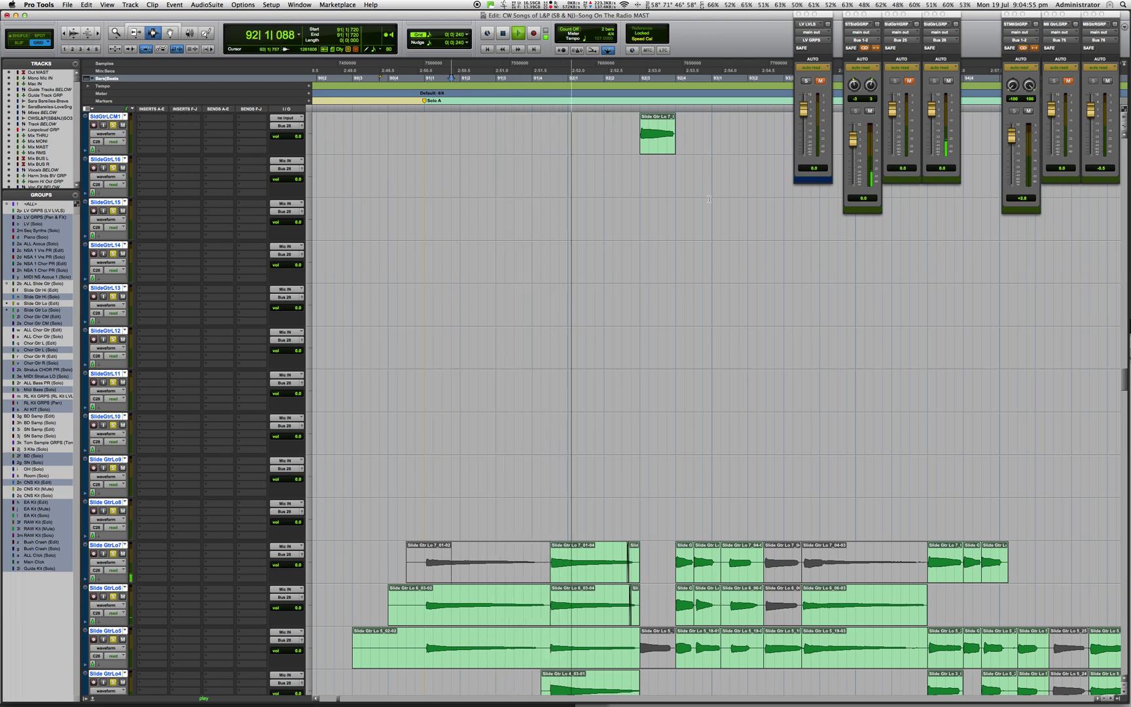
scroll(692, 243, "up", 2)
scroll(691, 243, "up", 2)
key("space")
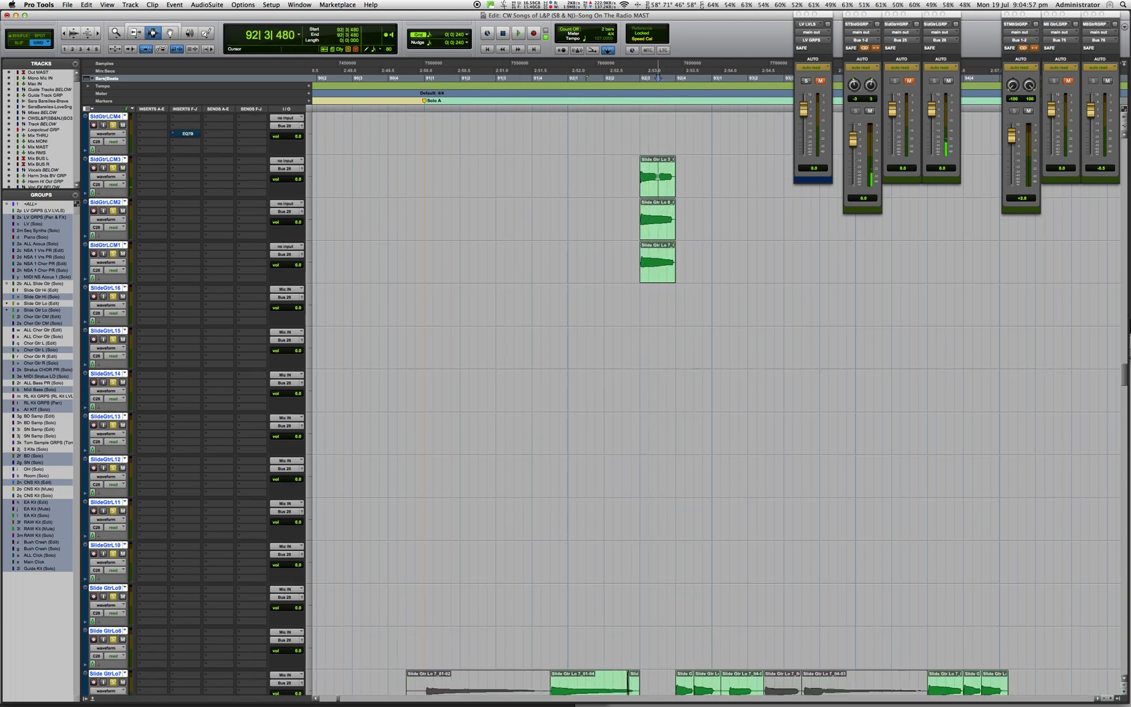
- Mute the Slide Gtr Lo 3 clip on CM3 at 92|3 and play the two remaining CM clips
double_click(655, 185)
key("space")
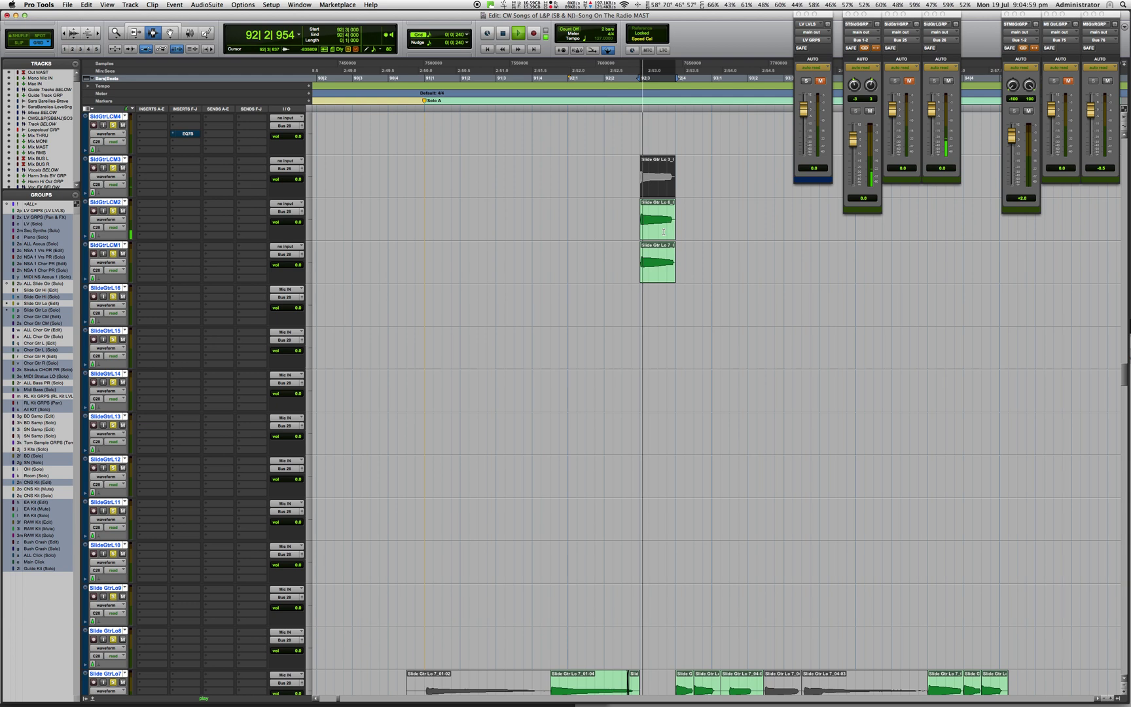
key("space")
- Mute the Slide Gtr Lo 6 clip on CM2 at 92|3, play from 91|4, and select the Slide Gtr Lo 7 clip on CM1
double_click(658, 226)
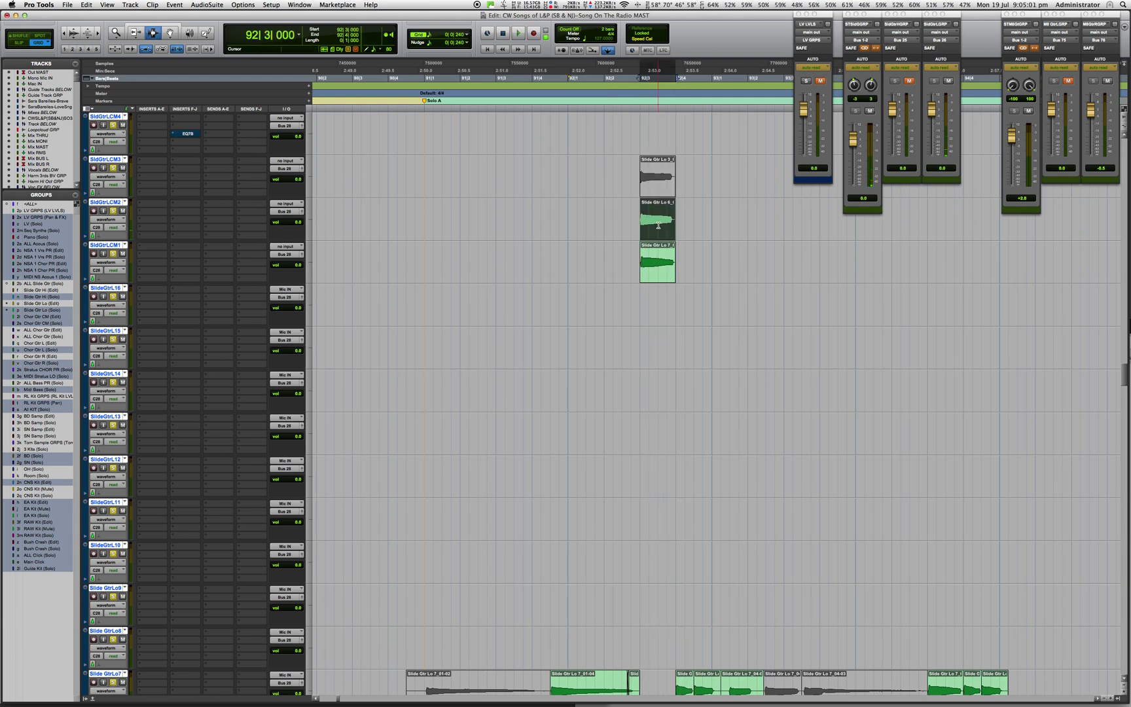
left_click(532, 305)
key("space")
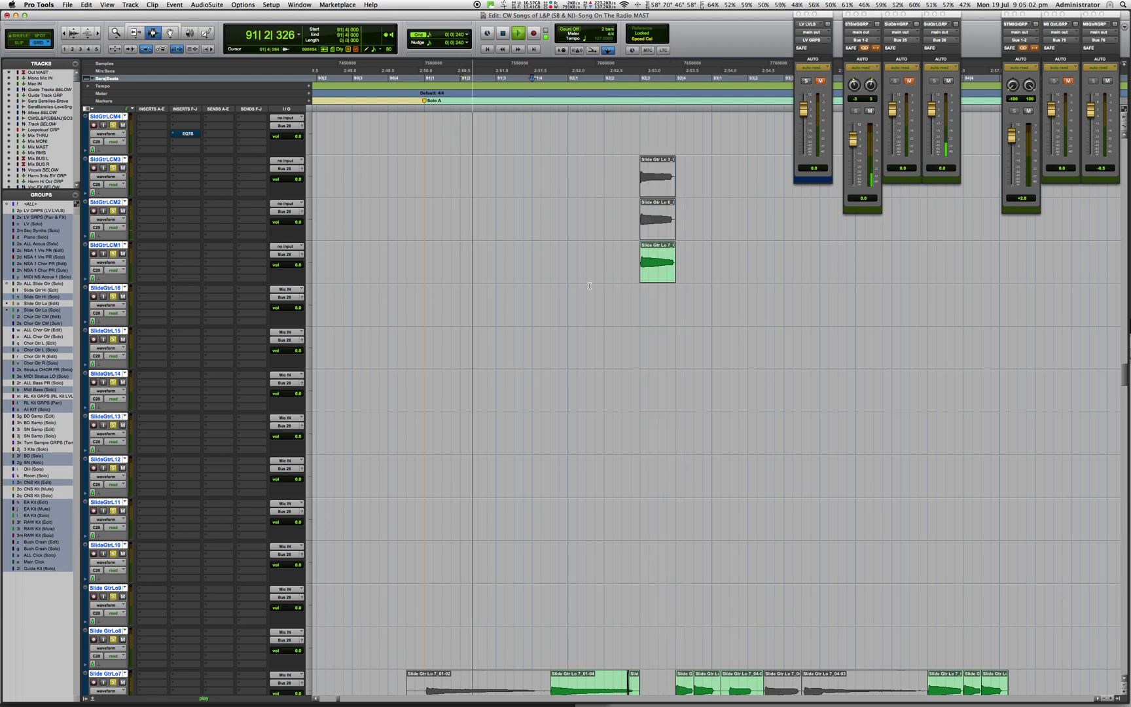
key("space")
double_click(655, 262)
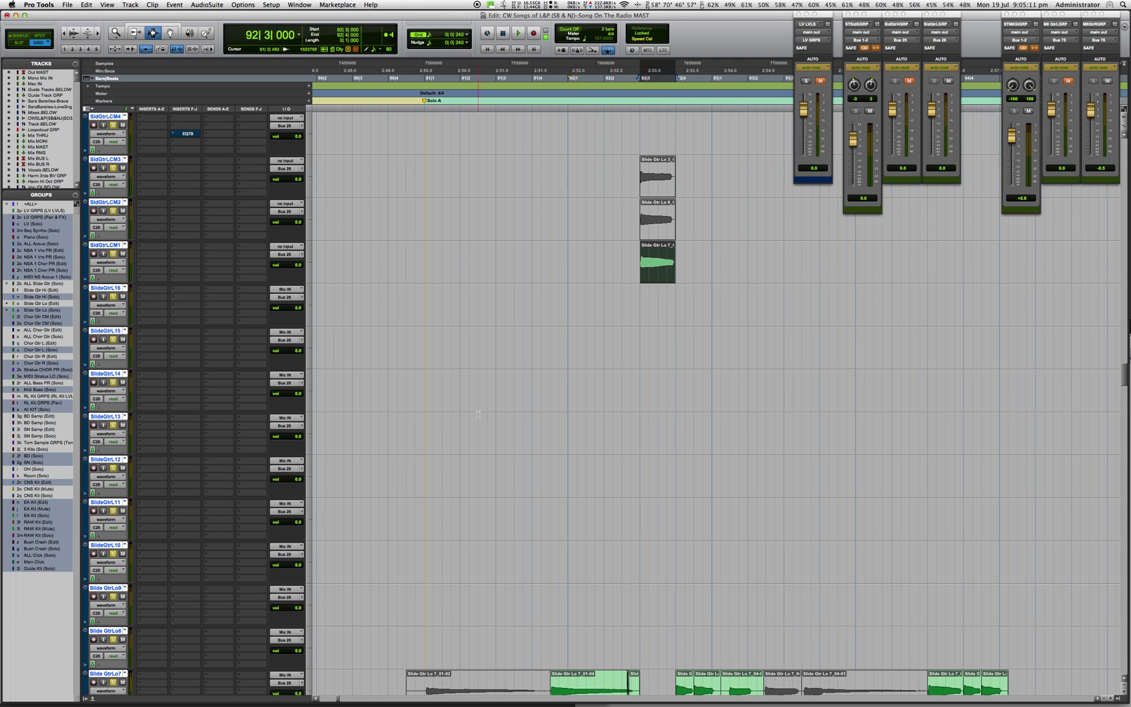
- Play the solo from 91|2|480 through the unmuted CM1 clip and on into the following phrases
scroll(478, 414, "down", 4)
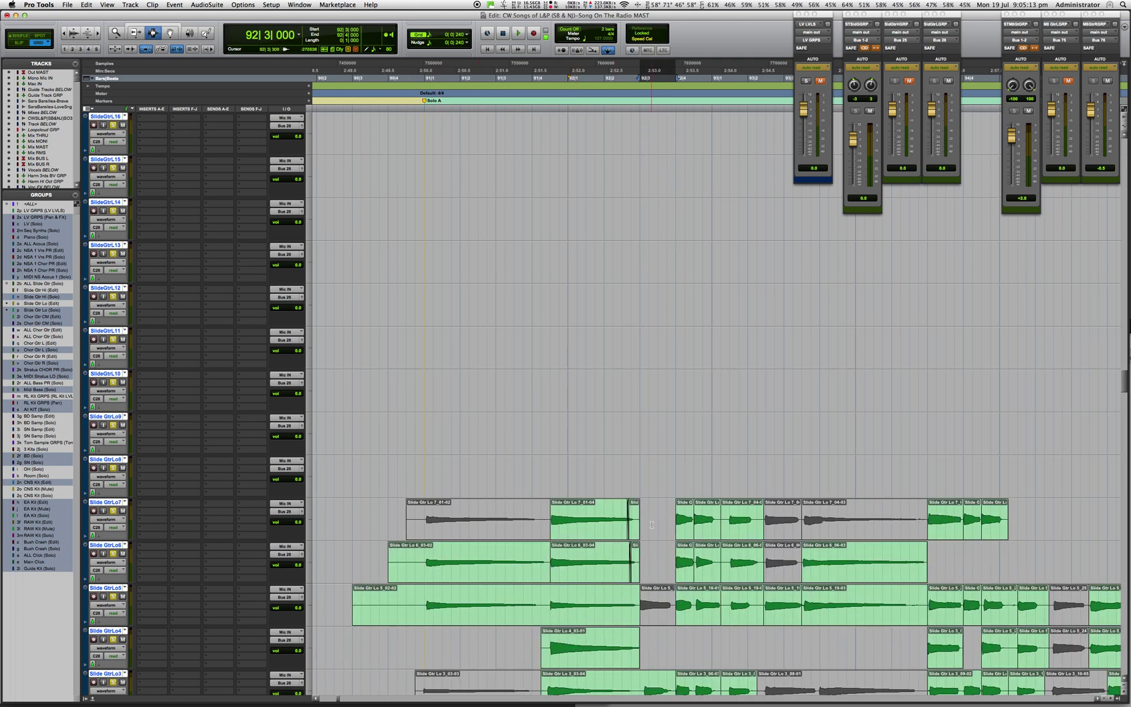
scroll(700, 383, "up", 4)
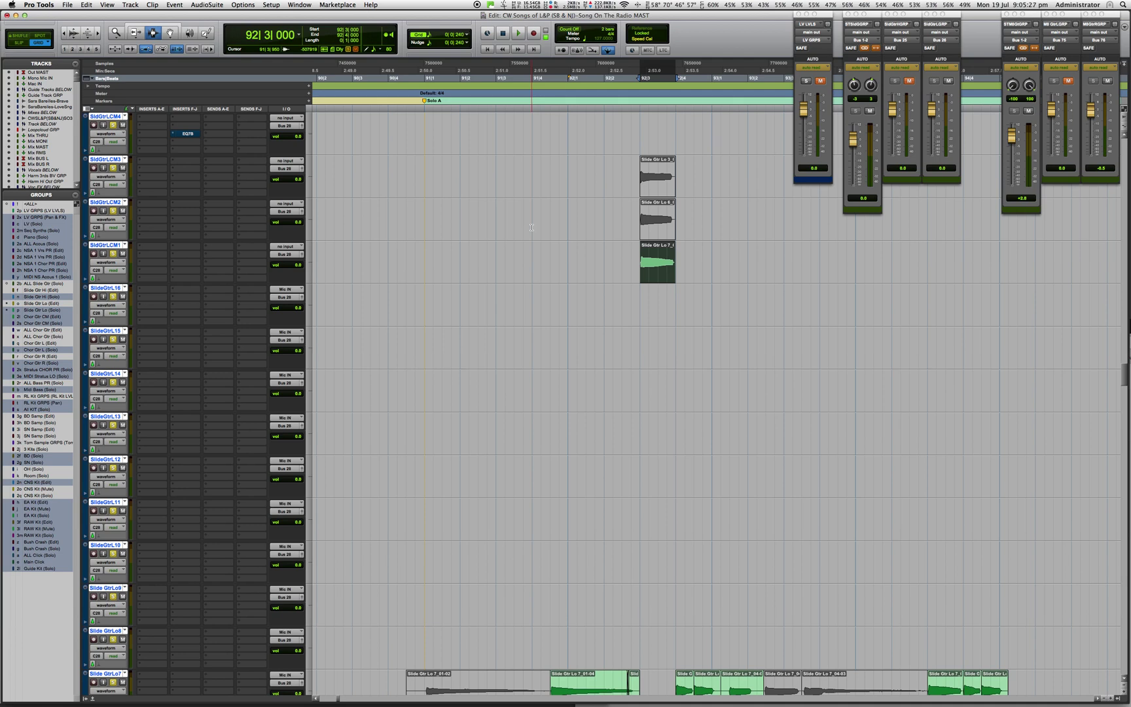
scroll(667, 392, "down", 1)
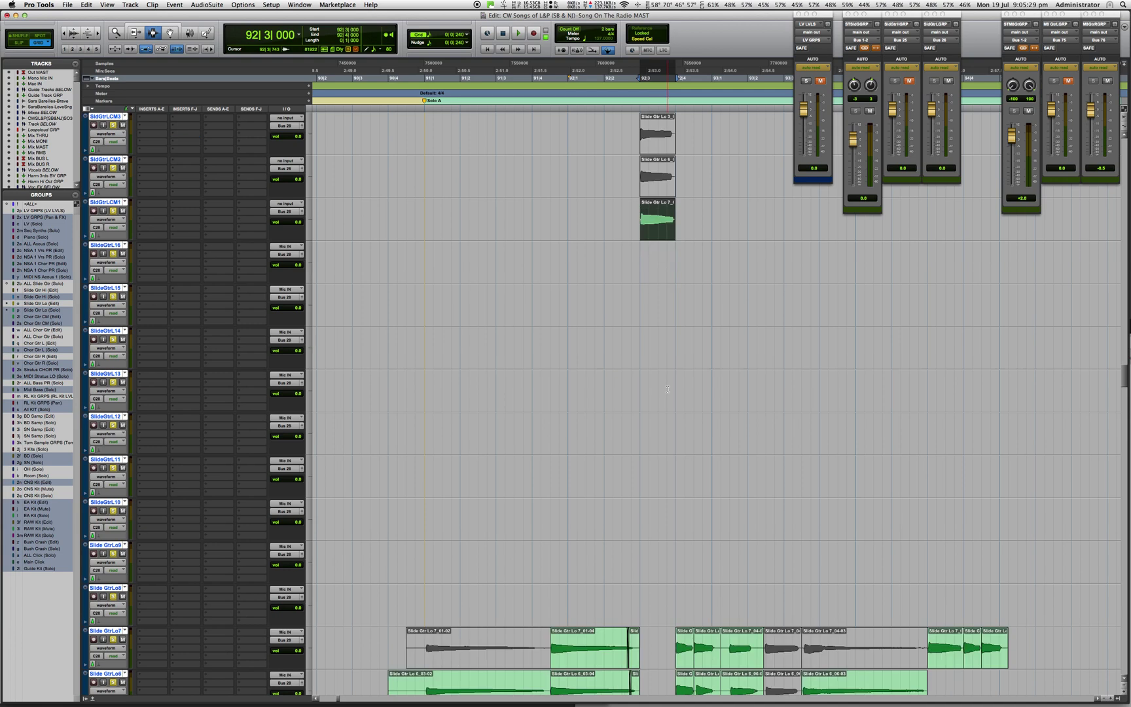
left_click(479, 604)
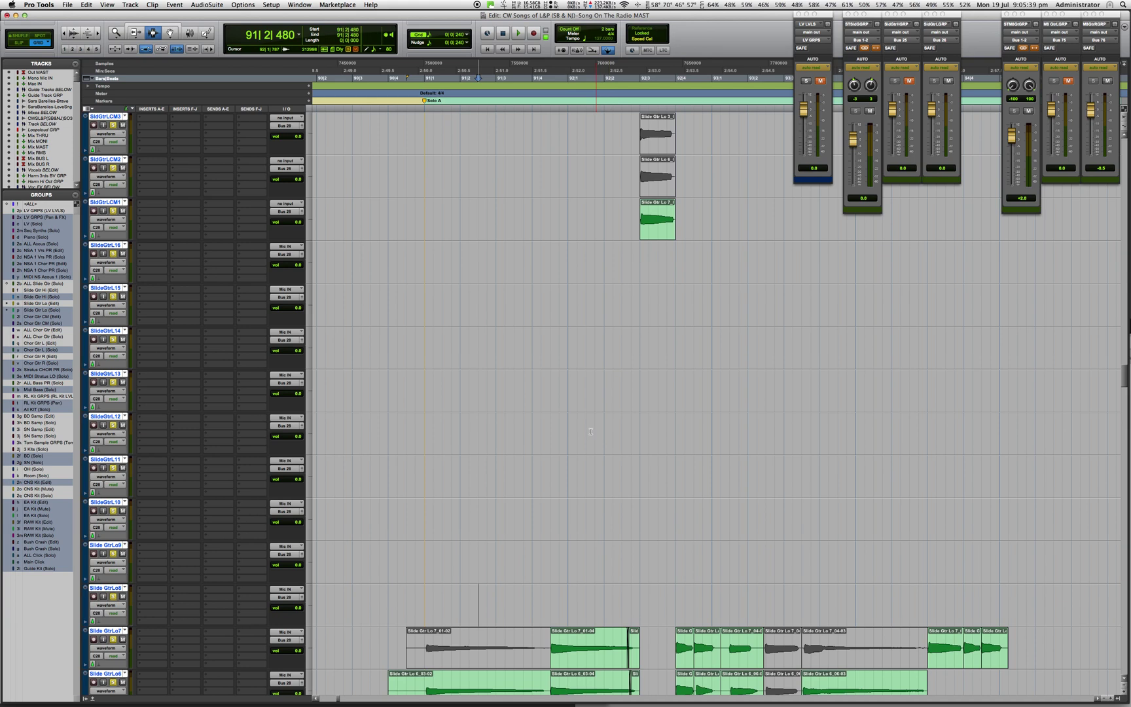
key("space")
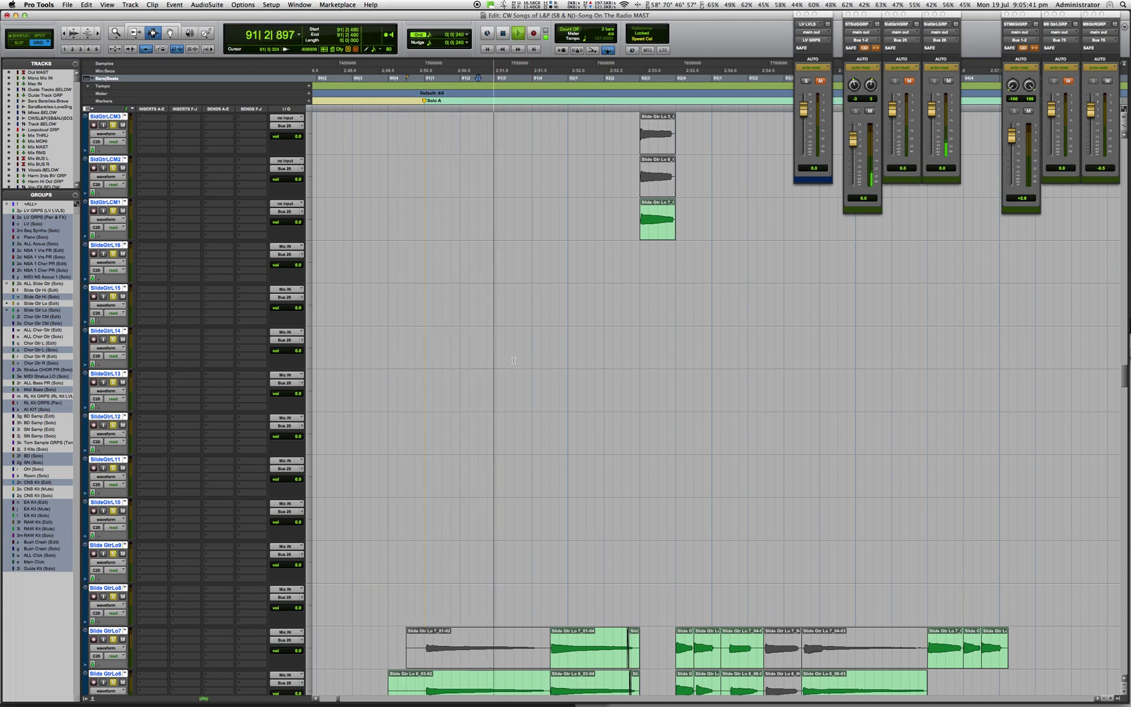
scroll(553, 385, "down", 2)
scroll(557, 382, "up", 3)
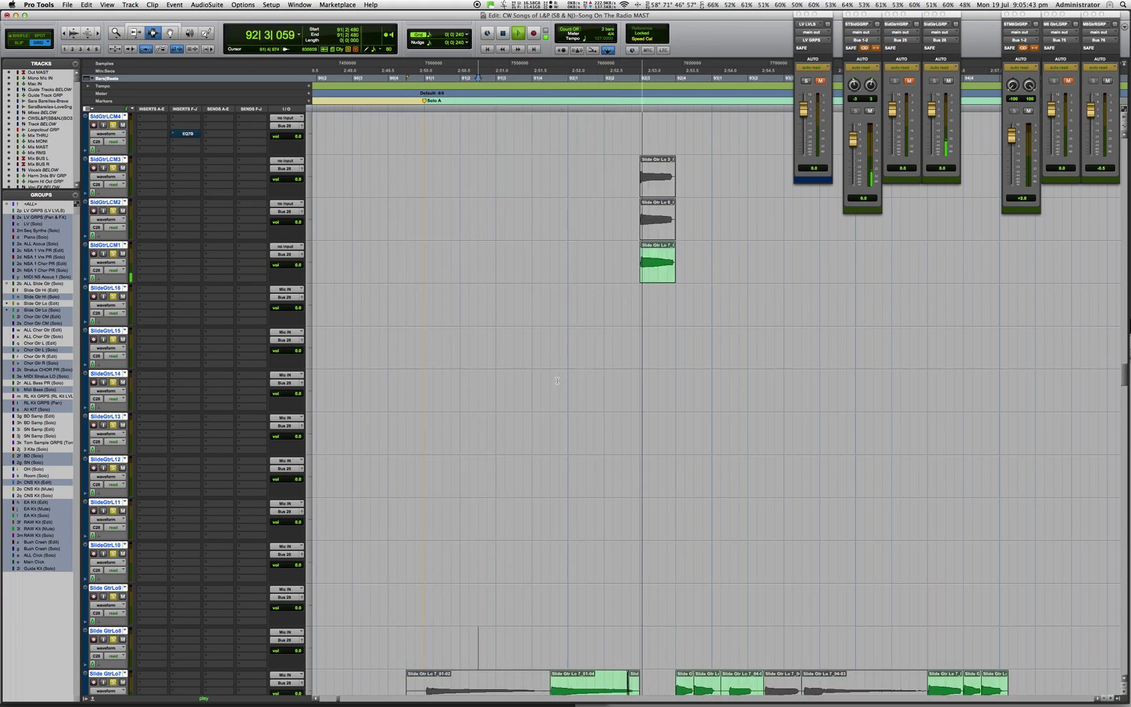
scroll(558, 380, "down", 3)
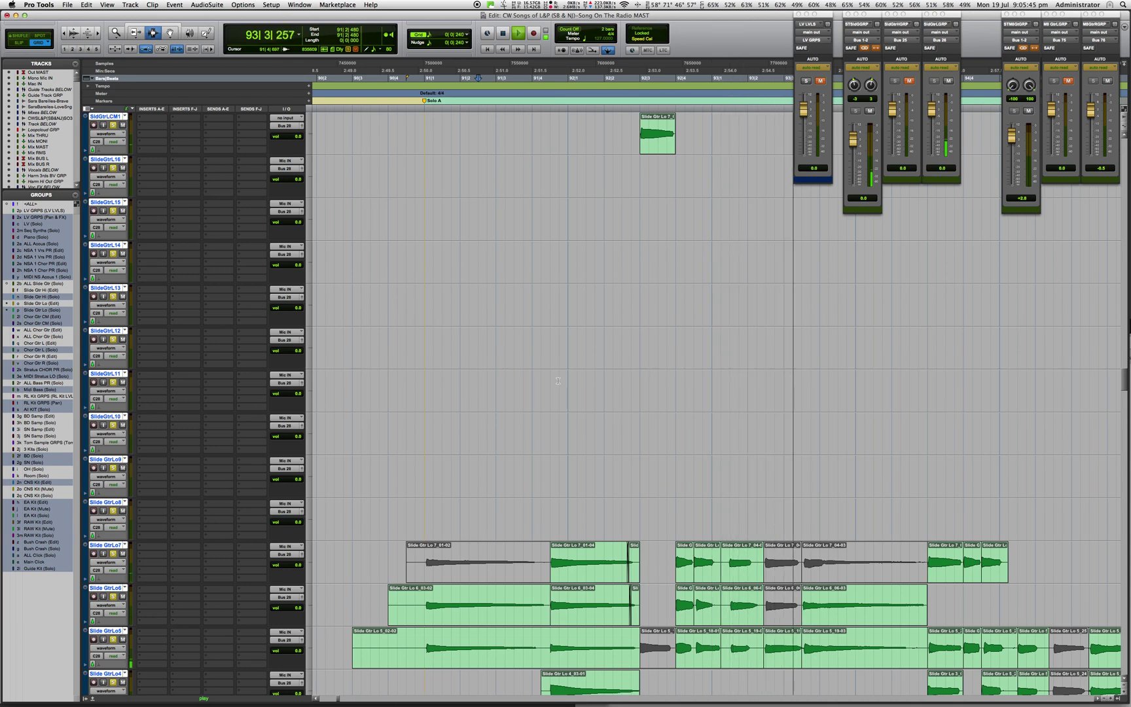
scroll(557, 380, "down", 2)
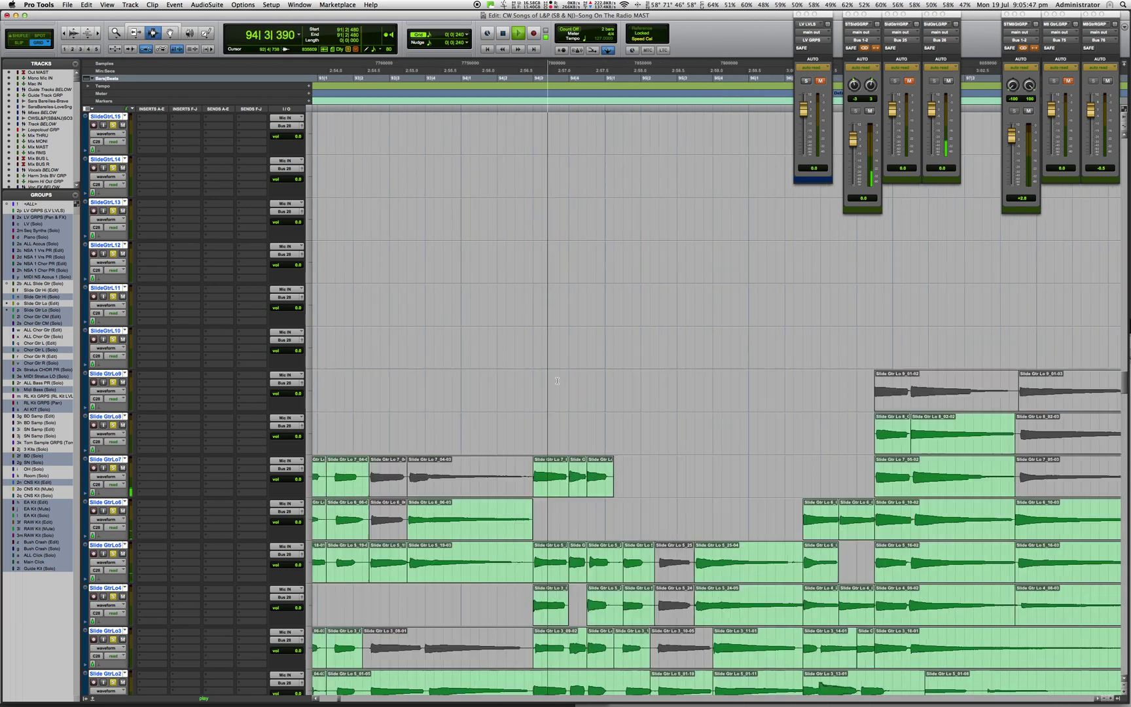
scroll(553, 378, "down", 1)
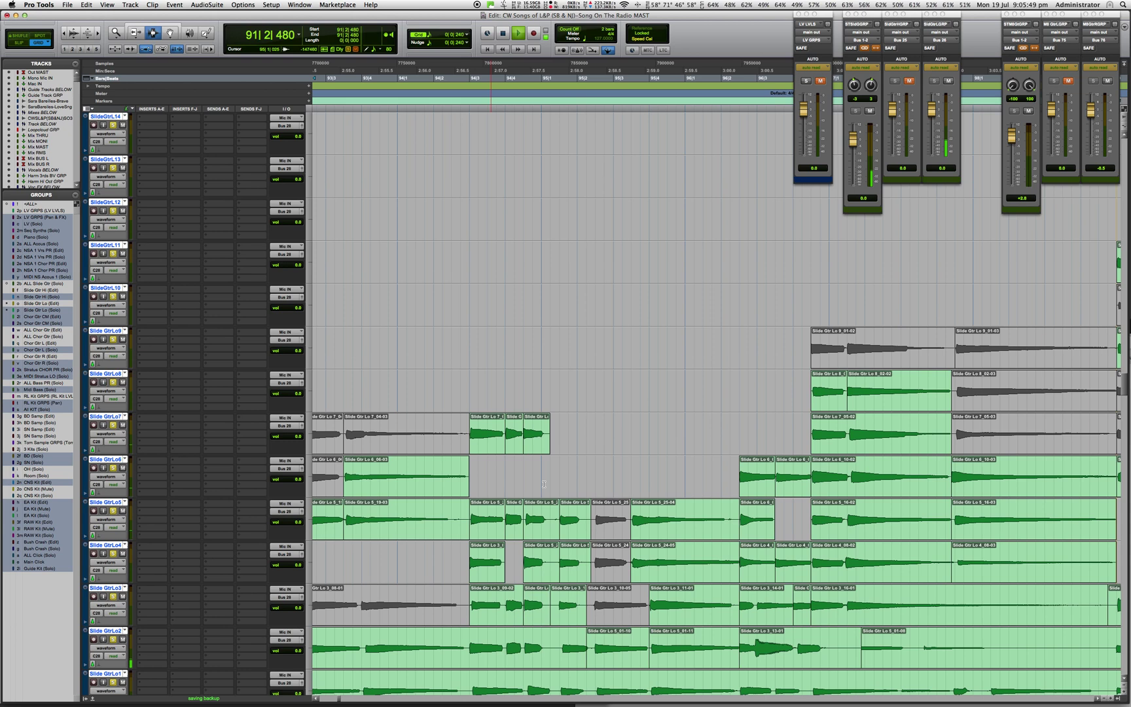
key("space")
- Look over the layered Slide Gtr Lo clips across the whole solo and play from 96|2|720
key("super+bracketleft")
key("super+bracketleft")
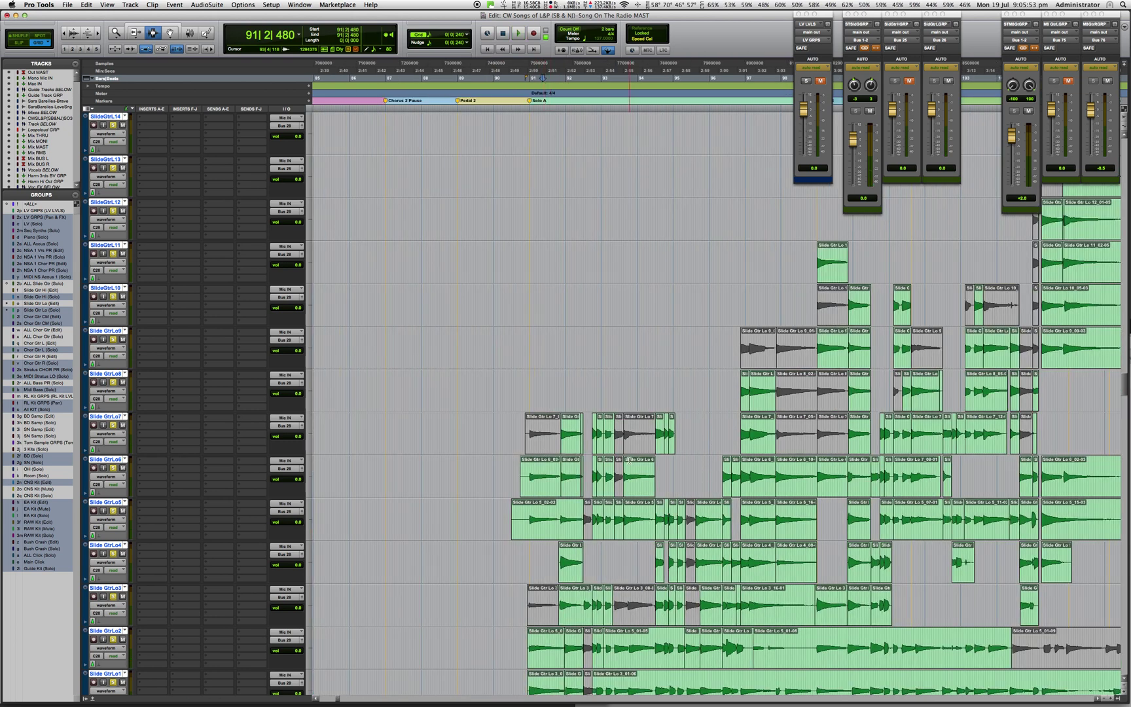
scroll(626, 460, "right", 3)
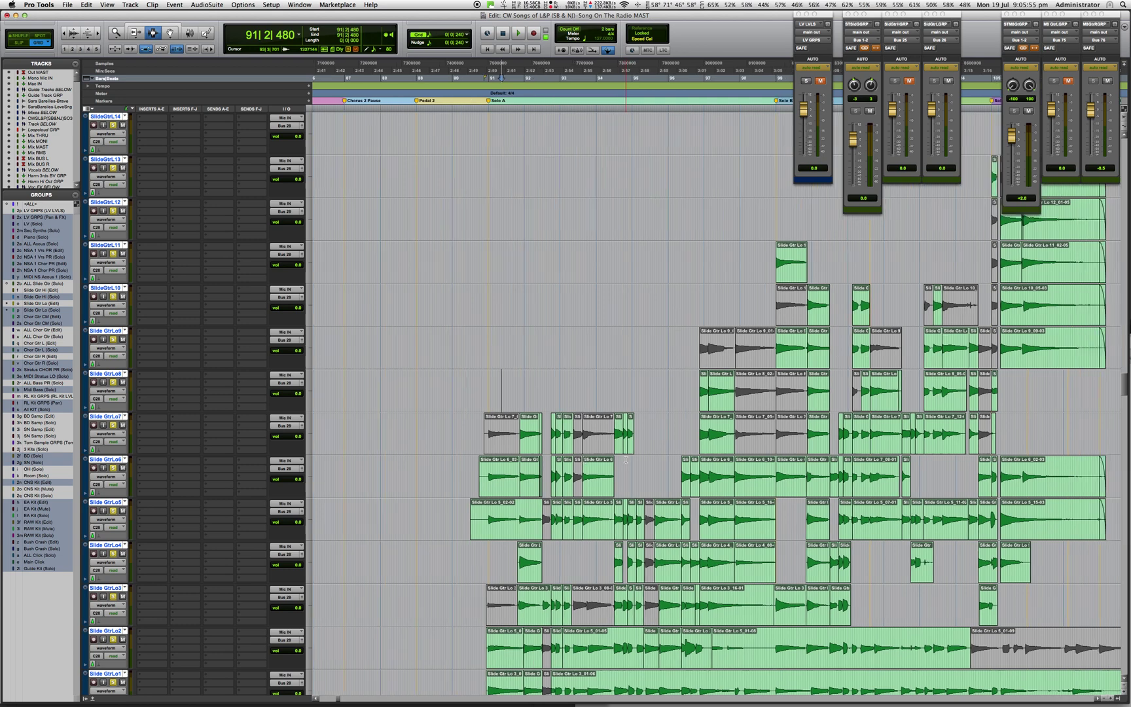
scroll(624, 460, "down", 2)
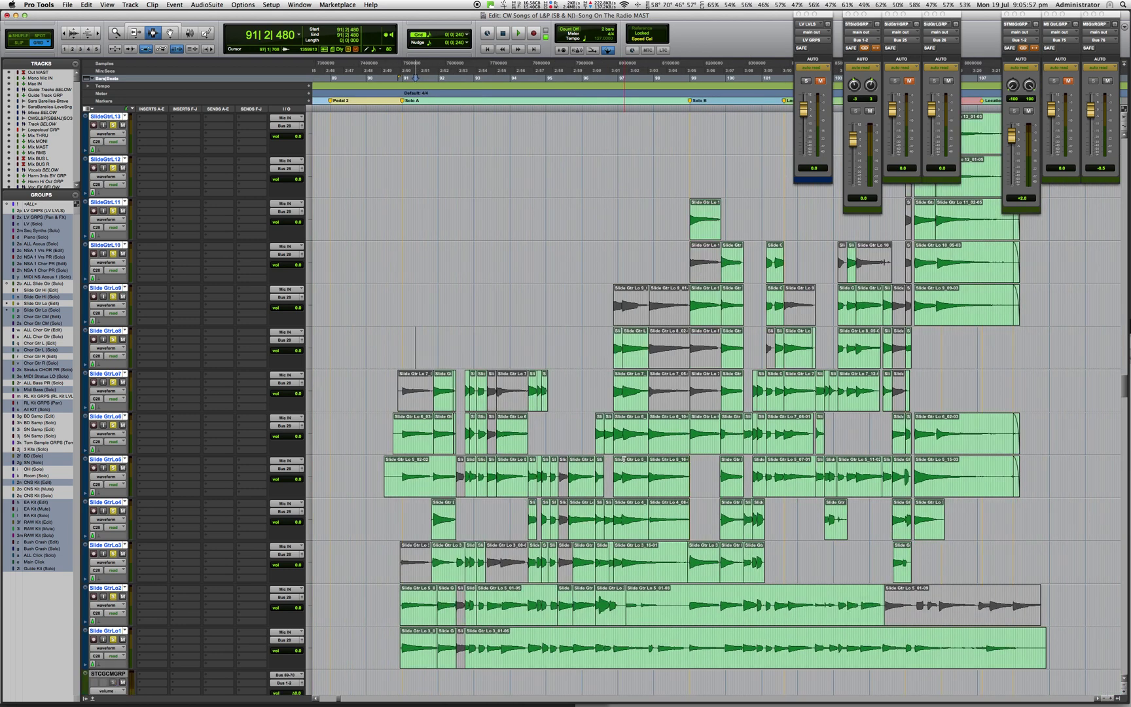
scroll(569, 283, "right", 2)
scroll(517, 429, "up", 1)
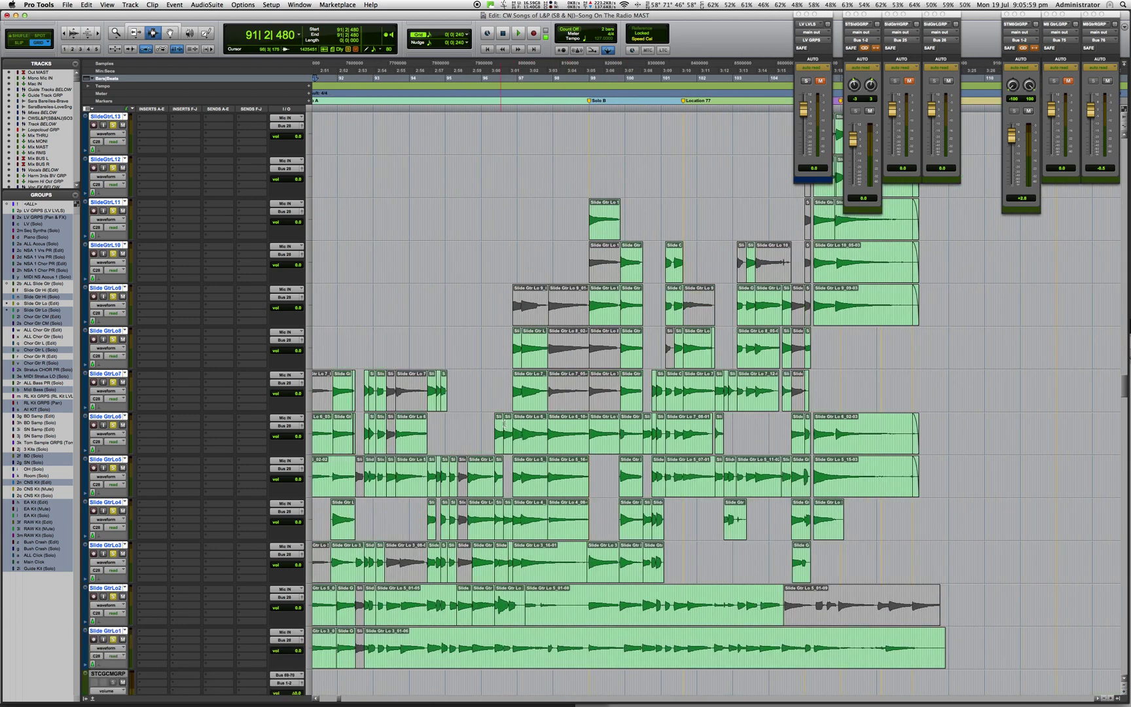
left_click(497, 370)
key("super+bracketright")
key("space")
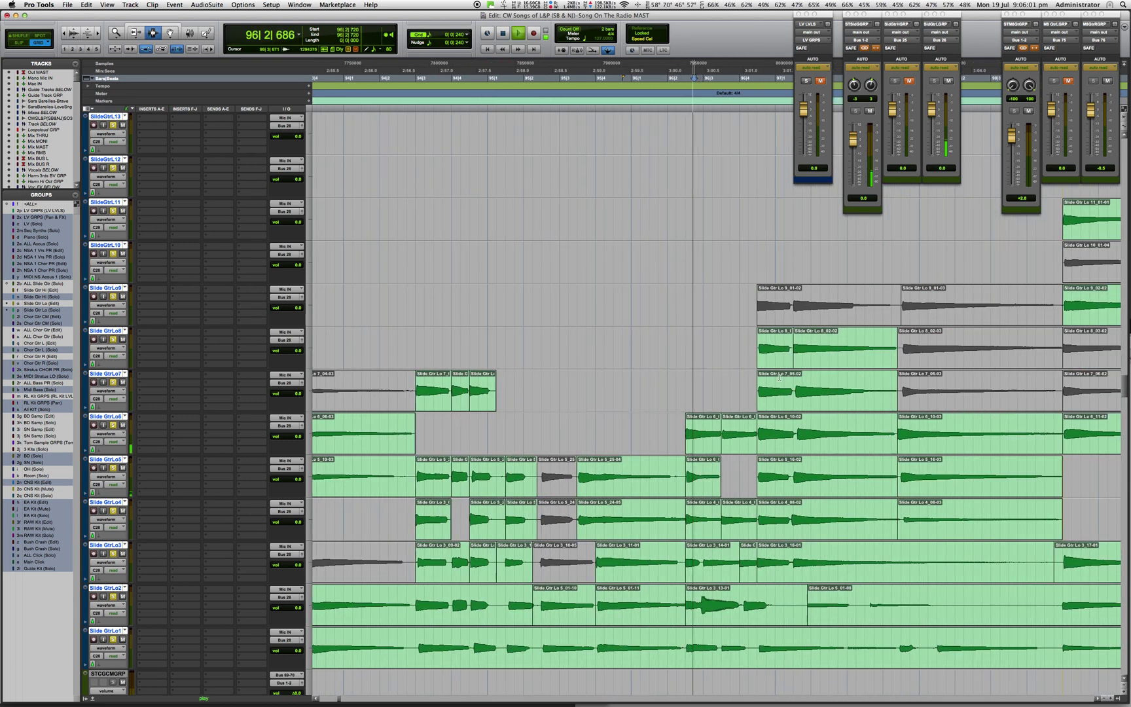
- Mute the Slide Gtr Lo 8_02-02 clip at 97|1|480, and split the Lo 7 clip there and mute its second part
double_click(797, 341)
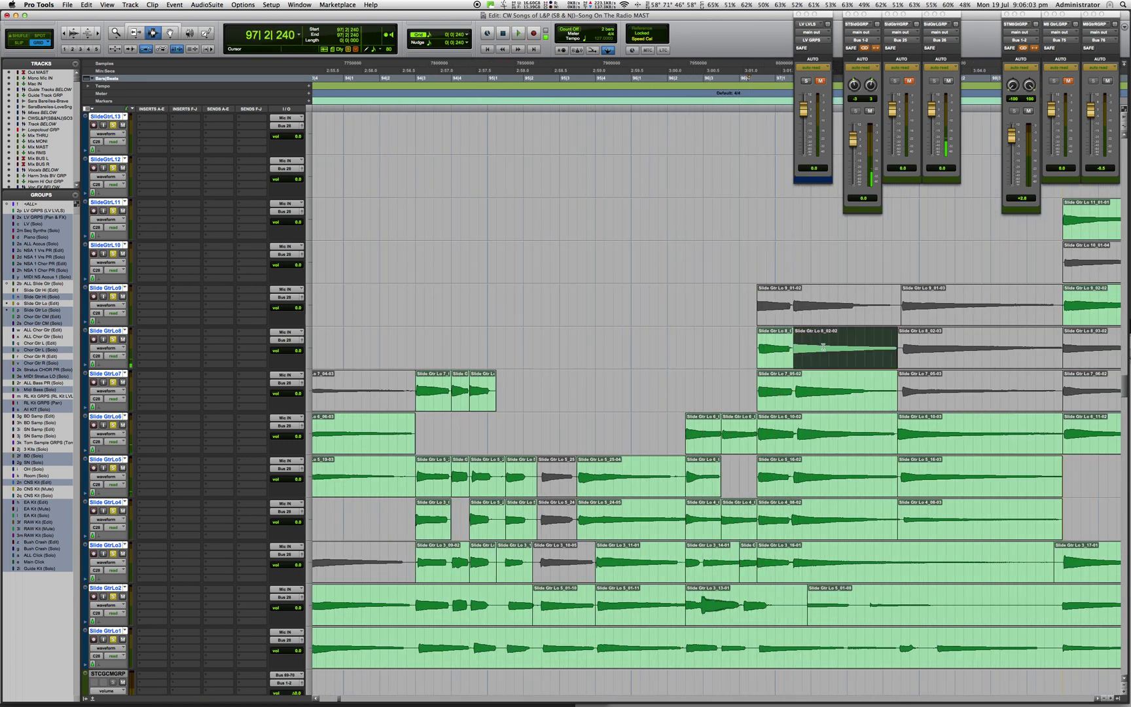
key("space")
left_click(821, 392)
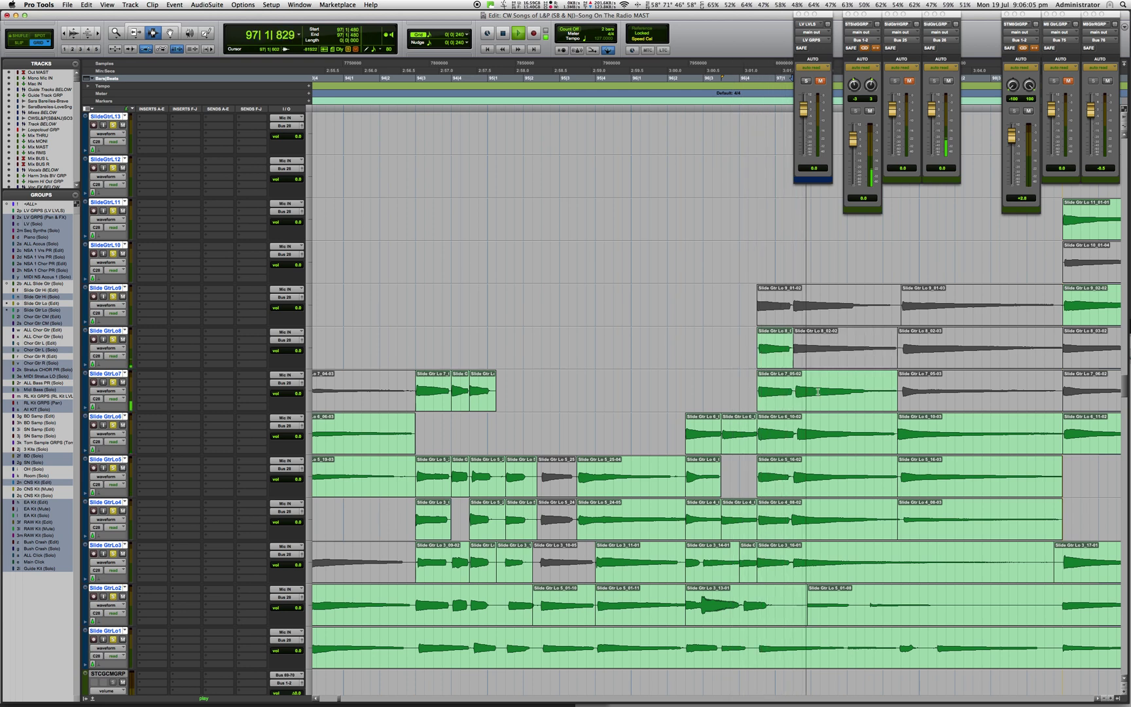
double_click(821, 391)
key("space")
key("super+m")
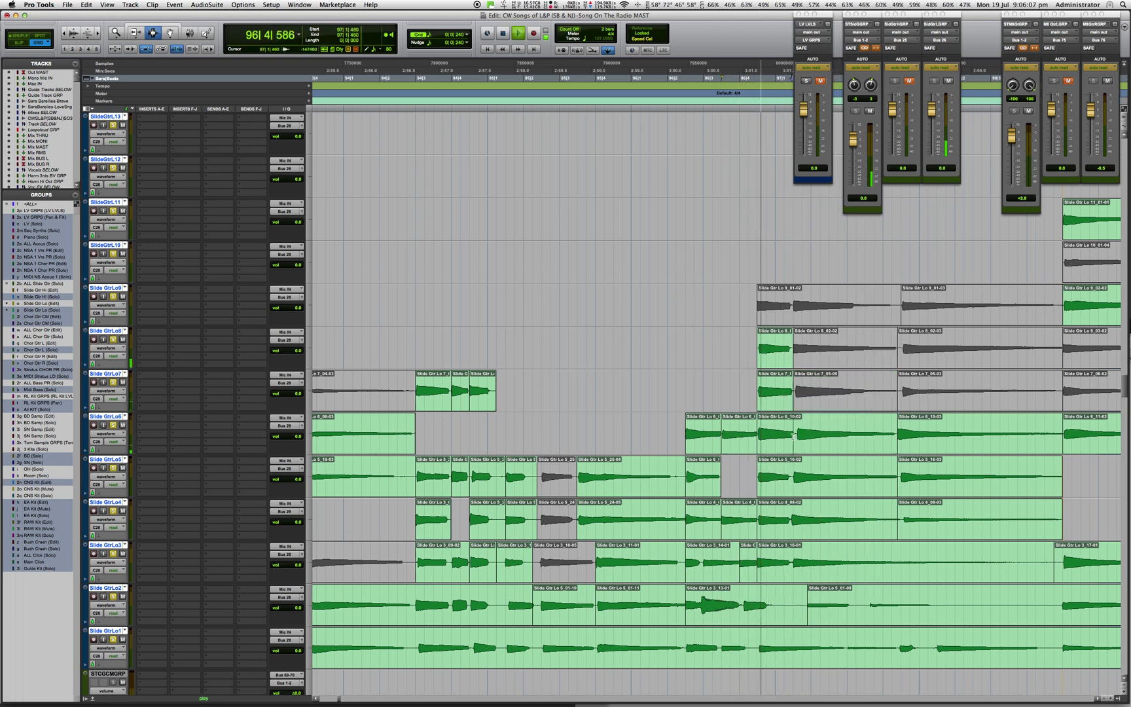
- Split the Slide Gtr Lo 6 and Lo 5 clips at 97|1|480 and mute the part of each after the split
double_click(822, 442)
key("space")
key("super+m")
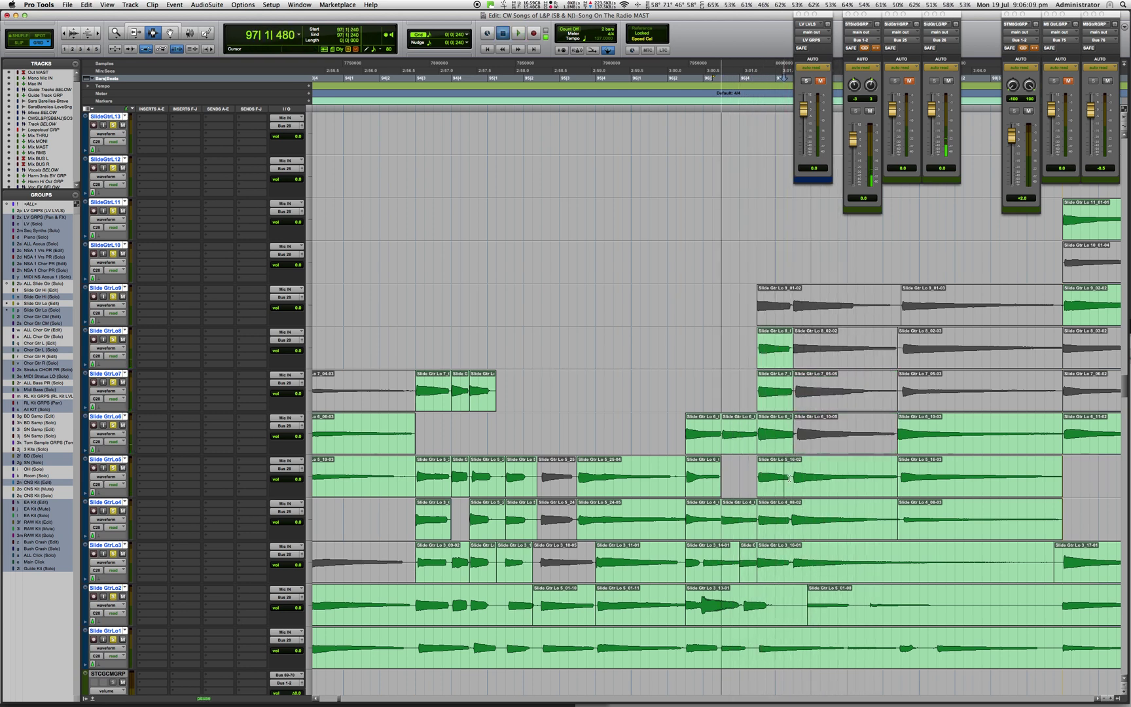
key("super+bracketright")
key("super+bracketright")
double_click(790, 480)
- Play the Slide Gtr Lo 9_01-02 clip unmuted, mute it again, and audition the Slide Gtr Lo 8_02-02 clip in its place
double_click(796, 321)
key("space")
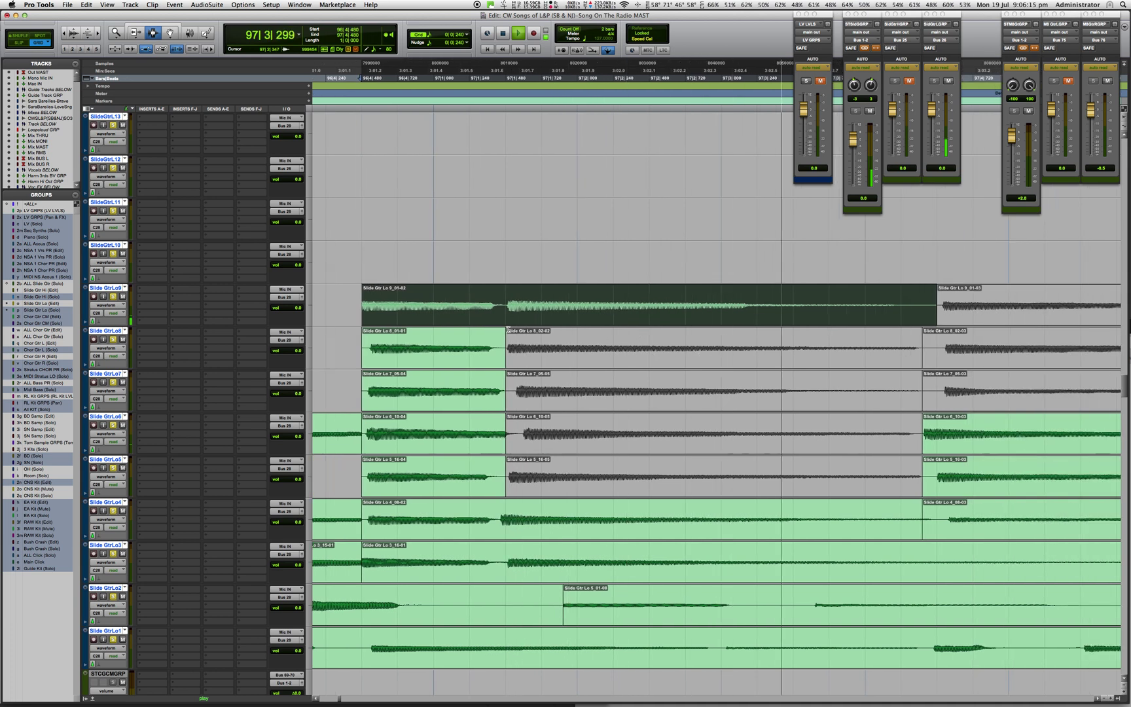
double_click(609, 355)
key("space")
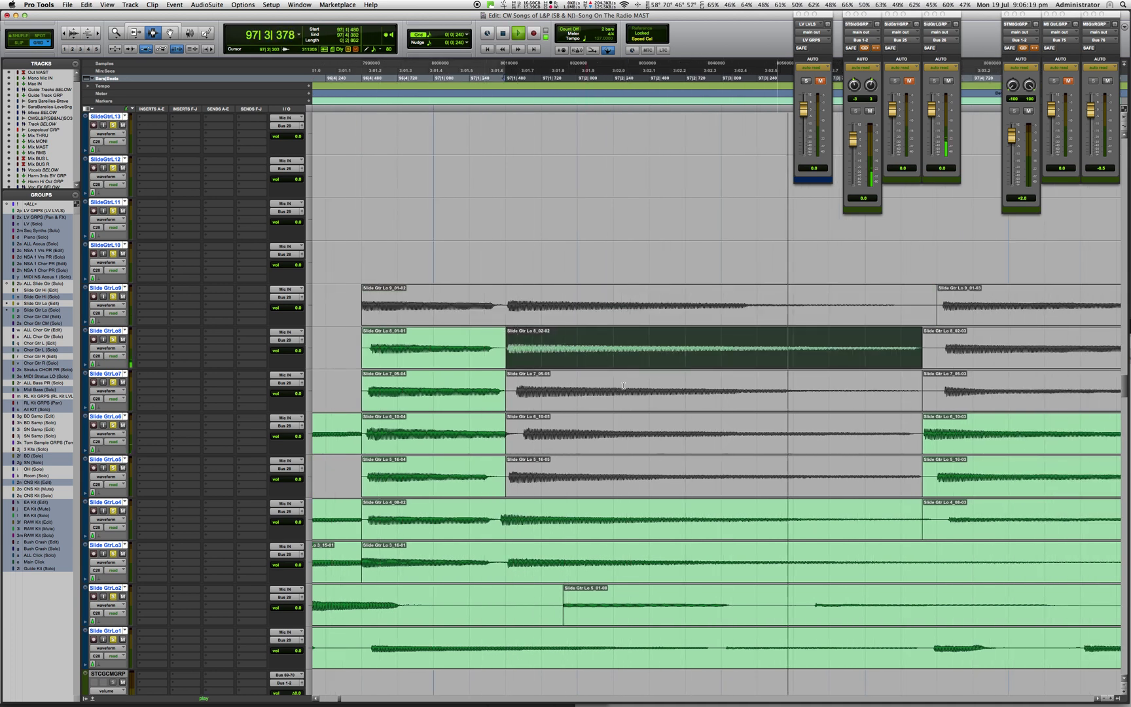
- Mute the Slide Gtr Lo 8_02-02 clip and audition the Slide Gtr Lo 7 clip at 97|1|480 unmuted
double_click(582, 386)
key("space")
key("space")
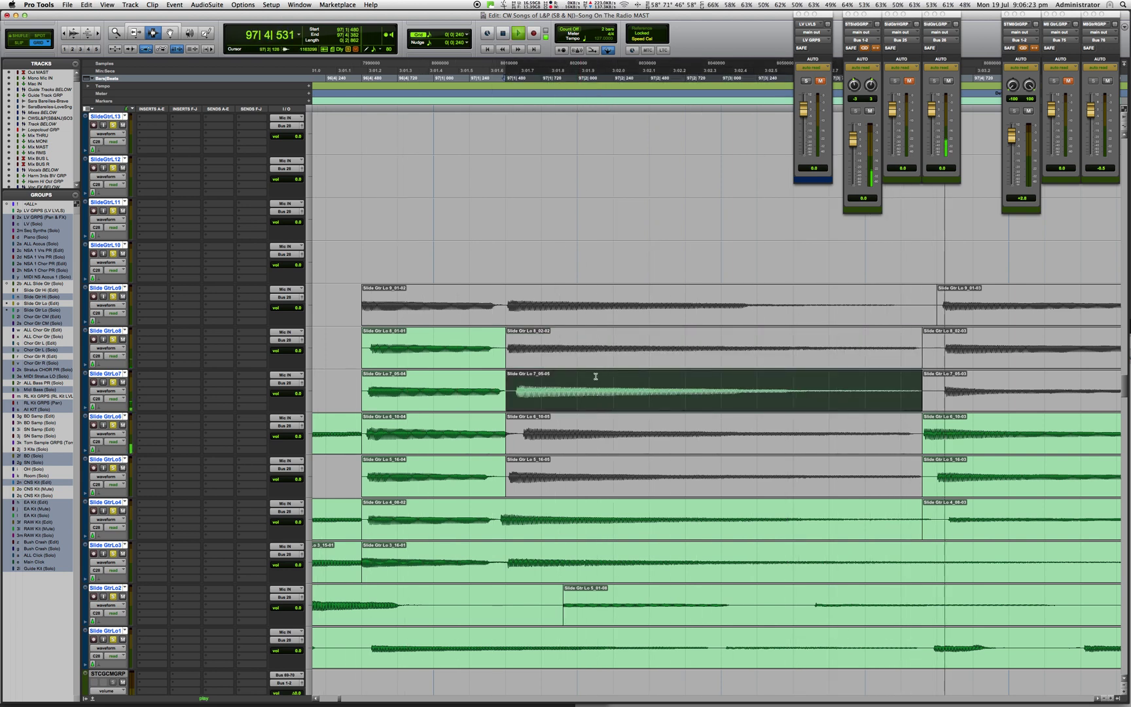
key("space")
- Mute the Slide Gtr Lo 7 clip at 97|1|480 and play the Lo 6 and Lo 8 clips there unmuted
double_click(568, 433)
key("space")
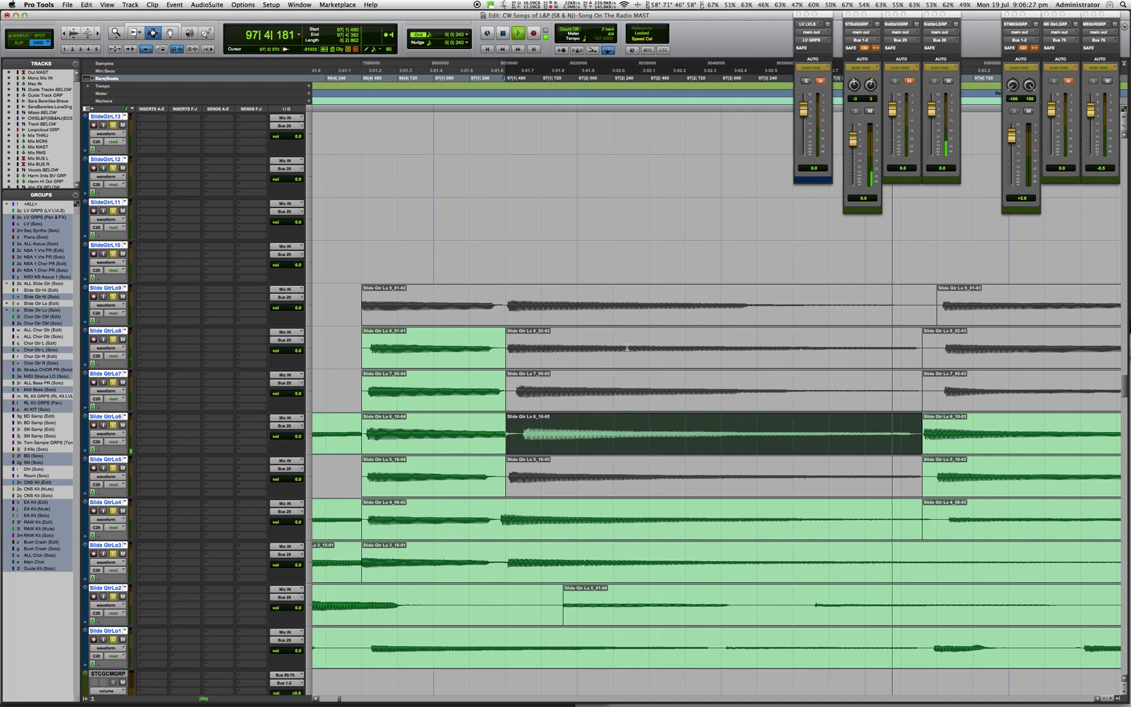
key("p")
key("p")
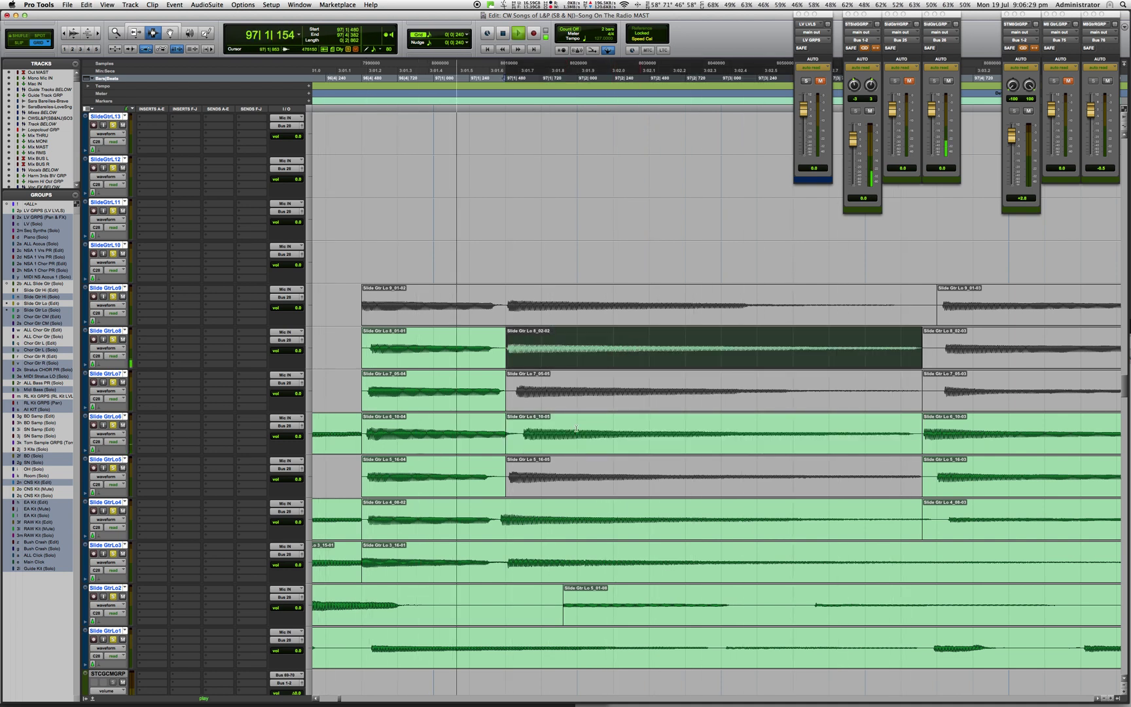
- Unmute the Slide Gtr Lo 5 clip at 97|1|480 and play it together with the Lo 6 and Lo 8 clips
key("semicolon")
key("semicolon")
key("semicolon")
key("space")
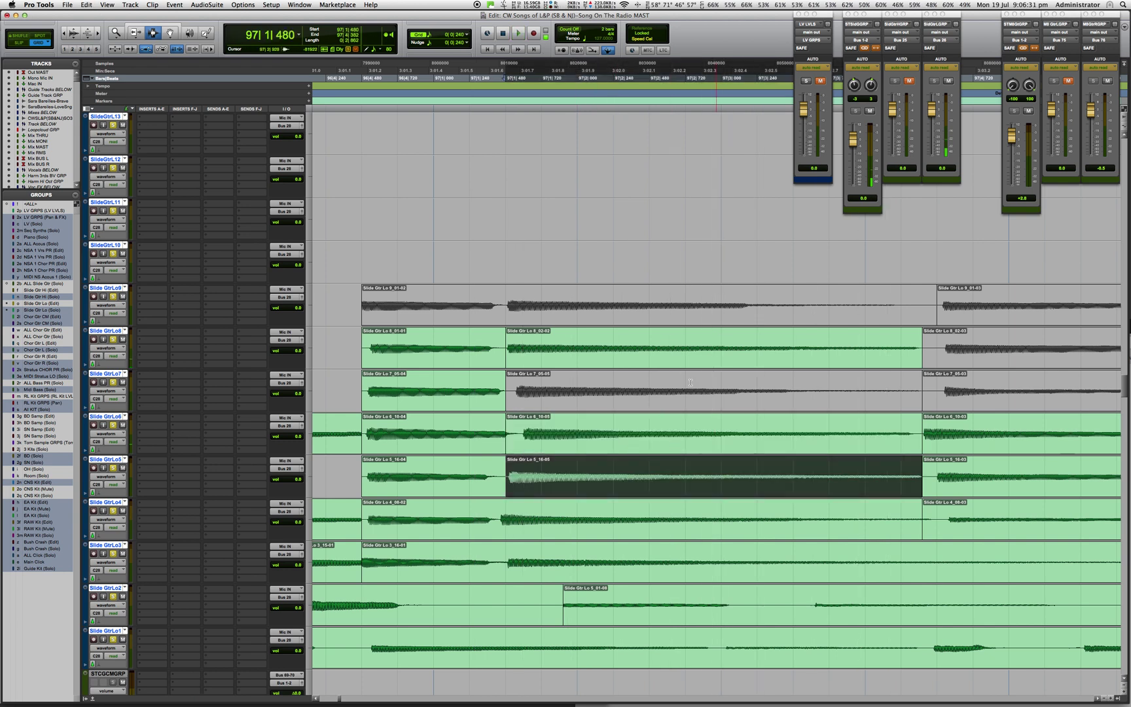
key("space")
key("r")
key("r")
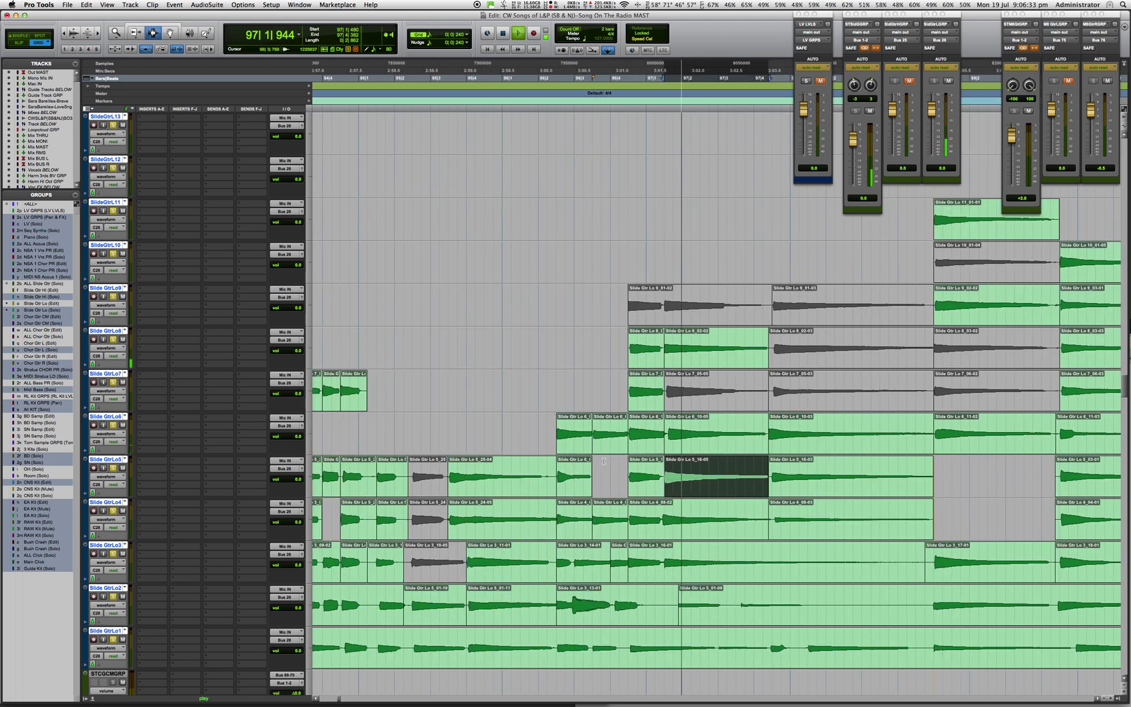
key("space")
scroll(608, 498, "up", 1)
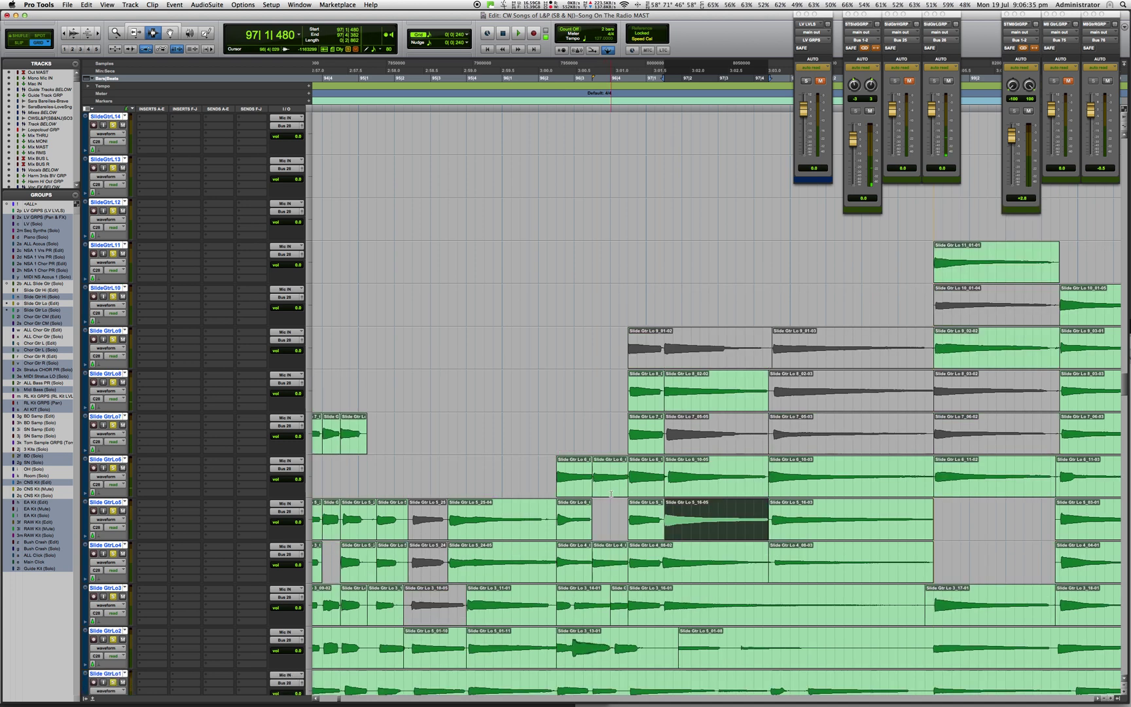
- Copy the tail of the Slide Gtr Lo 11_01-01 clip, from 99|4|000 to its end, up to the SlideGtrL12 track
scroll(610, 495, "up", 1)
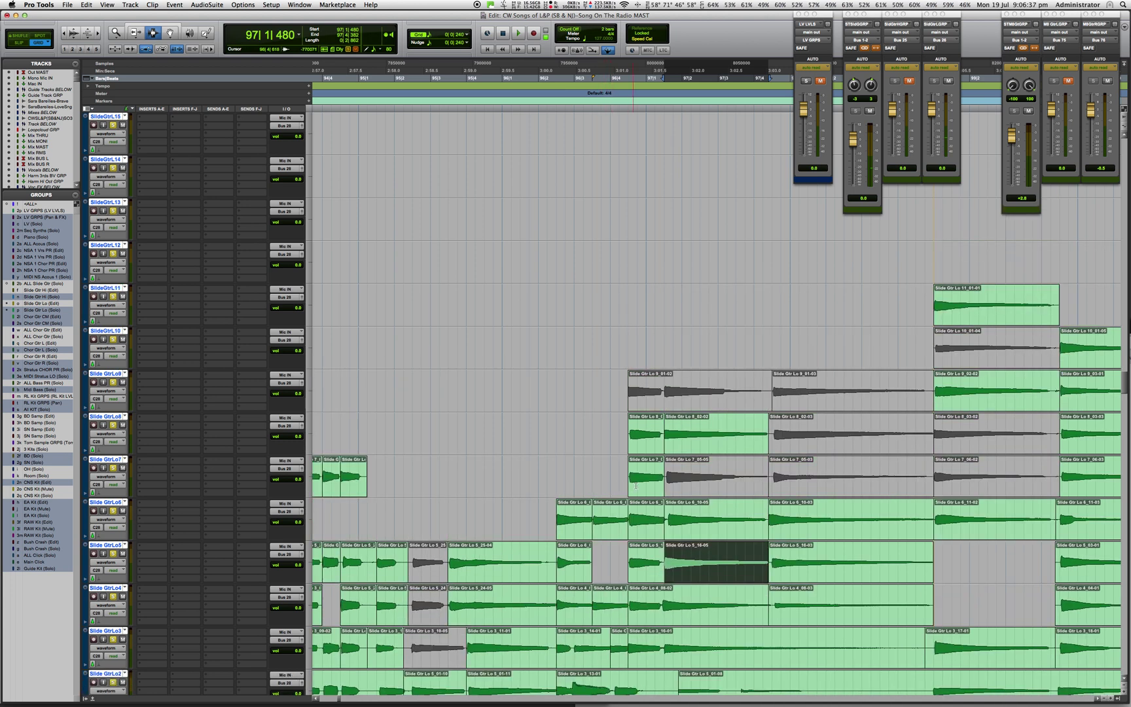
scroll(637, 485, "right", 3)
scroll(625, 396, "right", 7)
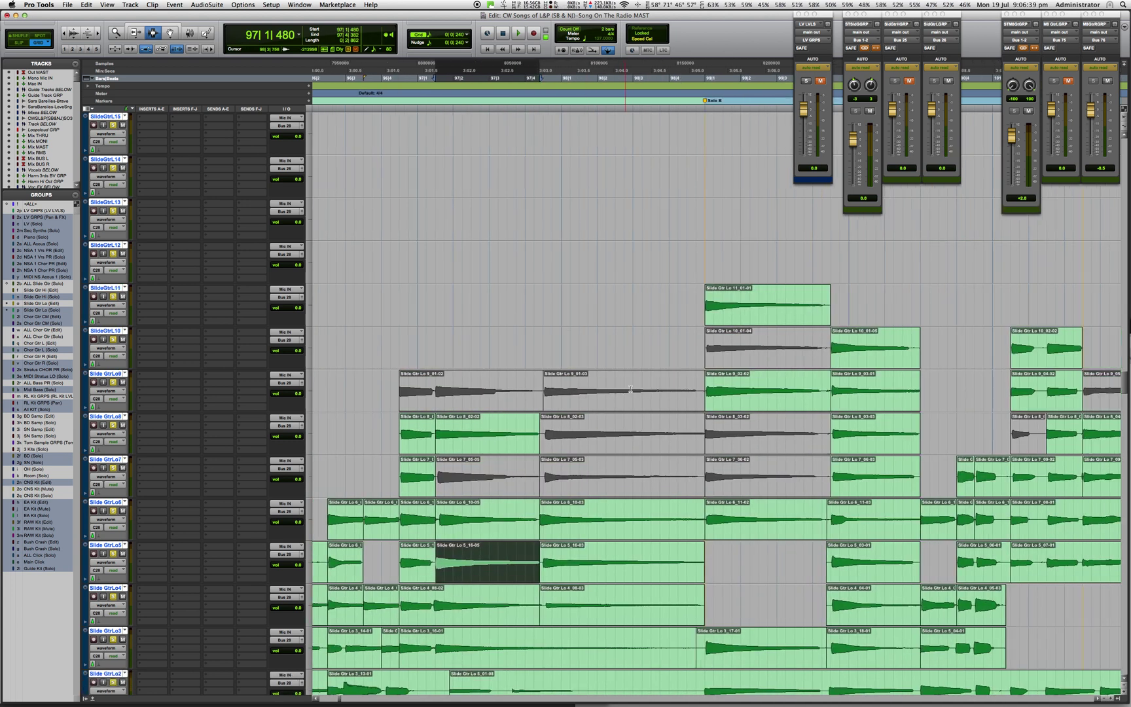
left_click(702, 334)
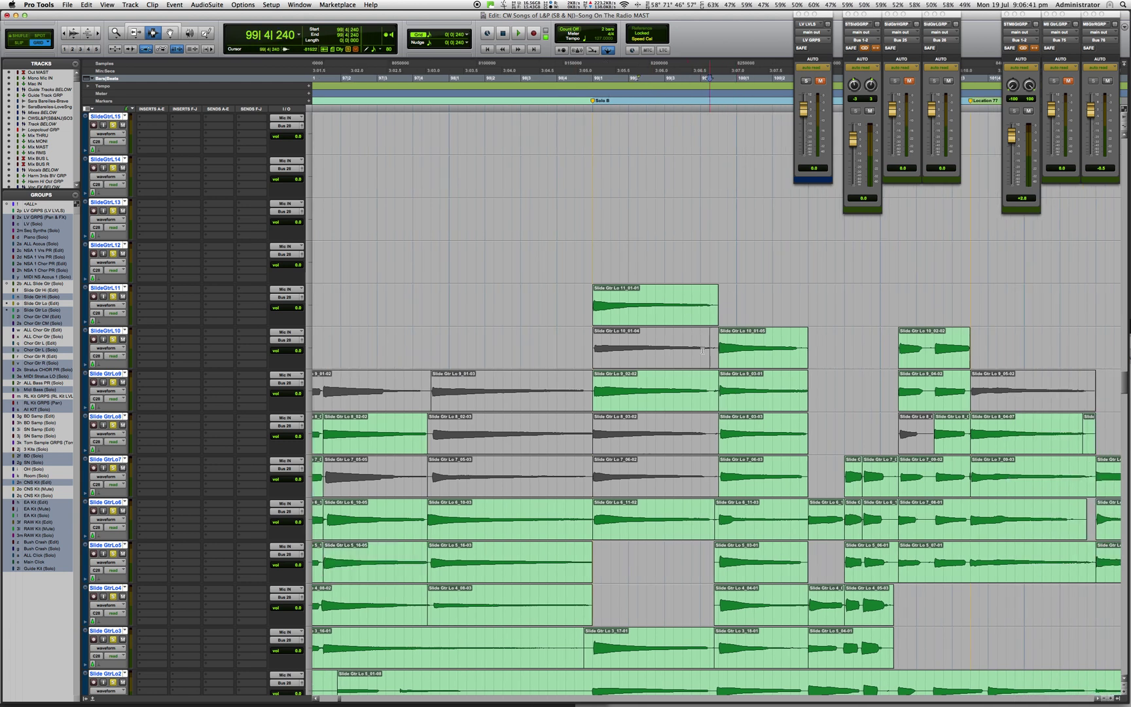
key("super+bracketright")
key("super+bracketright")
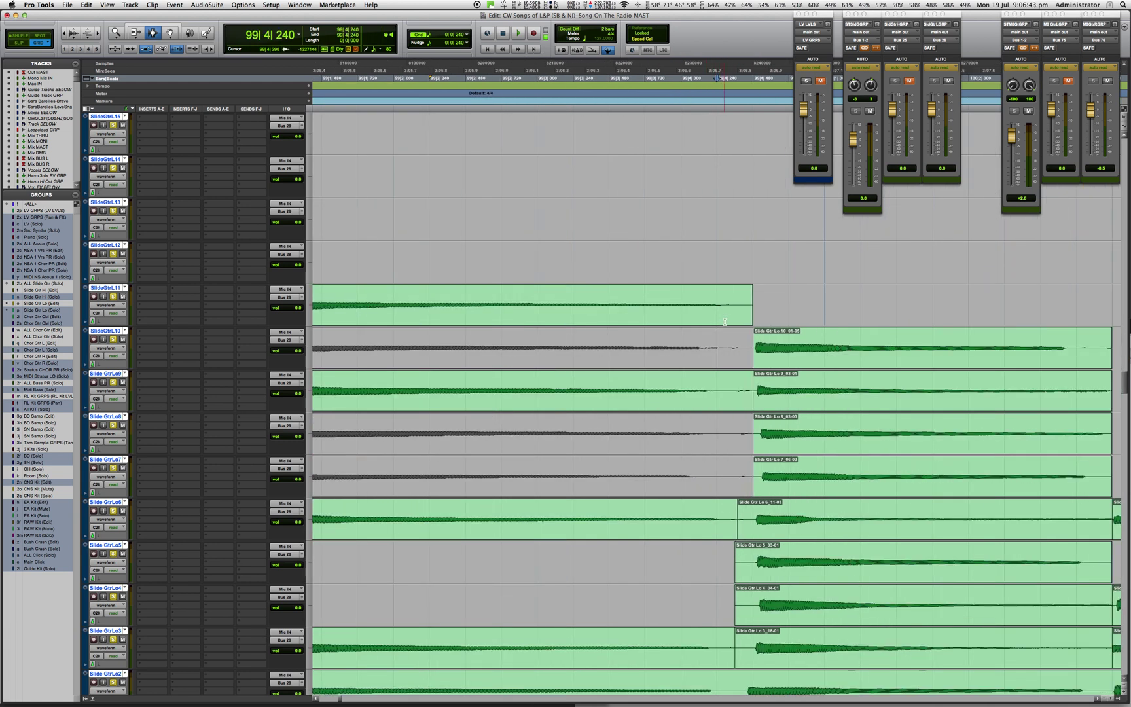
left_click(671, 308)
left_click(751, 305, "shift")
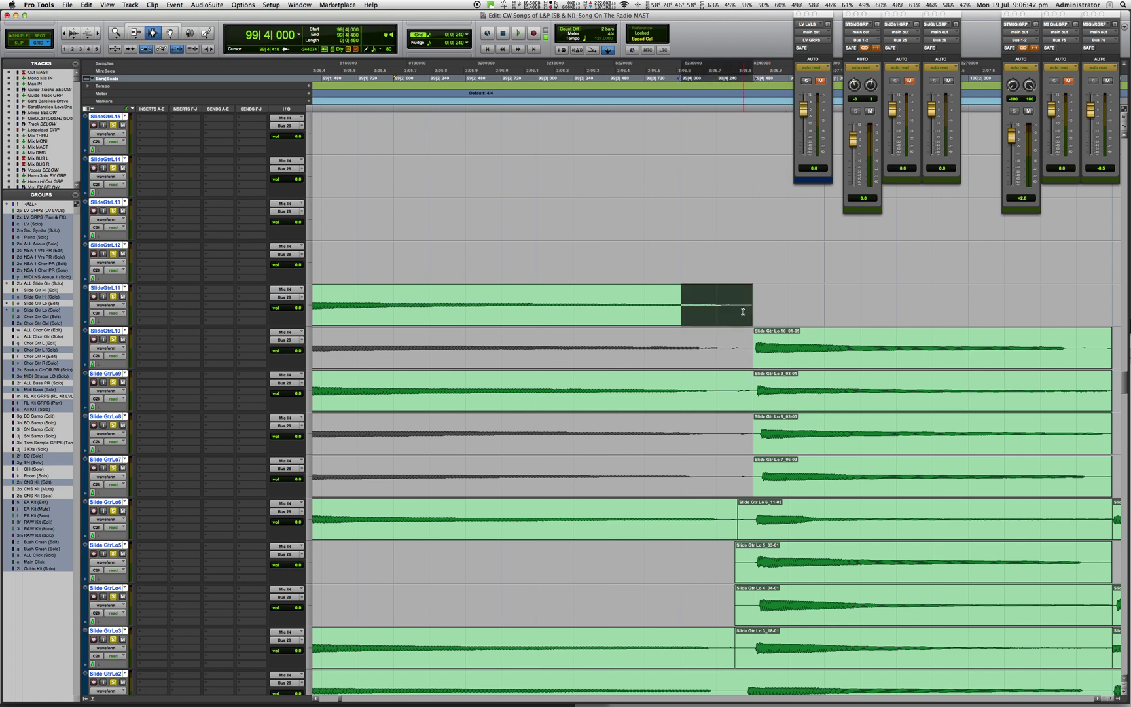
left_click_drag(720, 305, 720, 262)
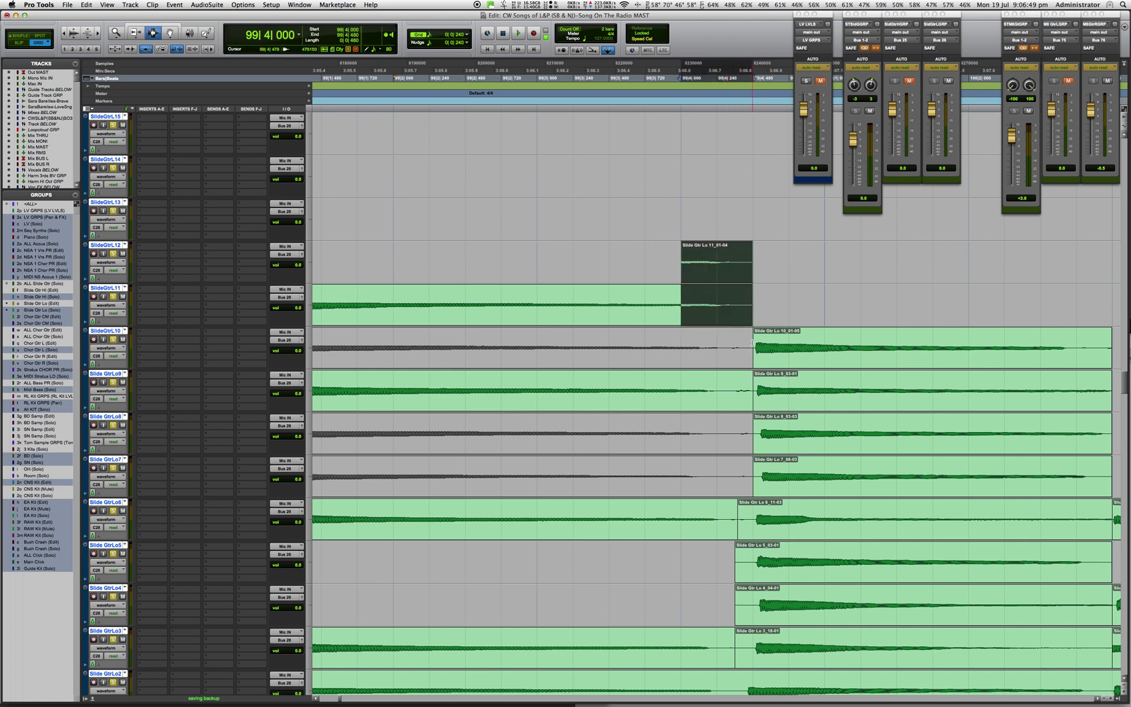
- Copy the start of the Slide Gtr Lo 10_01-05 clip up to SlideGtrL12 and crossfade it with the Lo 11 tail there
left_click_drag(755, 359, 811, 261)
key("f")
left_click(748, 274)
key("t")
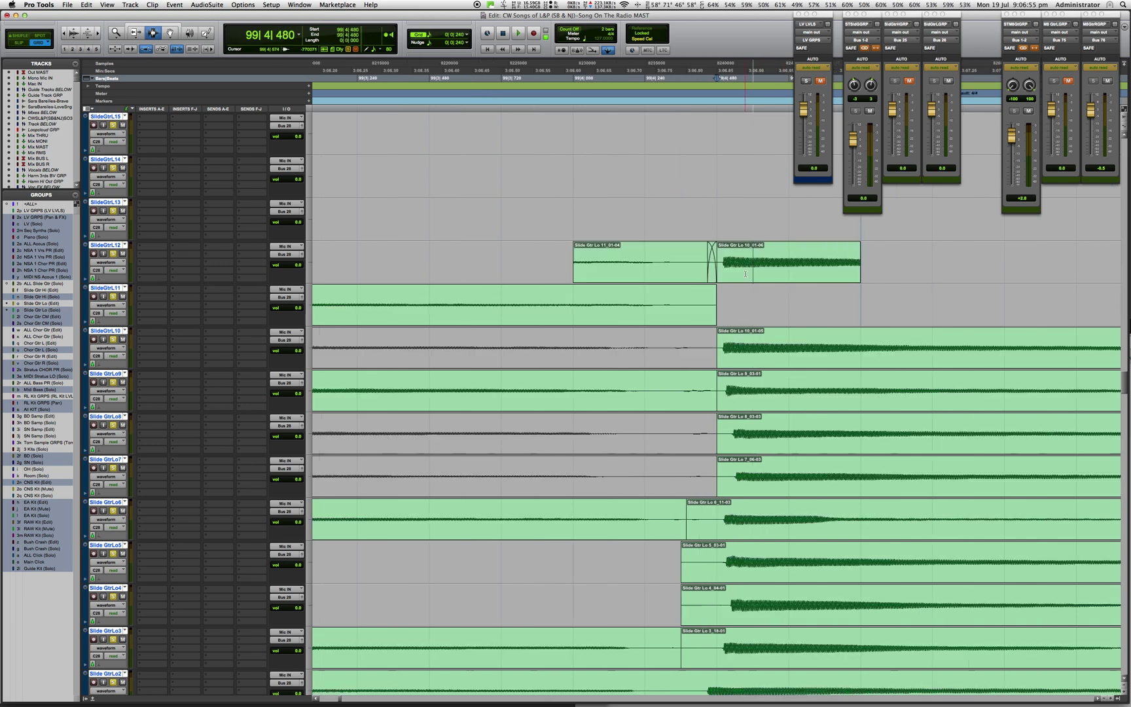
key("t")
key("r")
- Inspect the waveforms around the SlideGtrL12 crossfade up close and audition the transition from 99|3|240
left_click(501, 295)
left_click(567, 300)
key("t")
key("t")
key("t")
key("t")
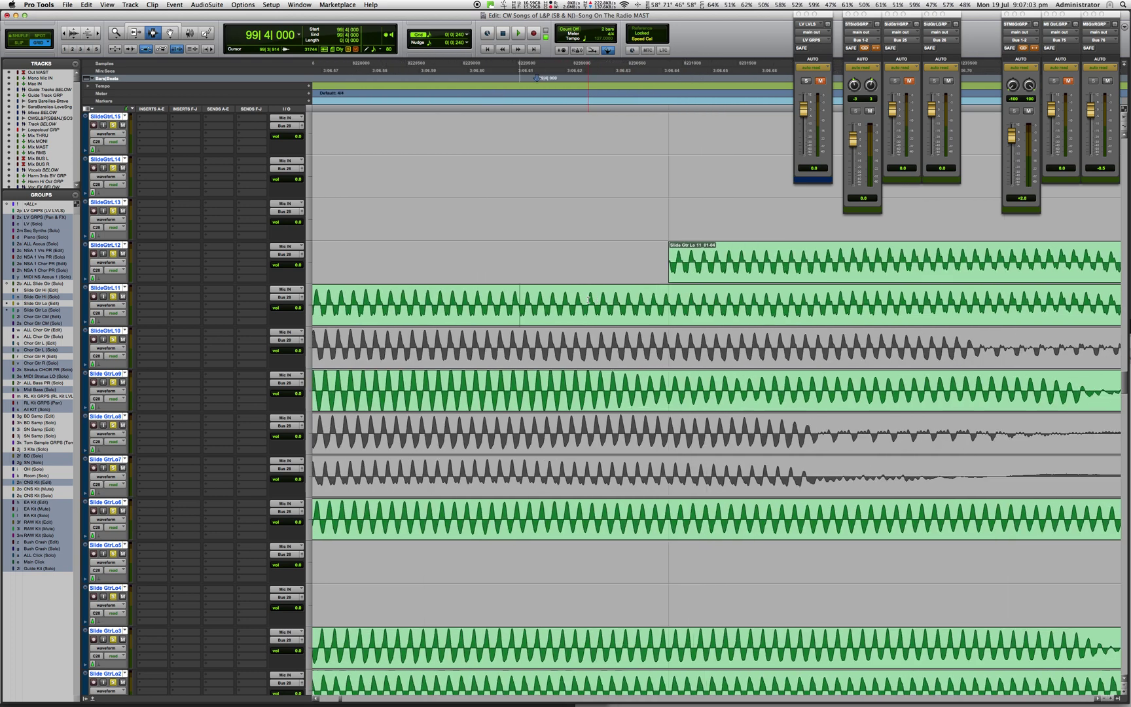
scroll(588, 300, "right", 5)
key("r")
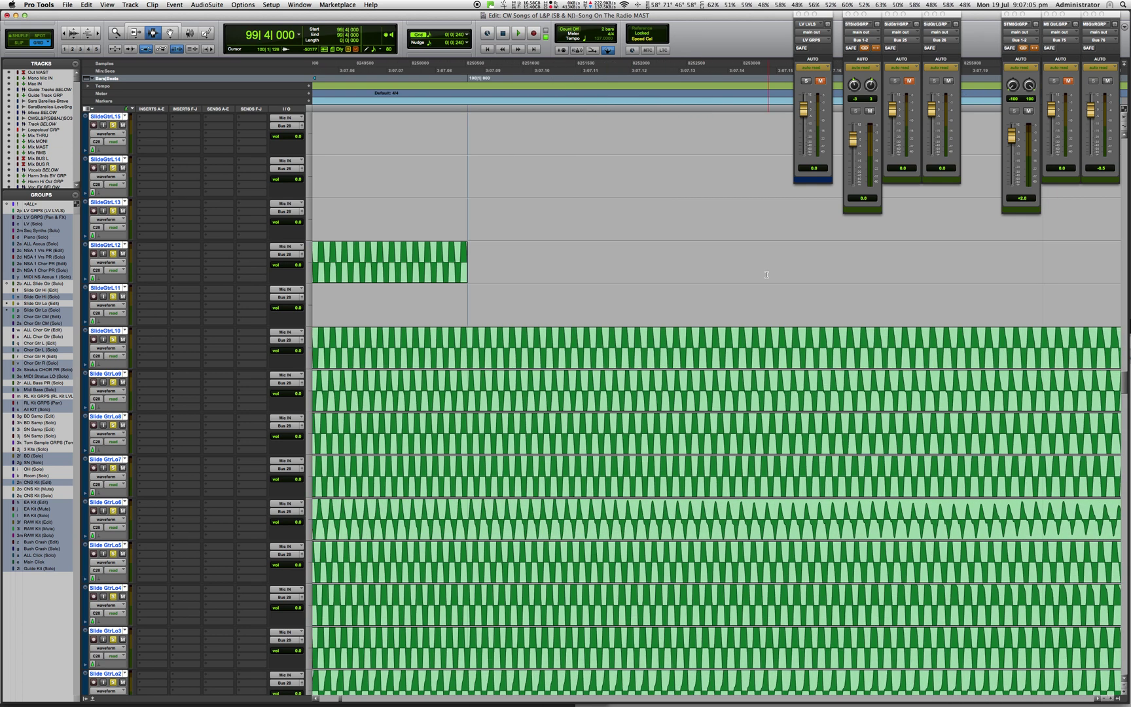
key("r")
key("r")
key("r")
key("r")
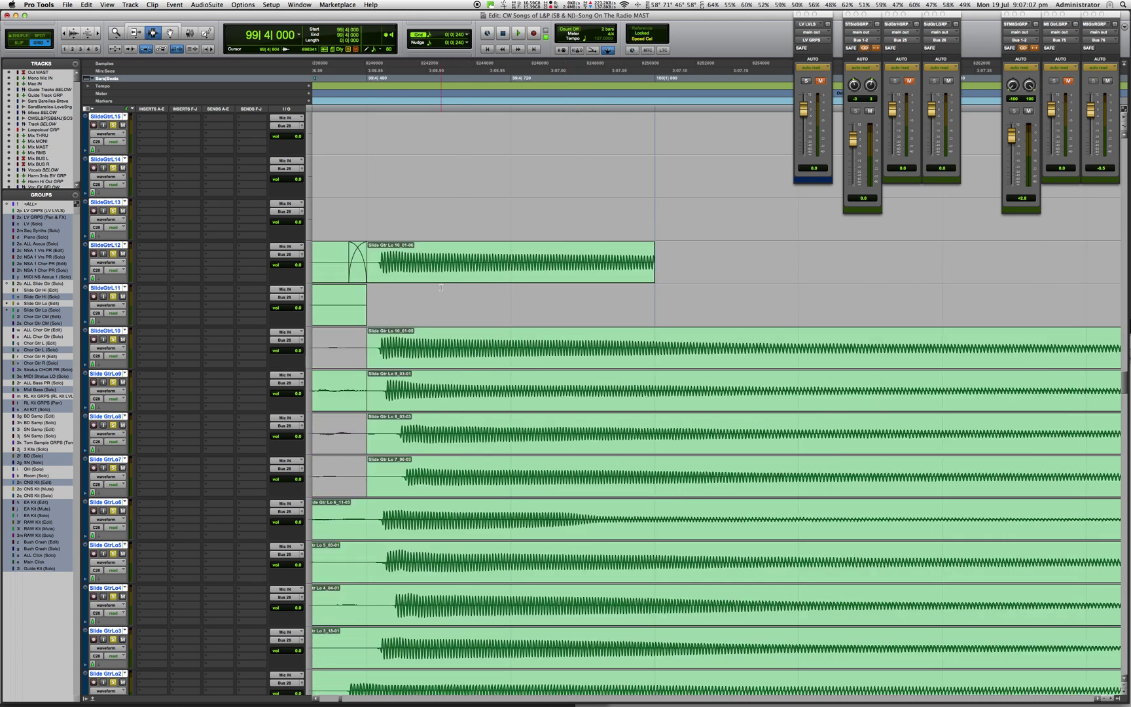
key("space")
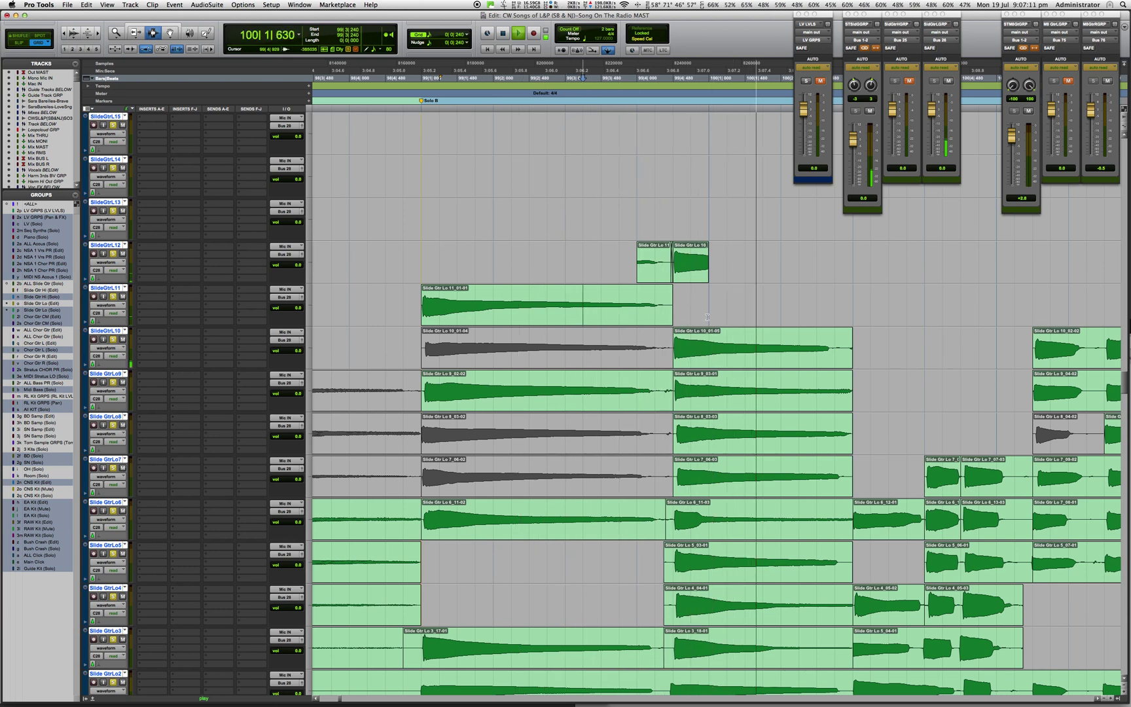
key("space")
- Audition the Slide Gtr Lo 7 phrase from 102|2|240
left_click(644, 271)
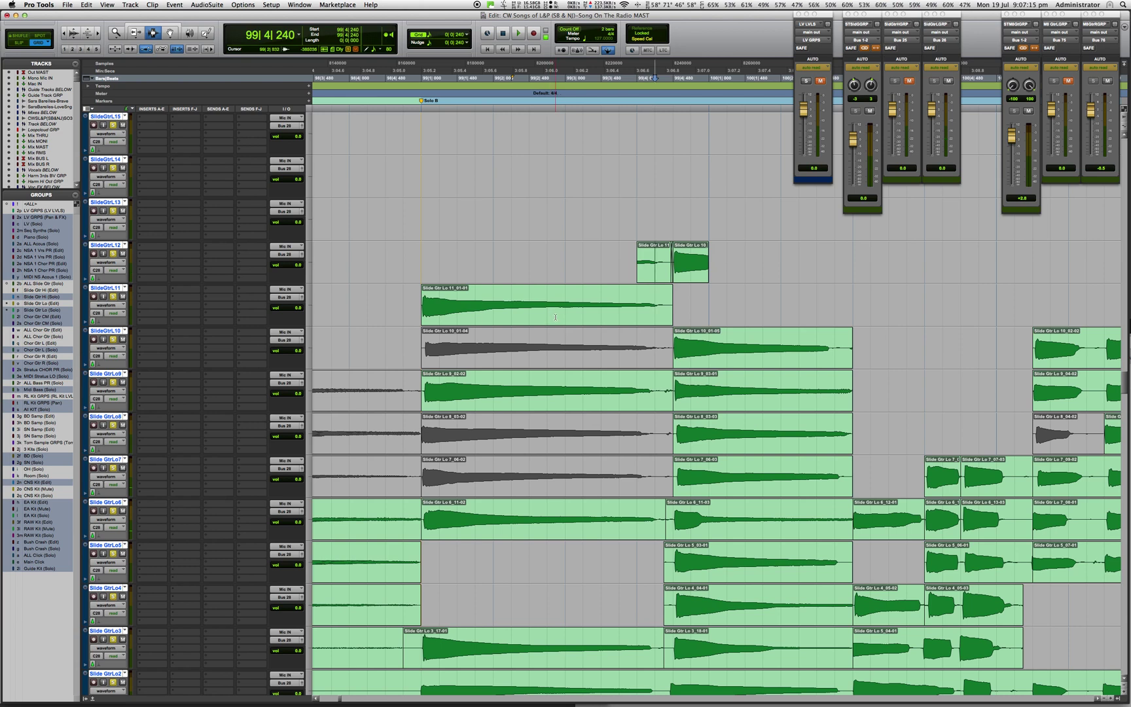
key("super+bracketleft")
key("super+bracketleft")
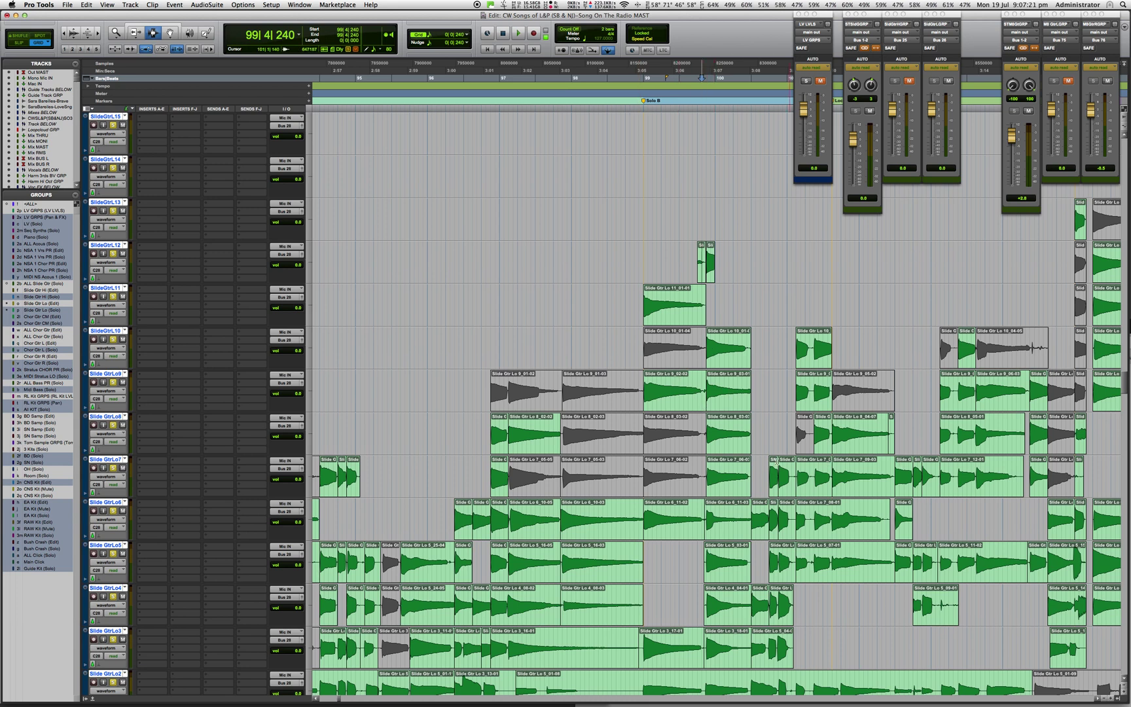
scroll(747, 419, "right", 5)
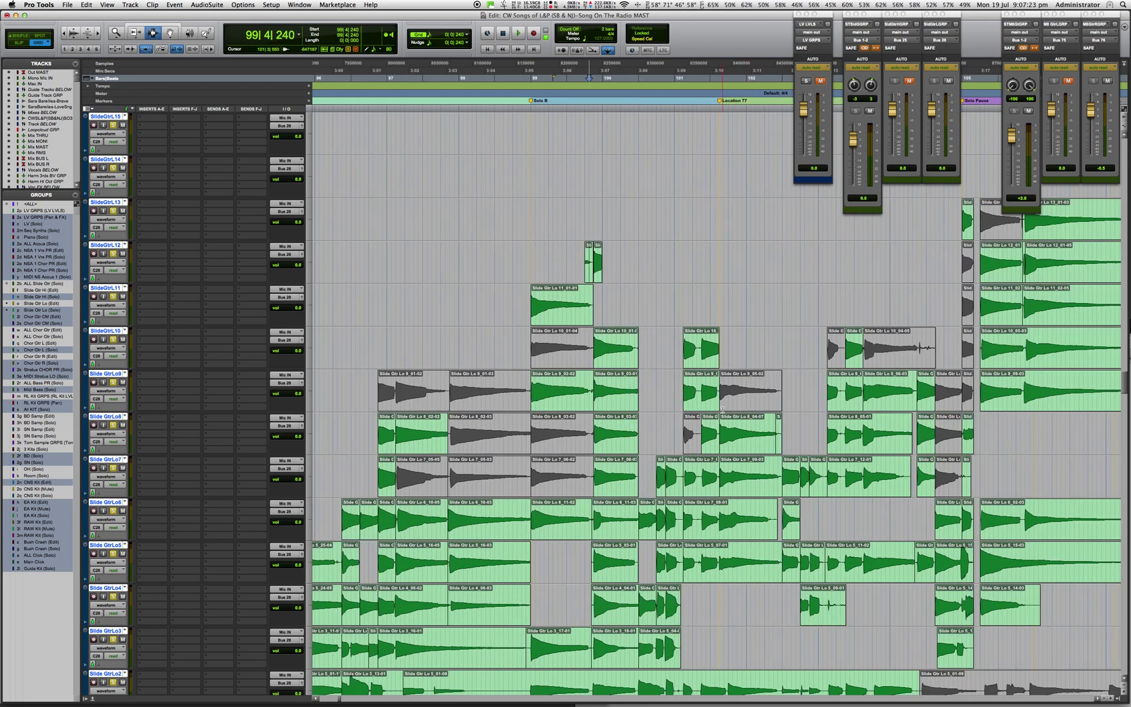
scroll(794, 413, "right", 15)
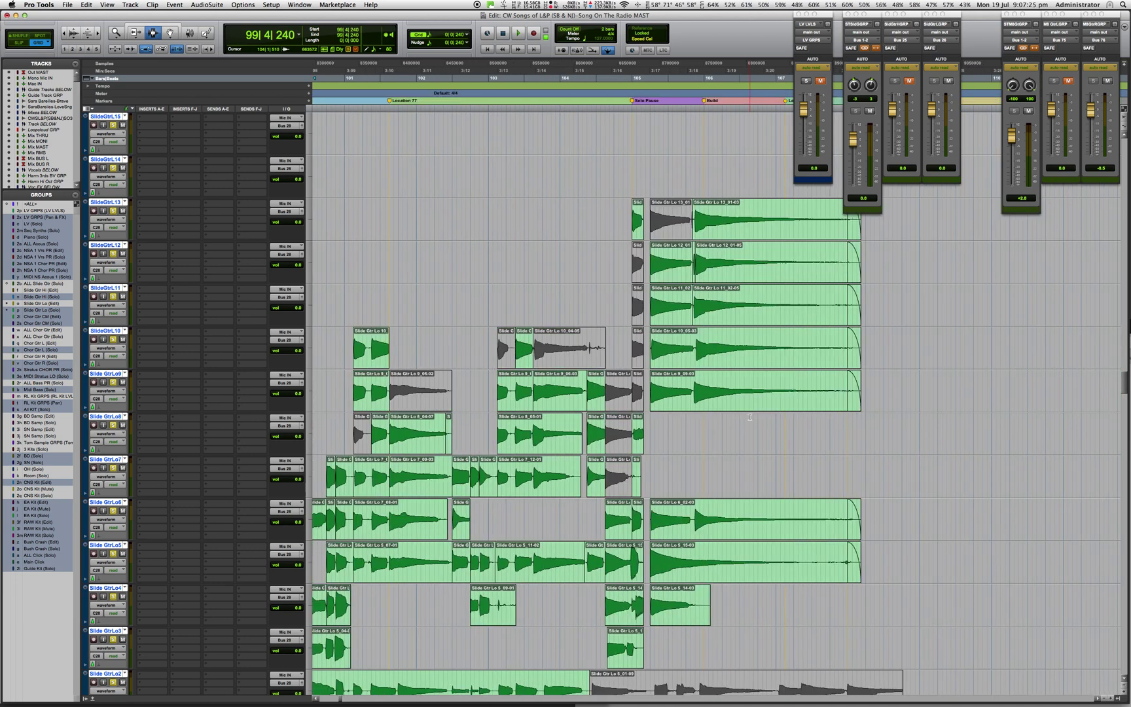
left_click(438, 481)
key("space")
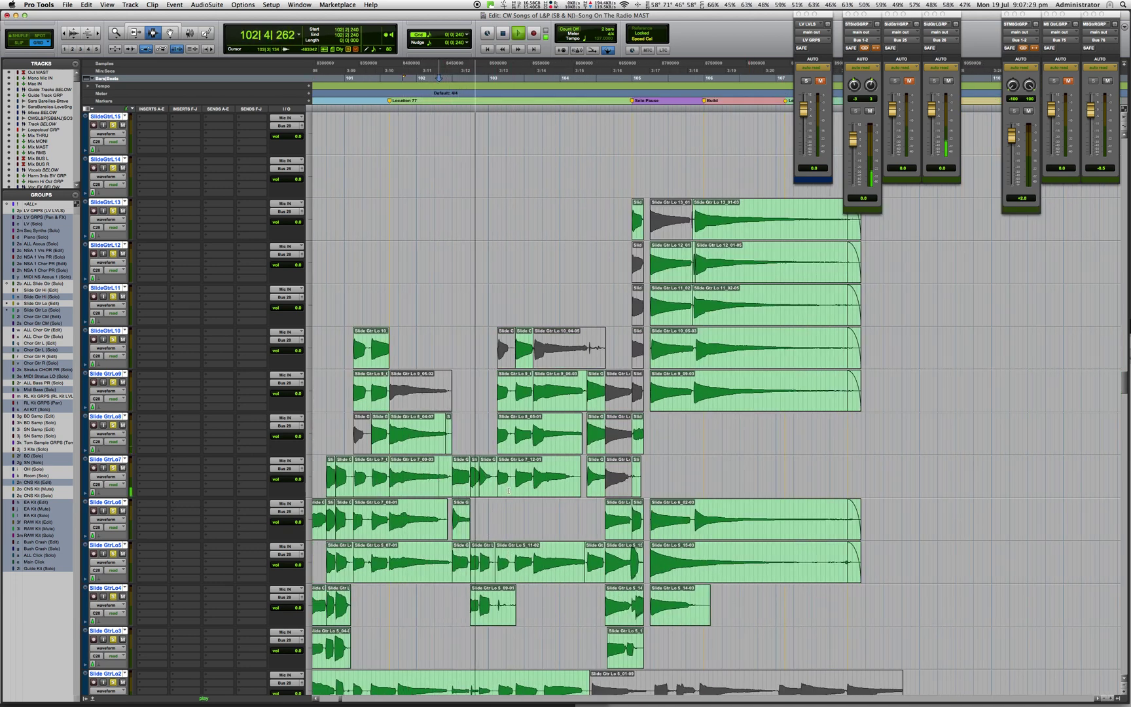
key("space")
- Move the three short Slide Gtr Lo 7 clips at 102|3|000 and the unmuted short Slide Gtr Lo 10 clip in bar 103 to SlideGtrL11
key("F8")
left_click(466, 480)
left_click_drag(483, 476, 484, 304)
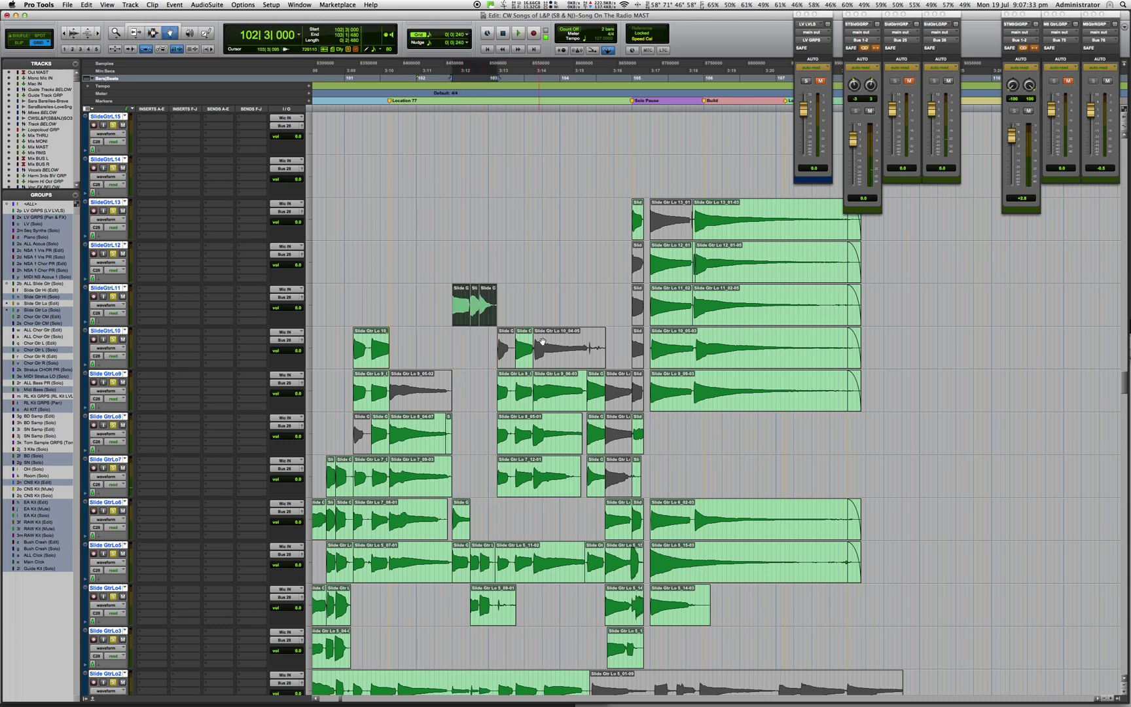
left_click_drag(523, 356, 529, 317)
key("F7")
left_click(457, 306)
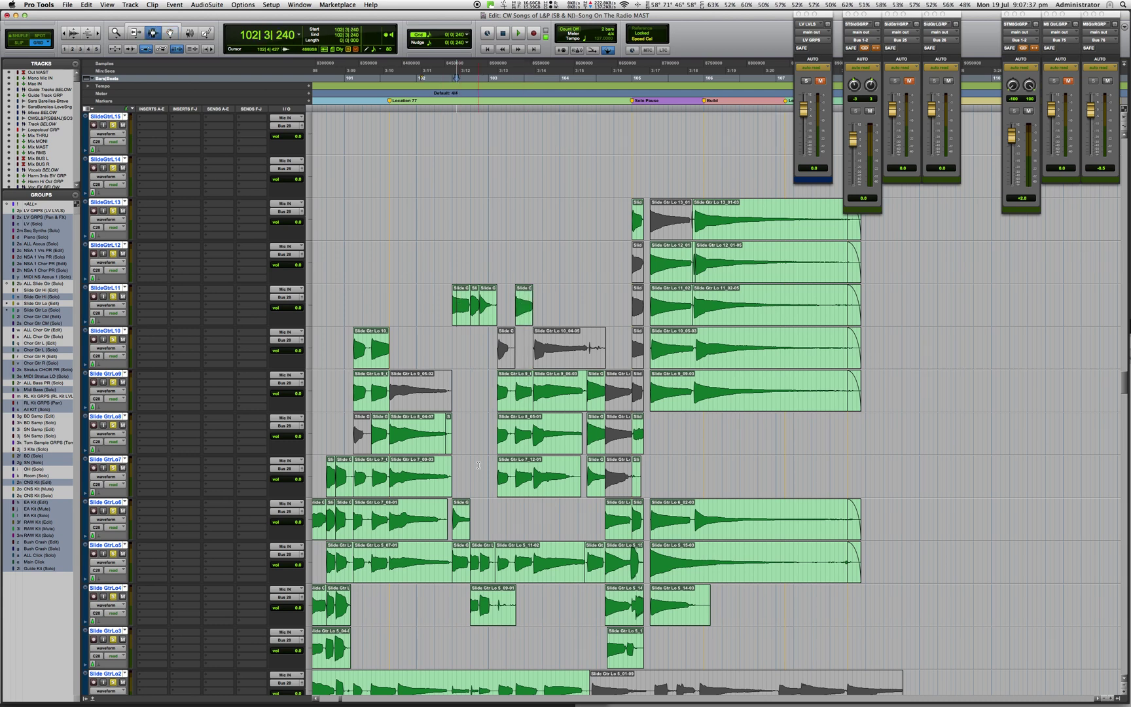
- Audition the slide guitar takes from 101|2|480
scroll(479, 465, "left", 10)
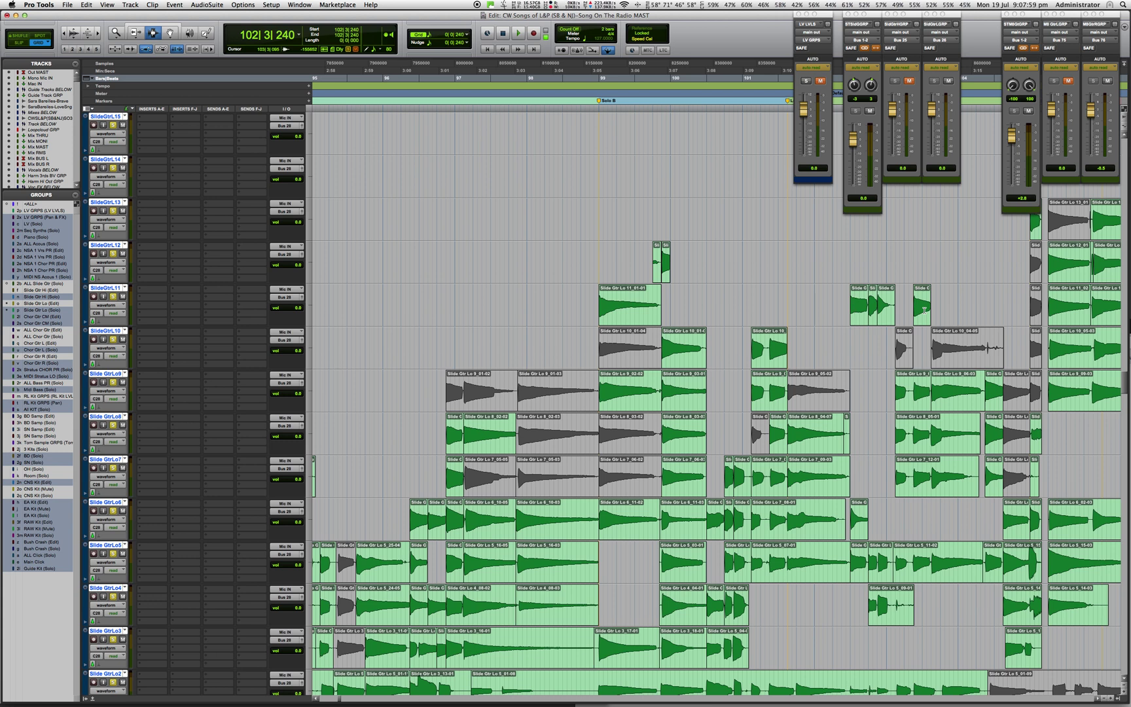
left_click(768, 417)
key("space")
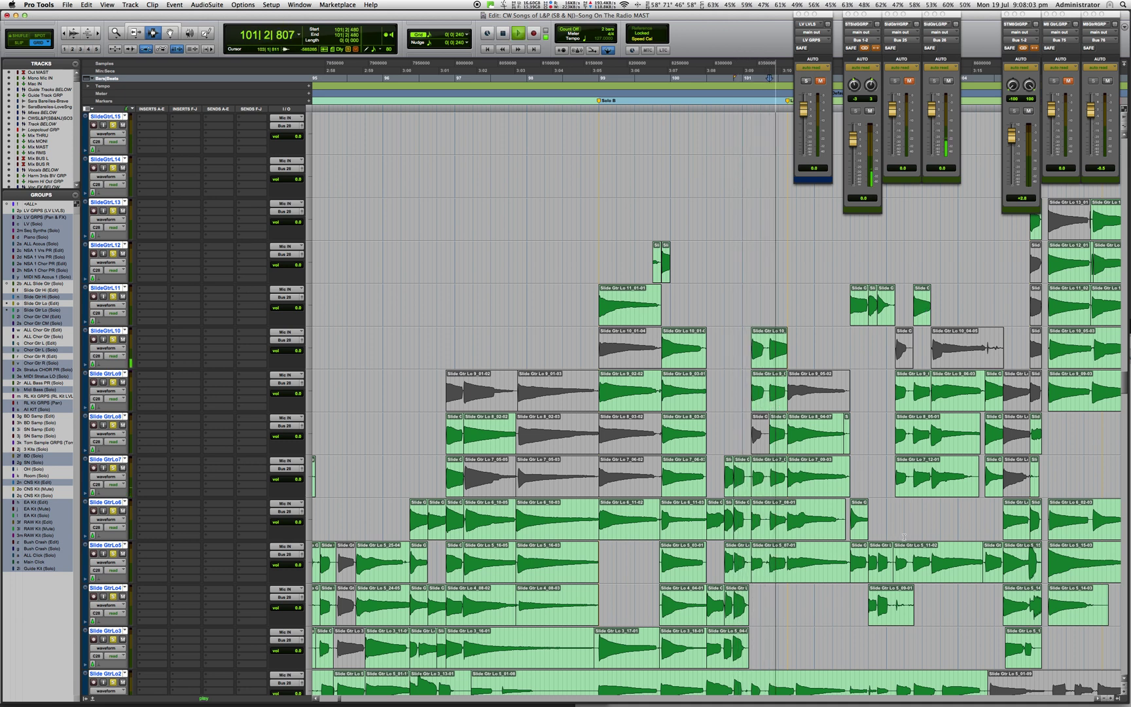
key("space")
- Select the three adjoining SlideGtrL11 clips at 102|3|000 and move them to the SldGtrLCM4 track
scroll(670, 440, "up", 3)
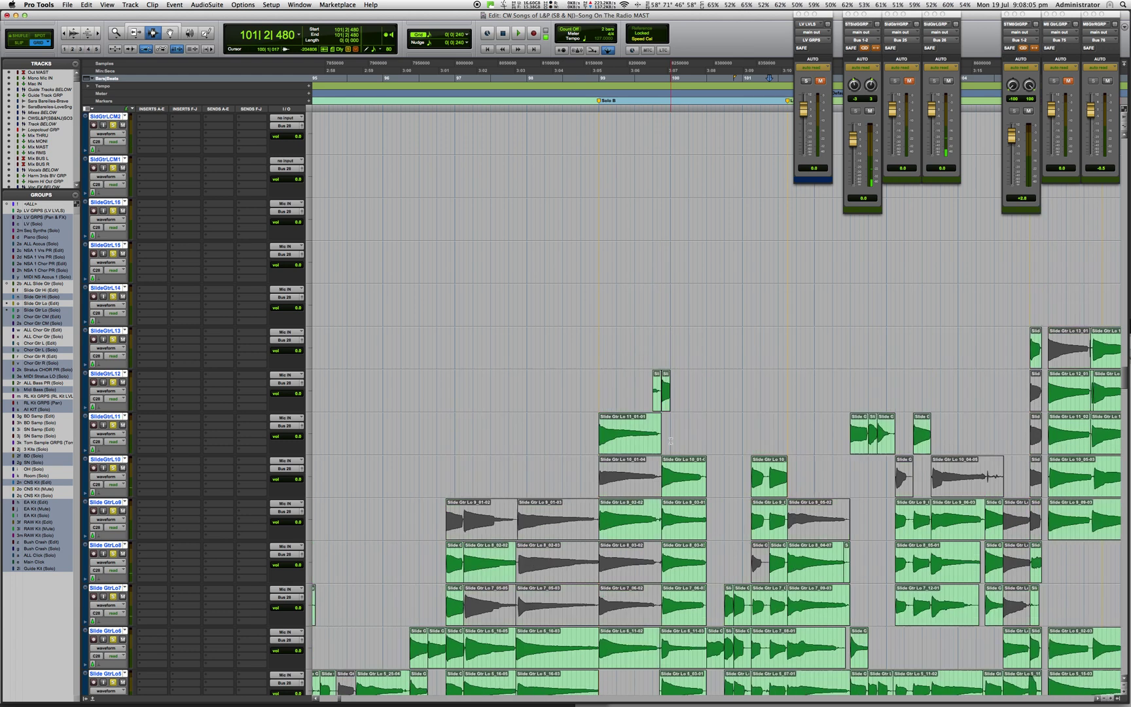
scroll(670, 441, "up", 1)
scroll(671, 440, "right", 2)
key("F8")
left_click(815, 477)
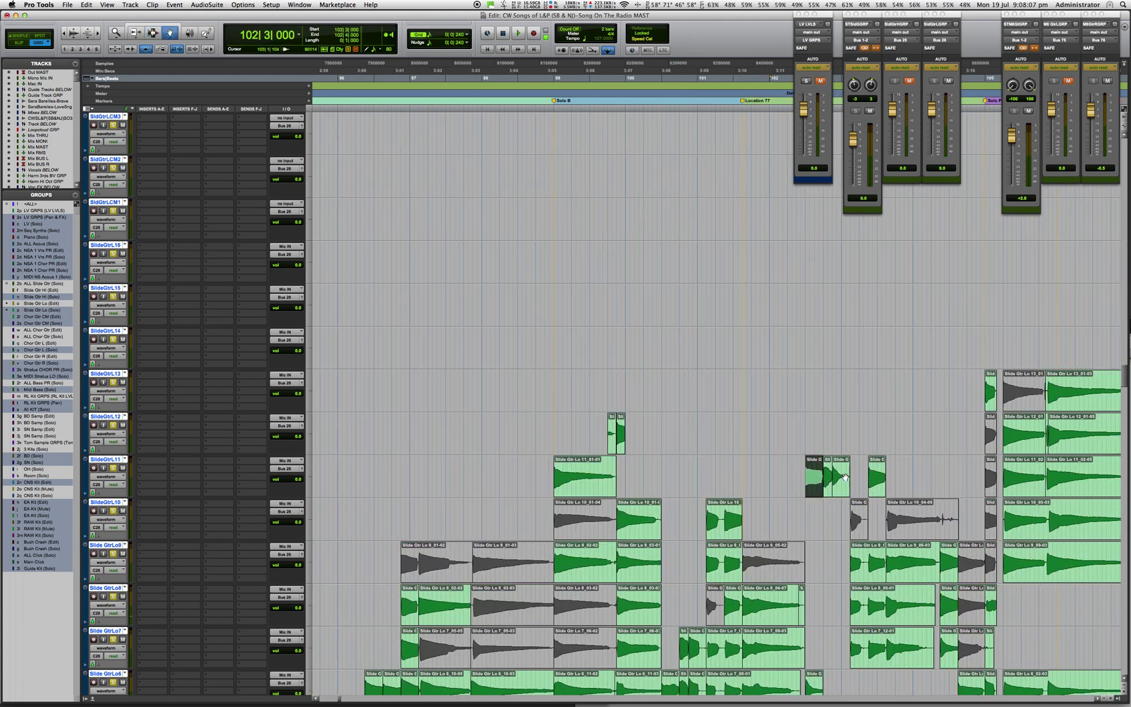
left_click(842, 476, "shift")
left_click_drag(831, 476, 794, 404)
scroll(778, 392, "right", 5)
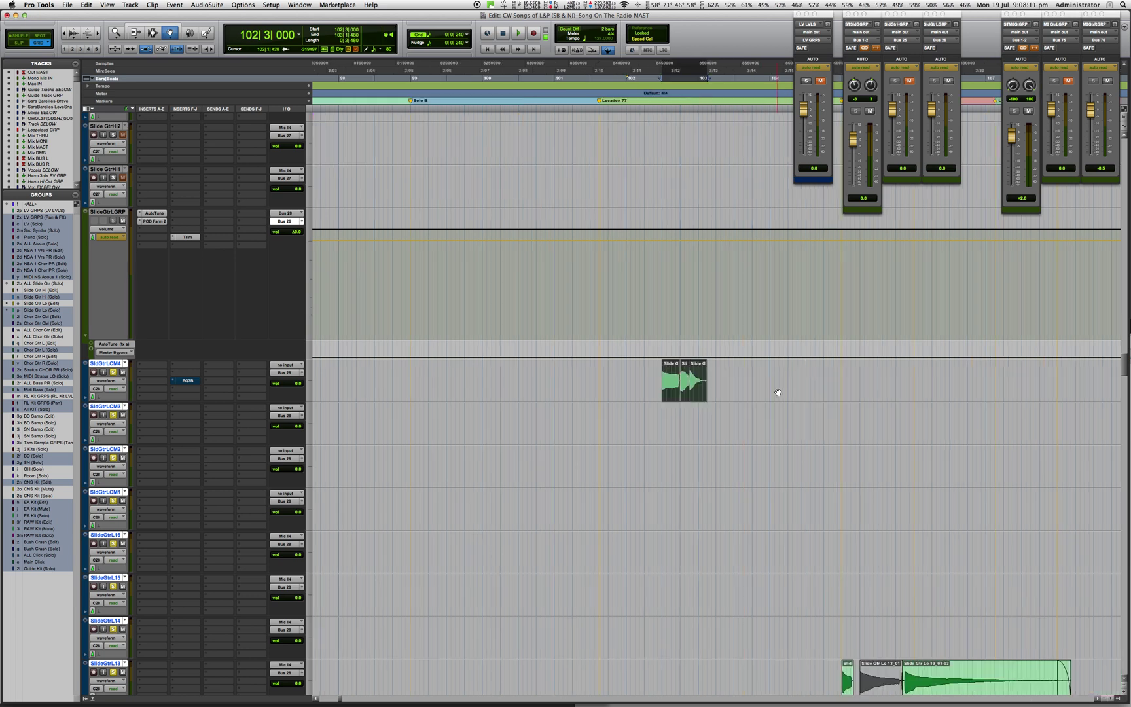
- Open the 7-band EQ inserted on SldGtrLCM4 and play the moved clips from 102|2|480
left_click(607, 382)
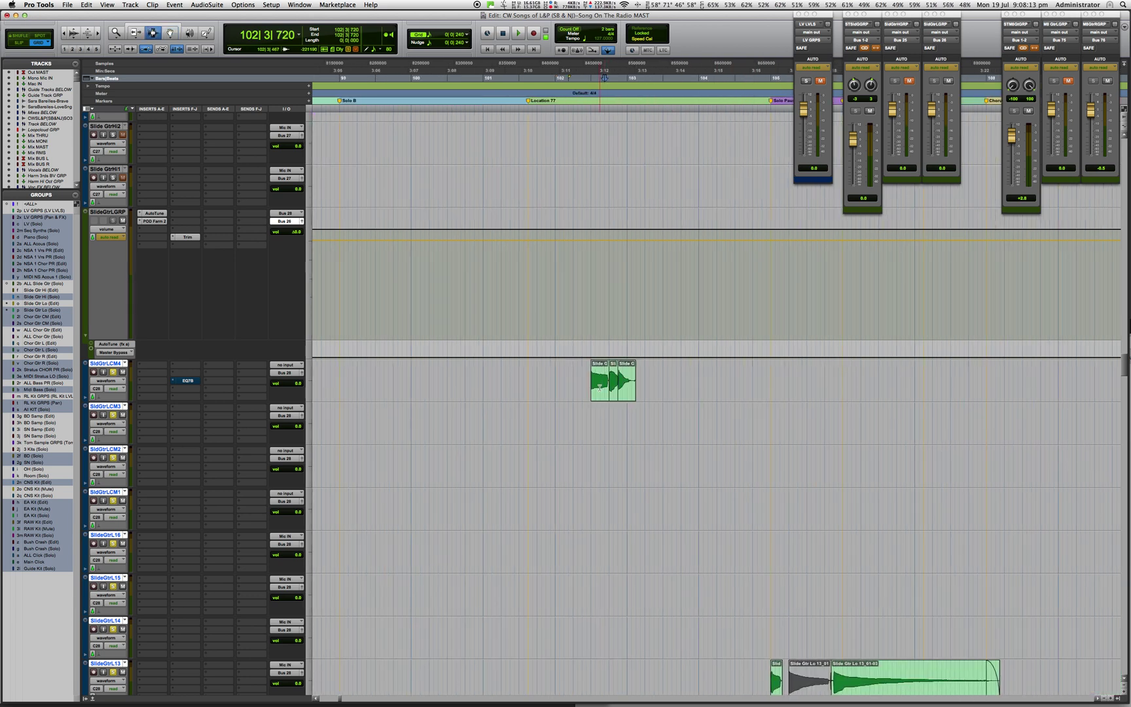
key("super+bracketright")
left_click(183, 381)
left_click(669, 400)
key("space")
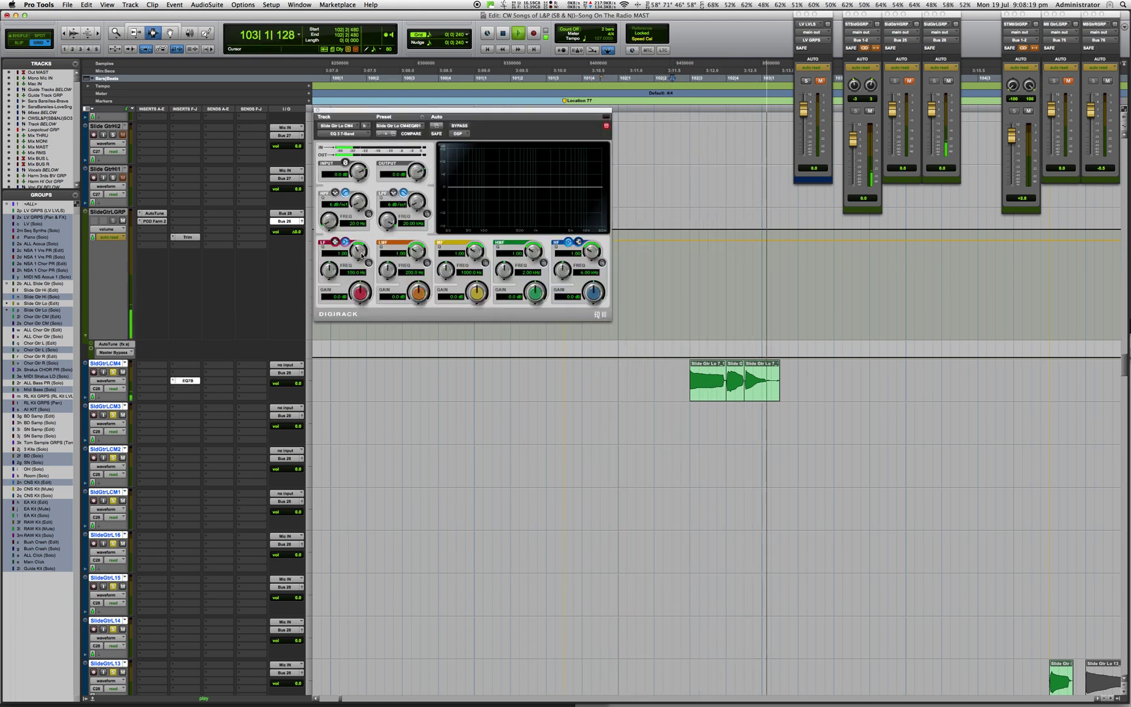
key("space")
- Set the EQ's LF gain to -10.8 dB and its HMF and HF gains to 18.0 dB, and play the result from 100|4|720
left_click(358, 295)
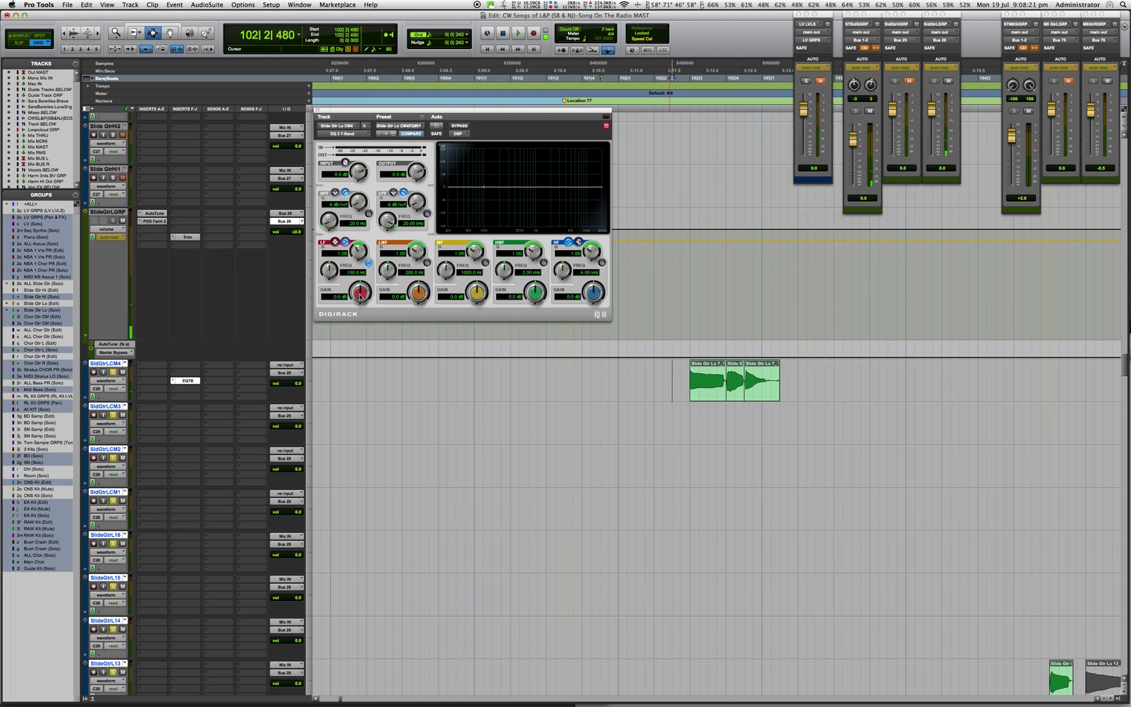
left_click_drag(362, 289, 643, 298)
key("space")
left_click_drag(562, 269, 485, 254)
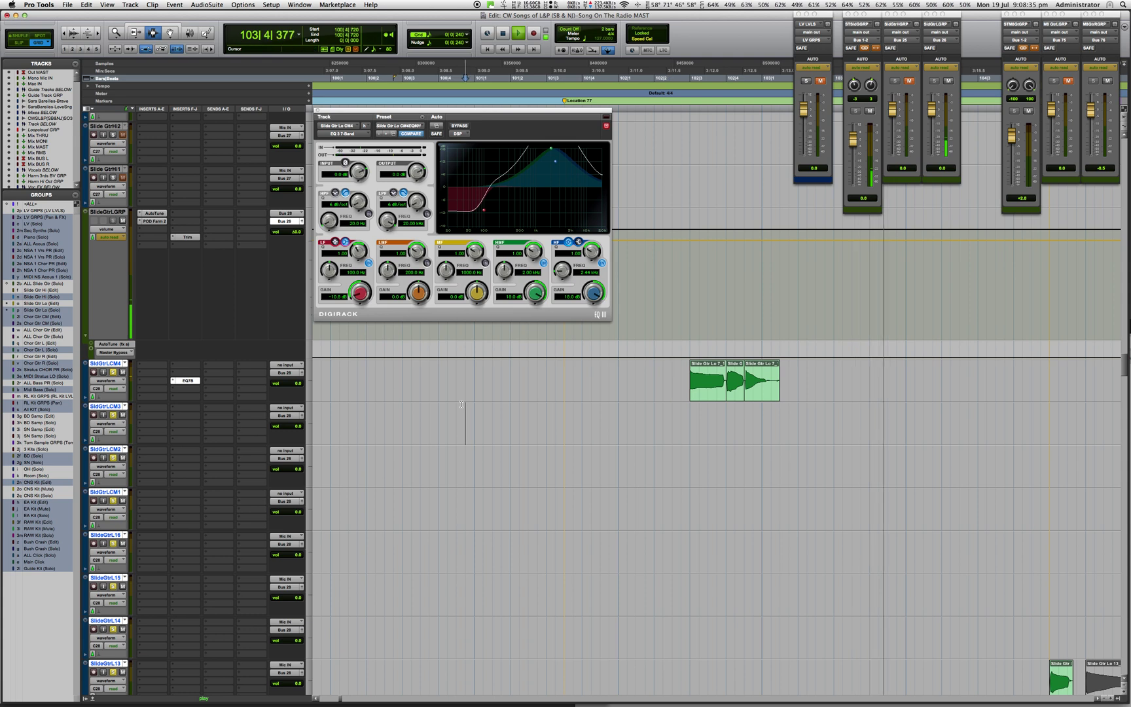
key("space")
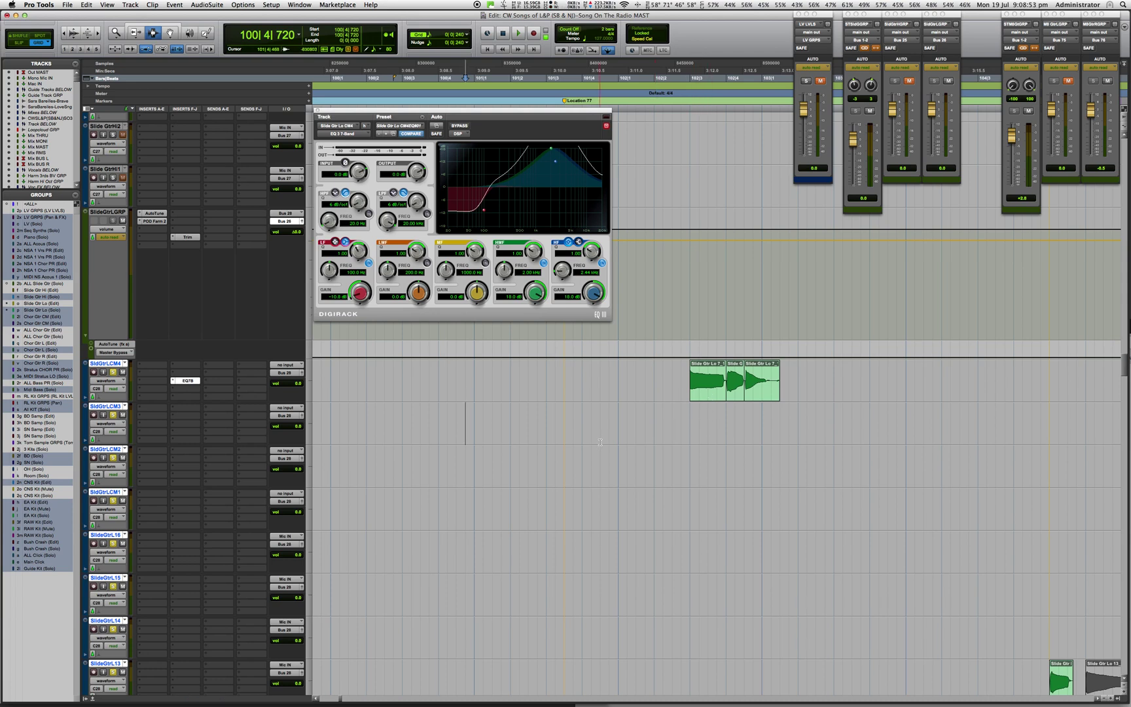
- Place the edit cursor at 102|3|000 on SldGtrLCM4 and save the session
key("super+bracketleft")
key("super+bracketleft")
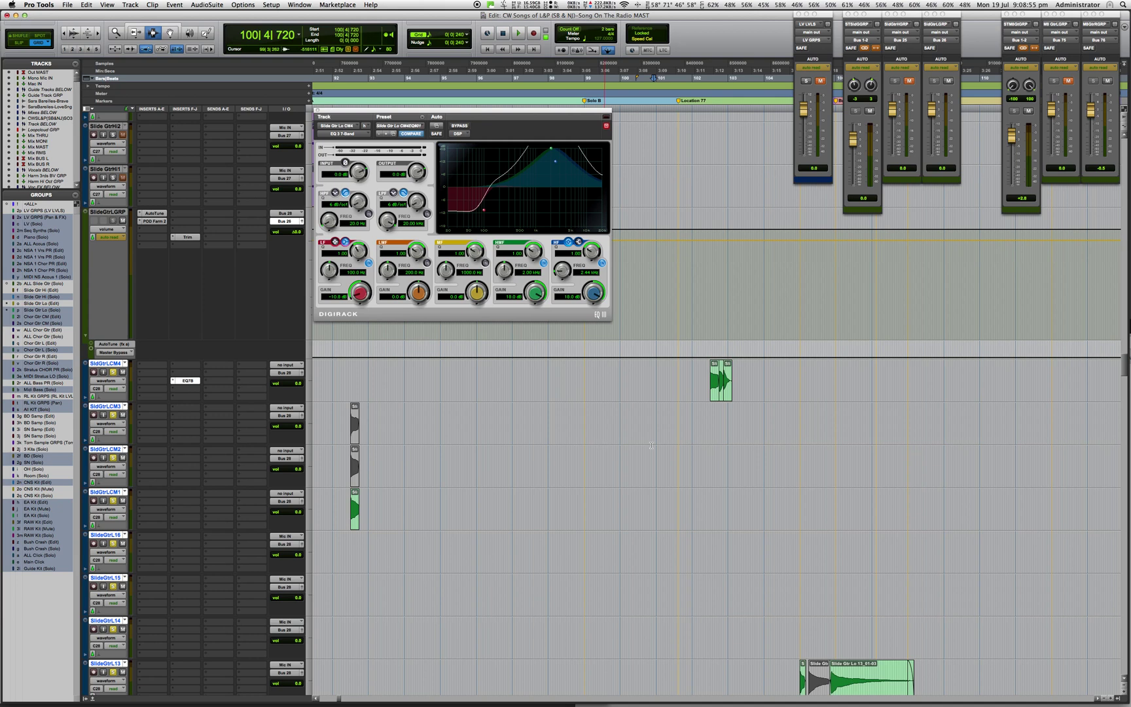
scroll(692, 447, "down", 1)
scroll(691, 411, "right", 3)
left_click(607, 378)
key("super+s")
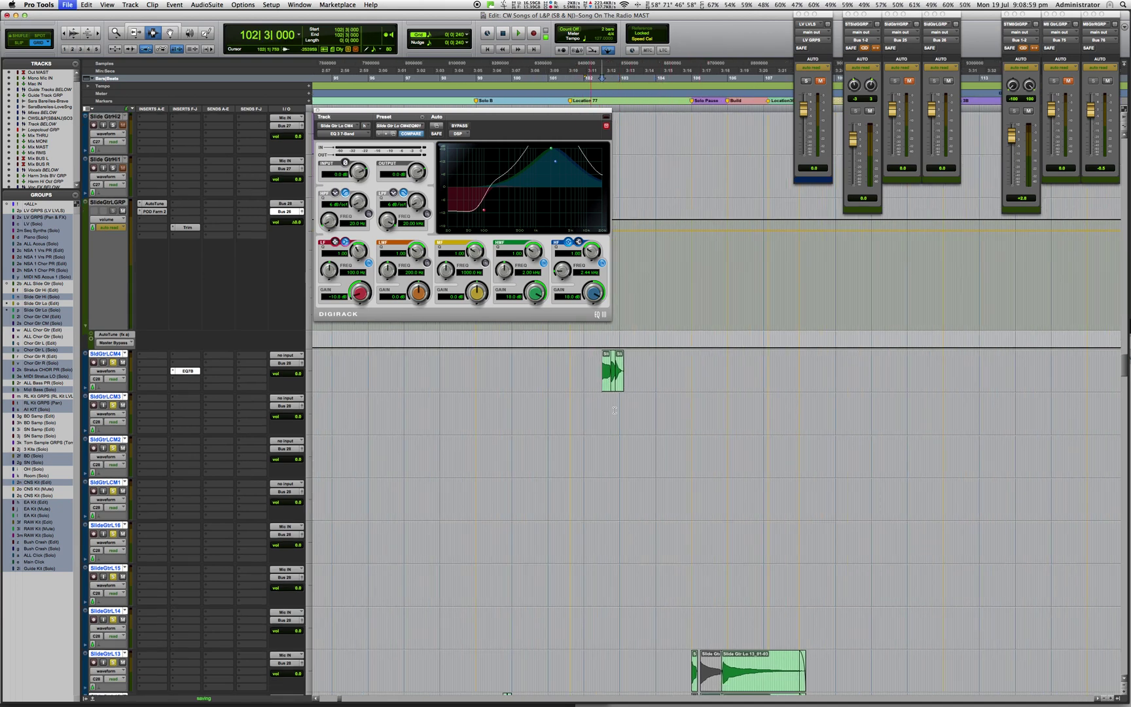
- Switch to Notes to check the "Avid - Voice Stealing" topic list, and return to the Pro Tools edit window
scroll(614, 410, "down", 20)
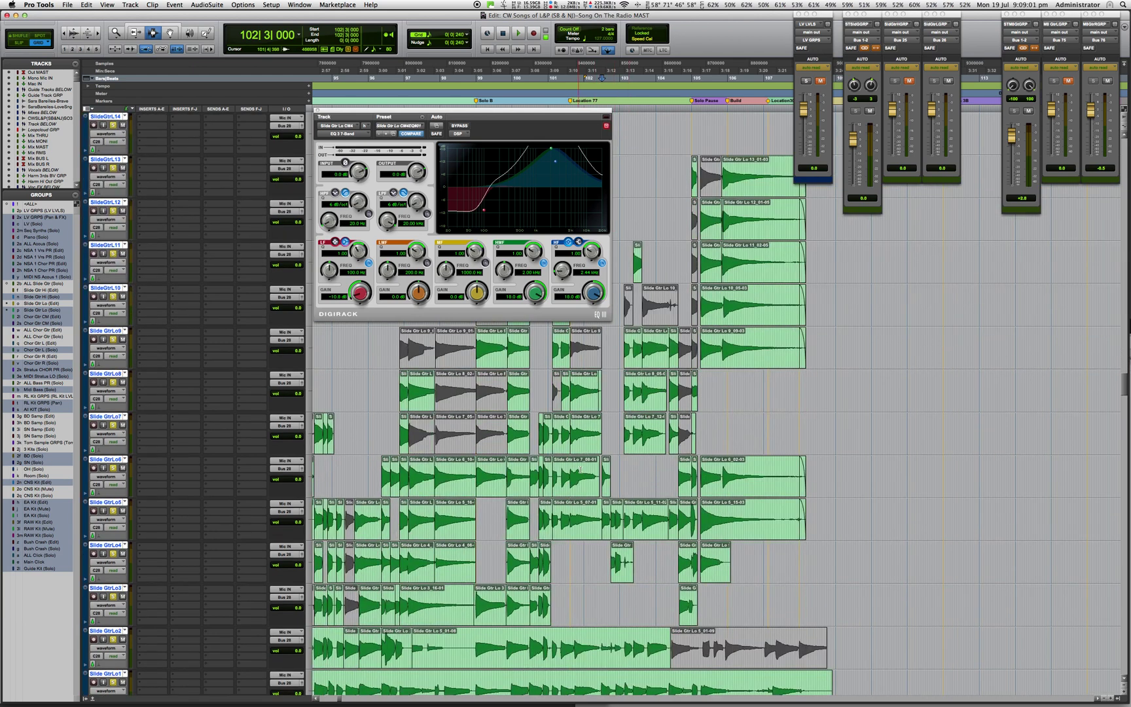
key("super+Tab")
key("super+Tab")
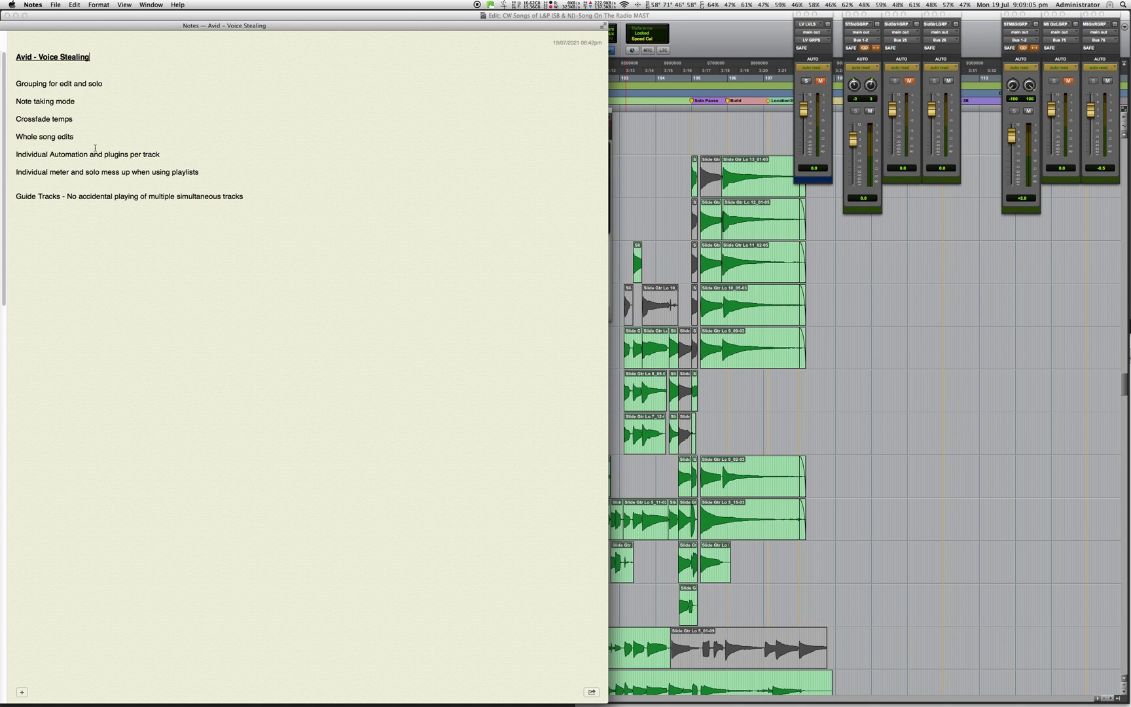
left_click(648, 380)
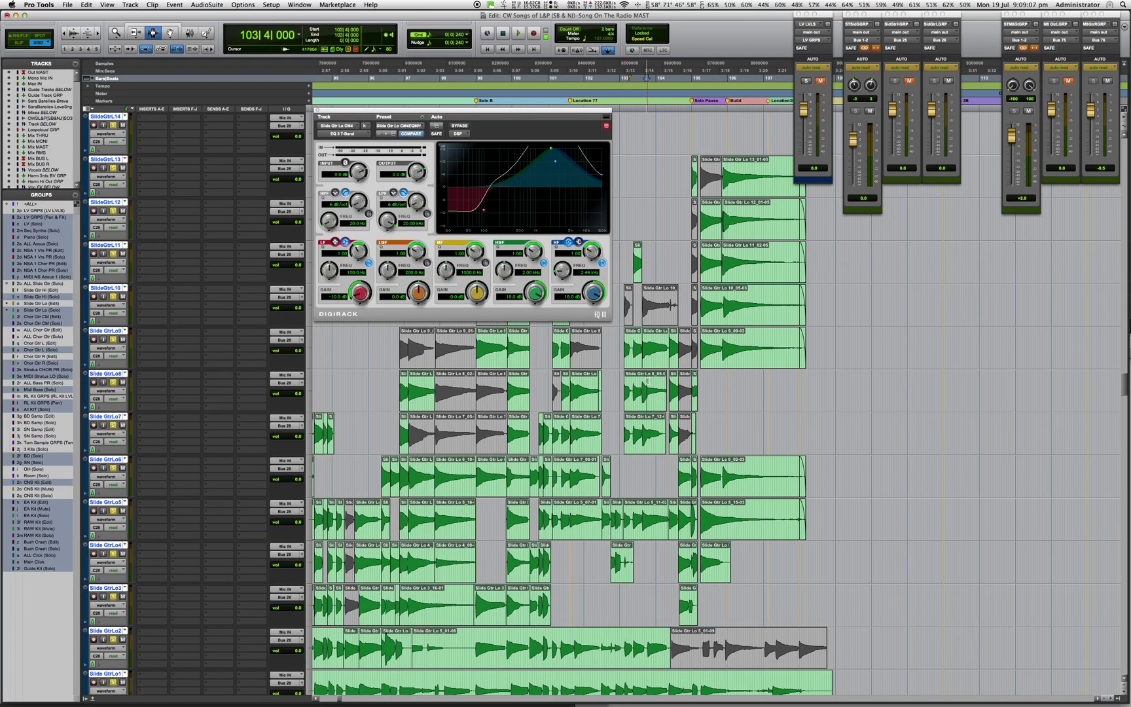
- Bring the Chor Gtr L tracks below the slide guitar tracks into view
left_click(490, 378)
scroll(41, 124, "down", 15)
scroll(38, 123, "down", 15)
left_click(587, 658)
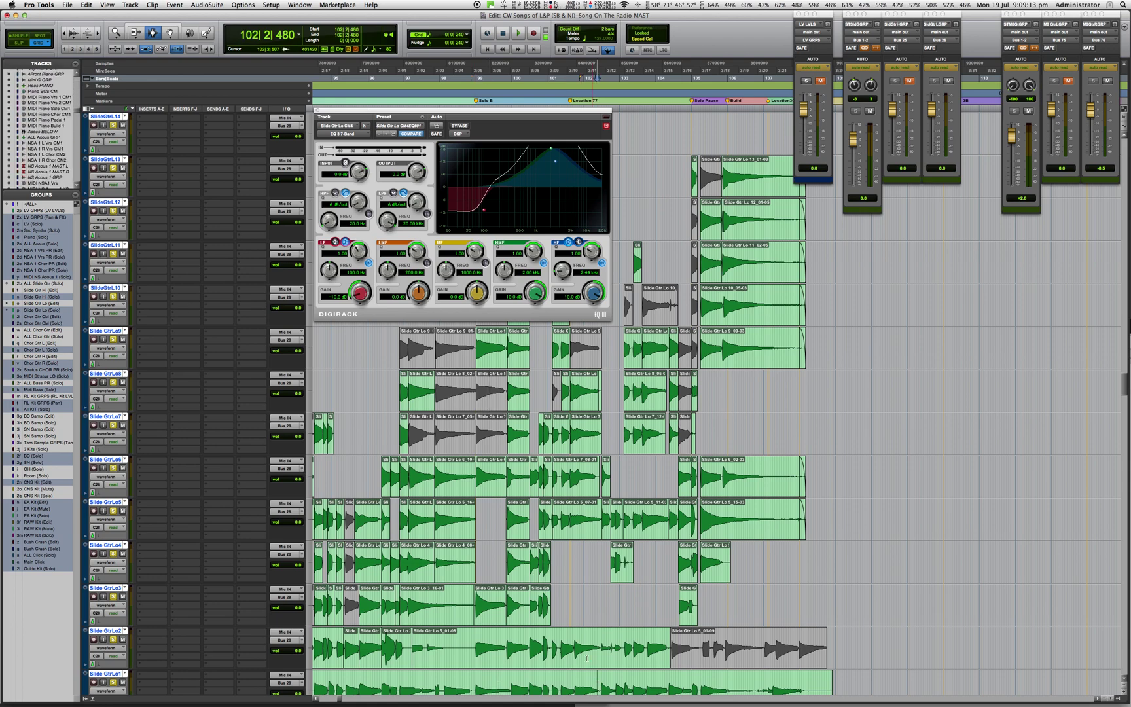
scroll(629, 589, "down", 10)
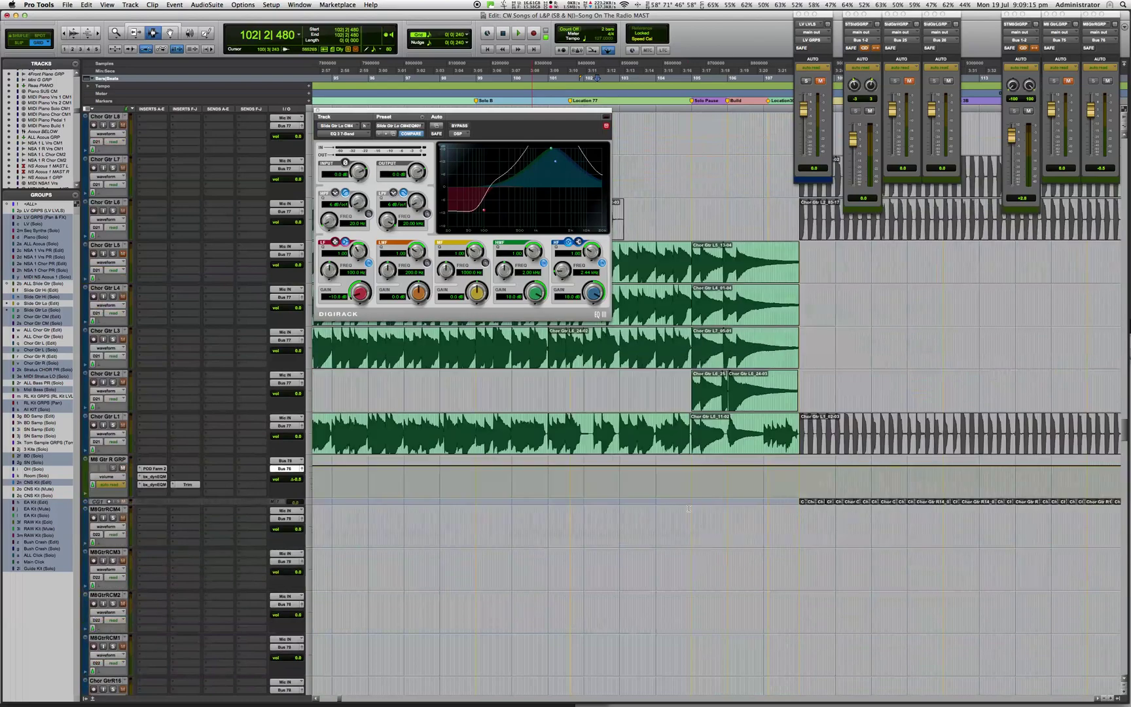
- Select a range on the grouped SCHORHP1 and SCHORLP1 tracks from 108|4|240, and another across the MIDI Stratus tracks from 106|2|240
scroll(689, 508, "down", 15)
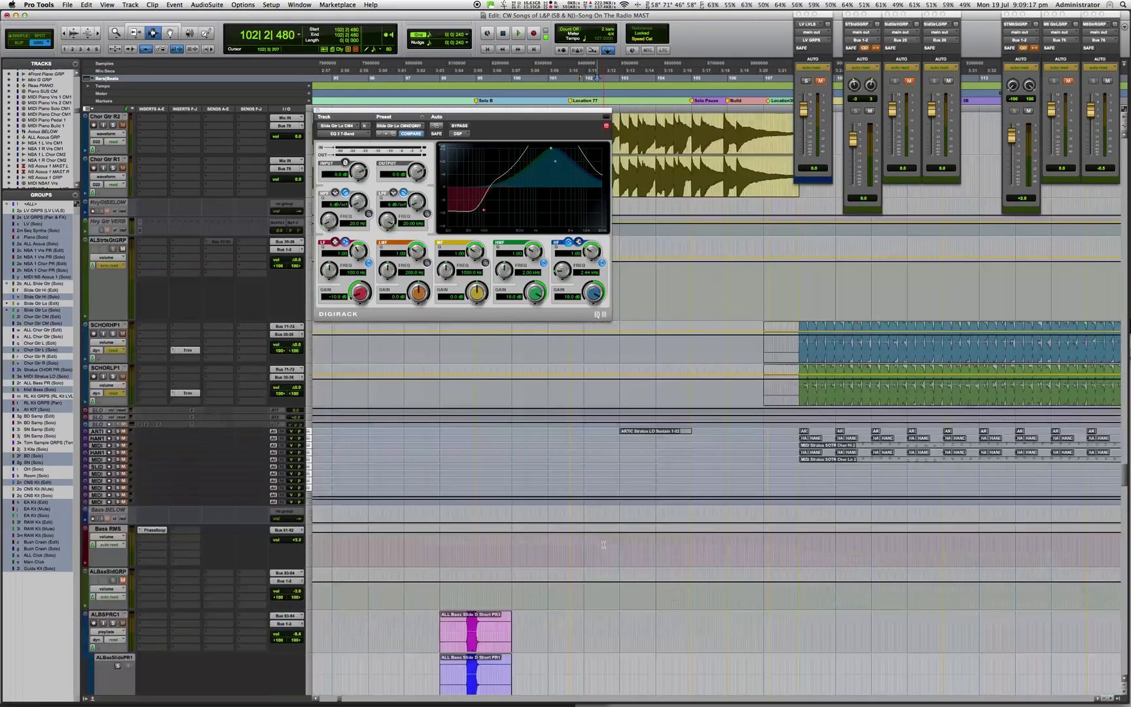
left_click_drag(795, 442, 954, 460)
scroll(815, 459, "right", 5)
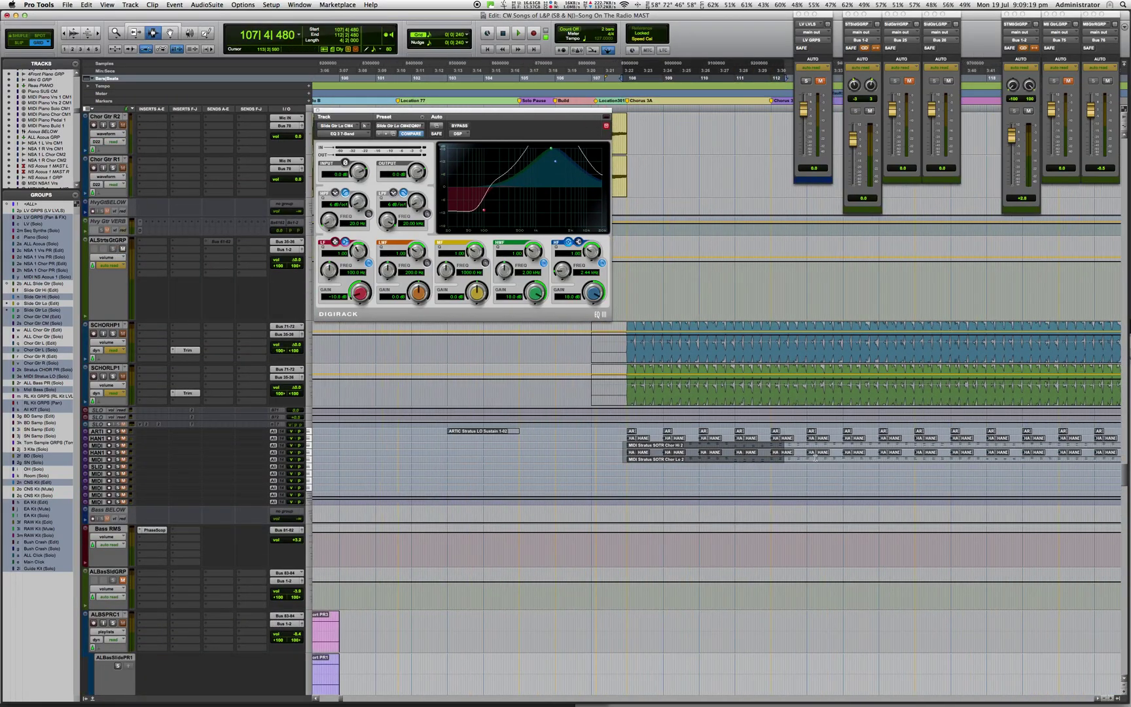
left_click_drag(657, 359, 734, 371)
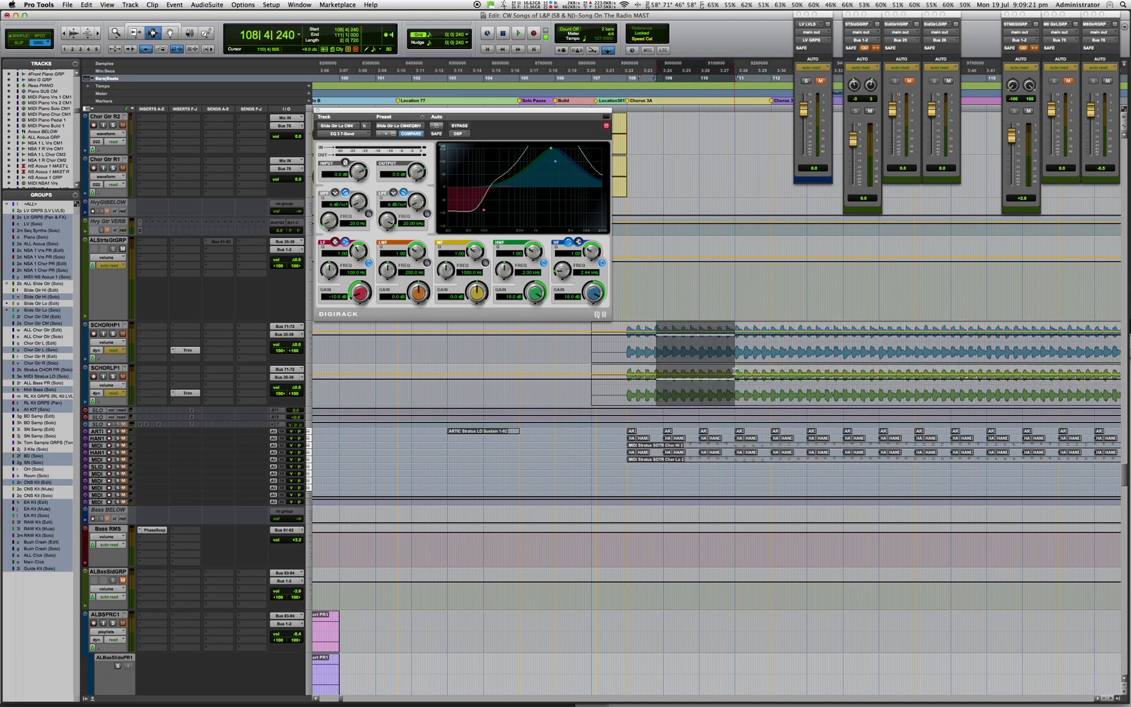
left_click_drag(575, 425, 640, 494)
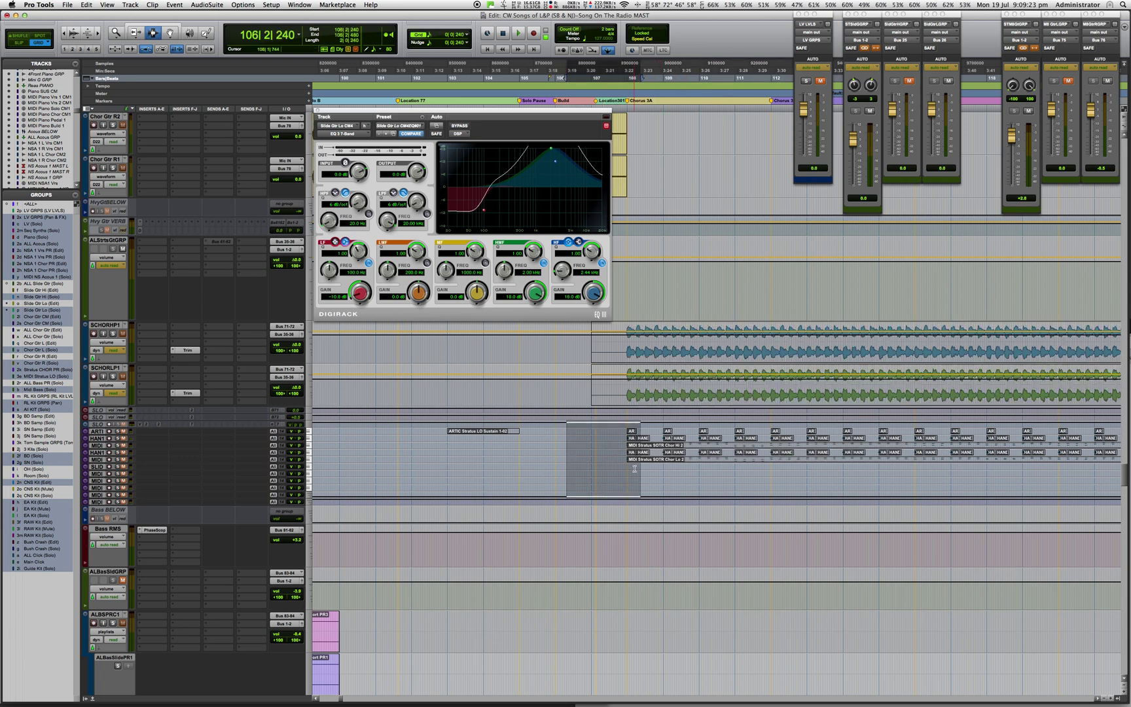
- Enable the ALL edit group and select a whole-song edit range across the tracks starting at 111|3|000
scroll(636, 469, "right", 3)
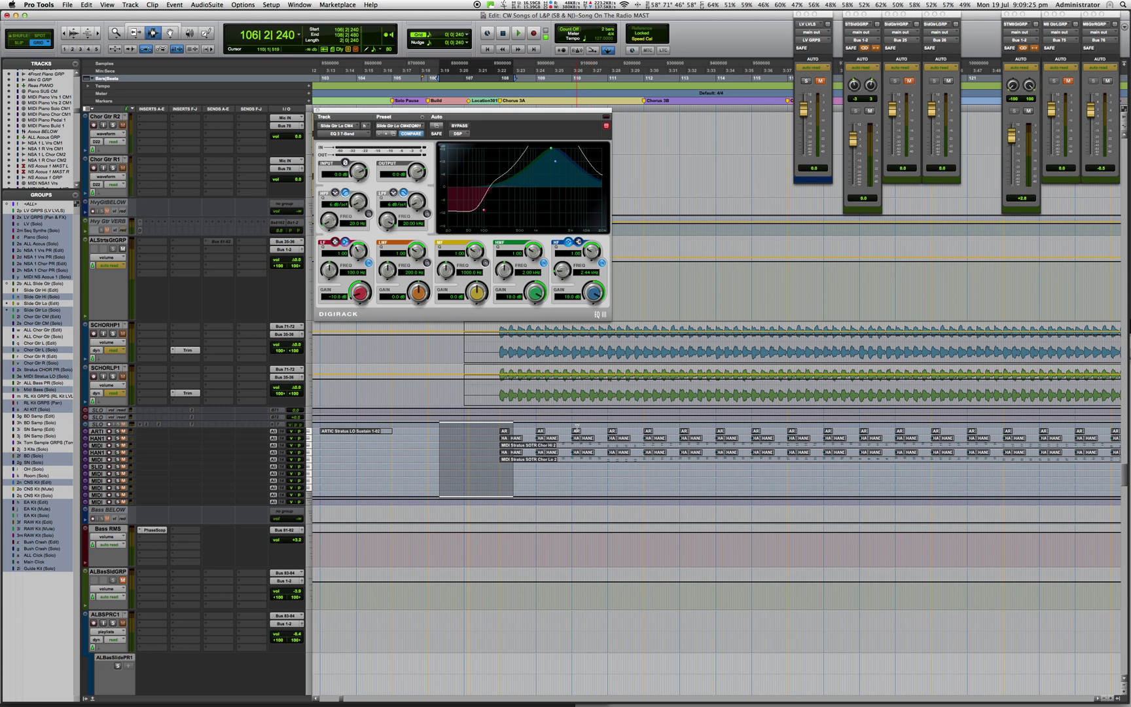
key("super+bracketleft")
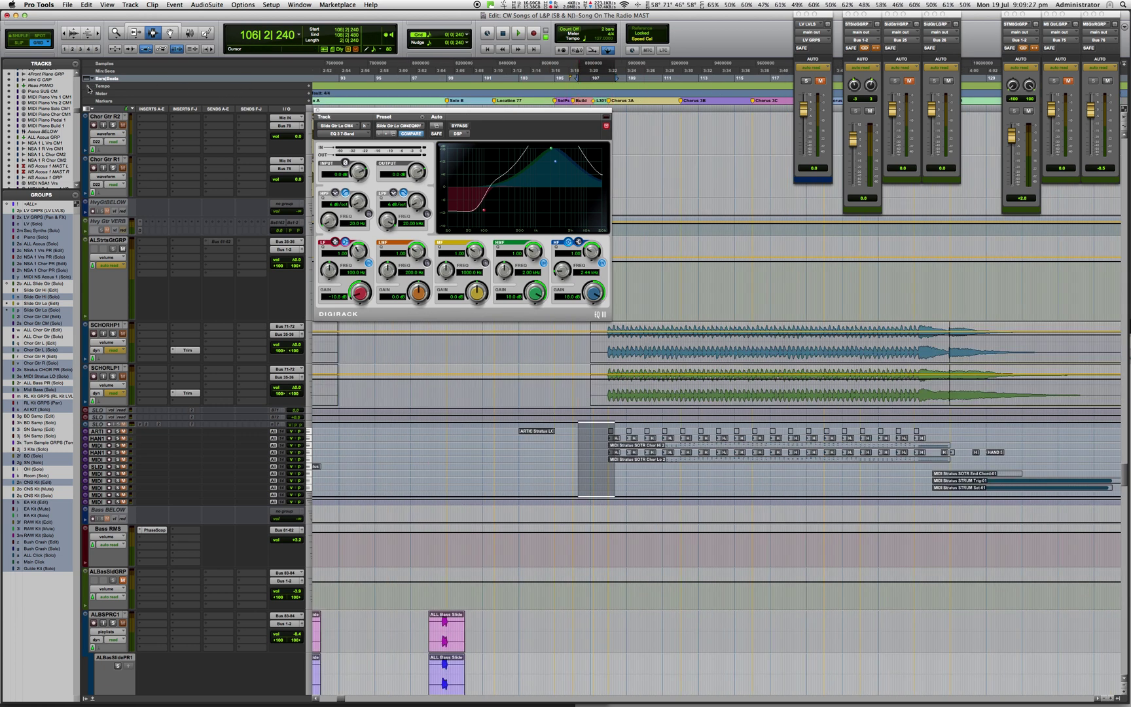
left_click(30, 205)
left_click_drag(672, 325, 859, 349)
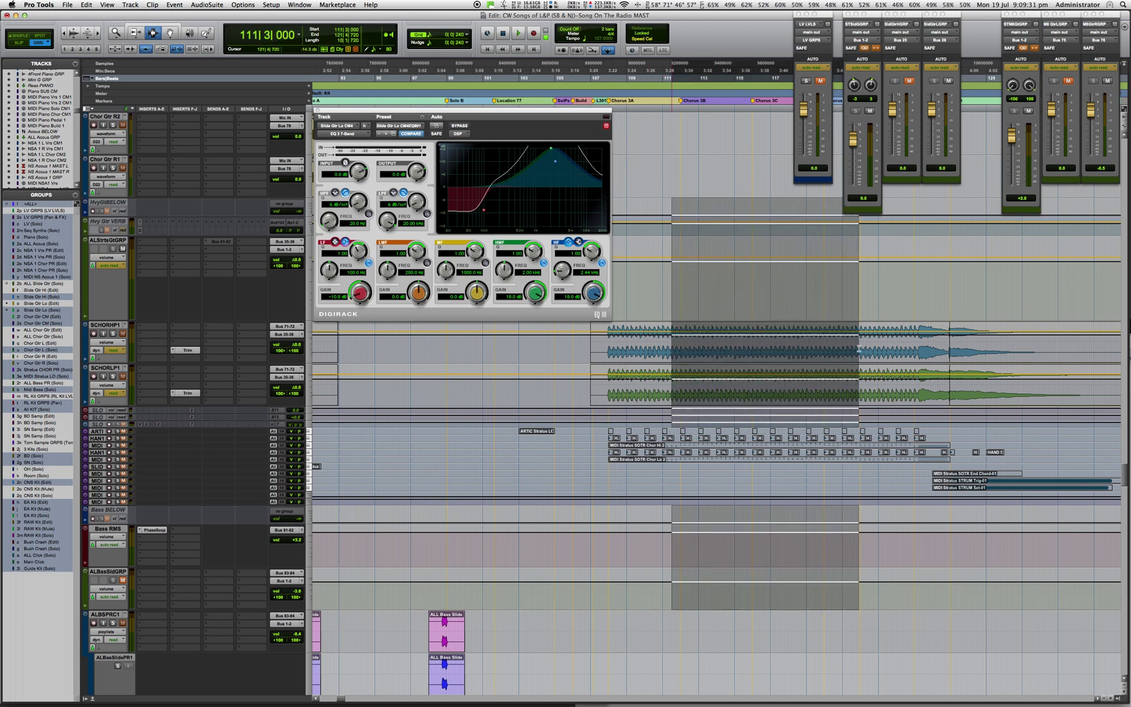
- Extend the selection from 111|3|000 upward to include the ChorGtrLCM and ChrGtrRCM comp tracks
scroll(724, 417, "up", 10)
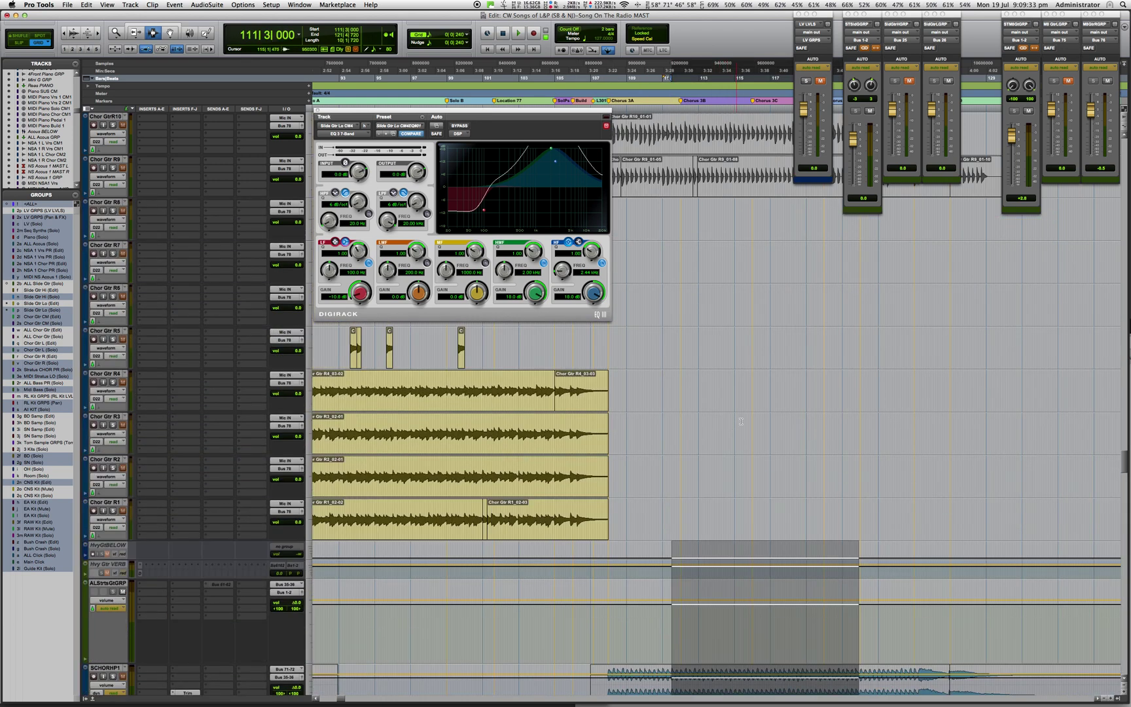
scroll(741, 421, "up", 10)
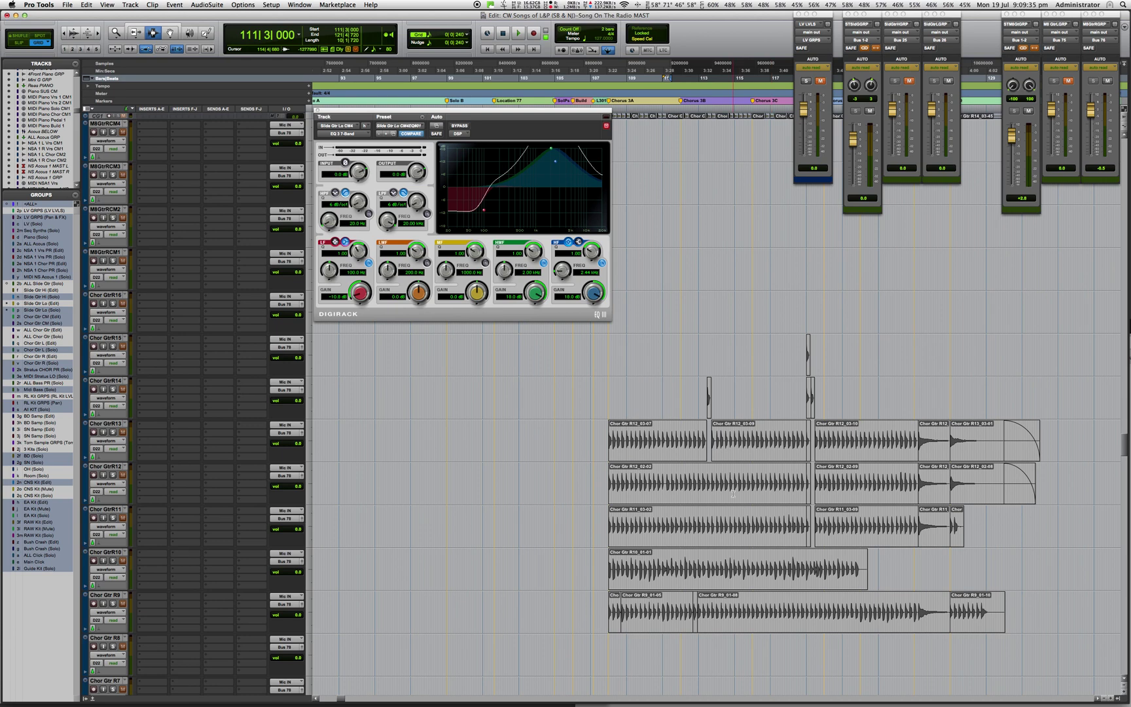
scroll(734, 495, "up", 15)
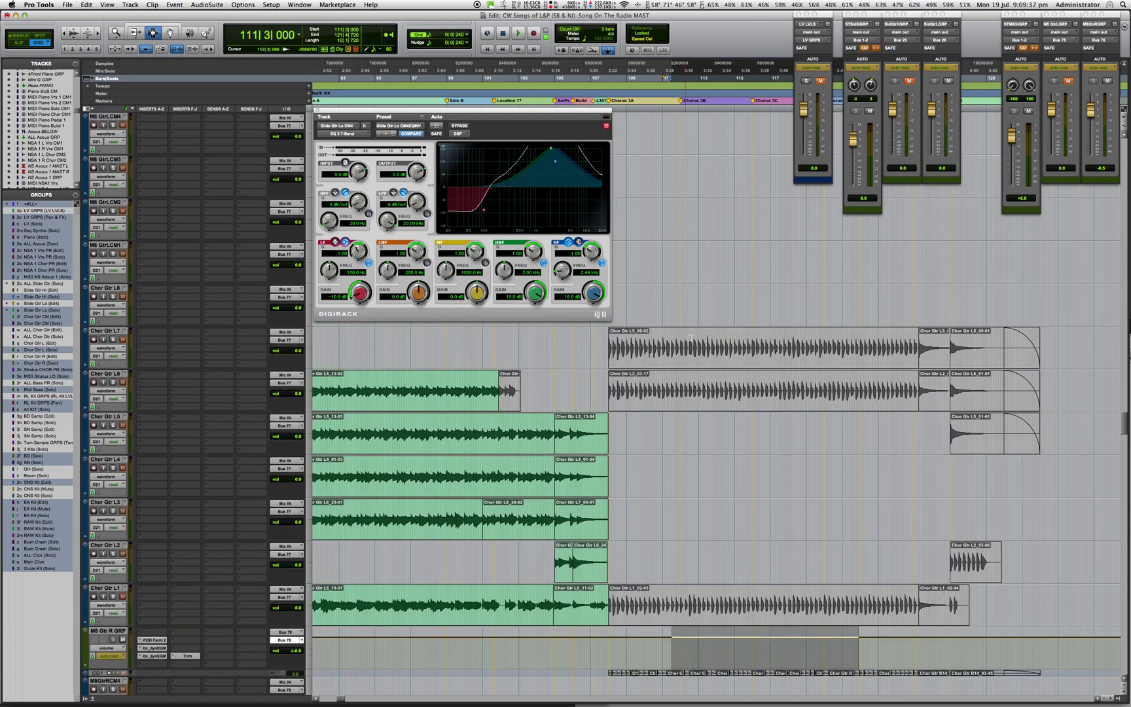
scroll(718, 402, "up", 8)
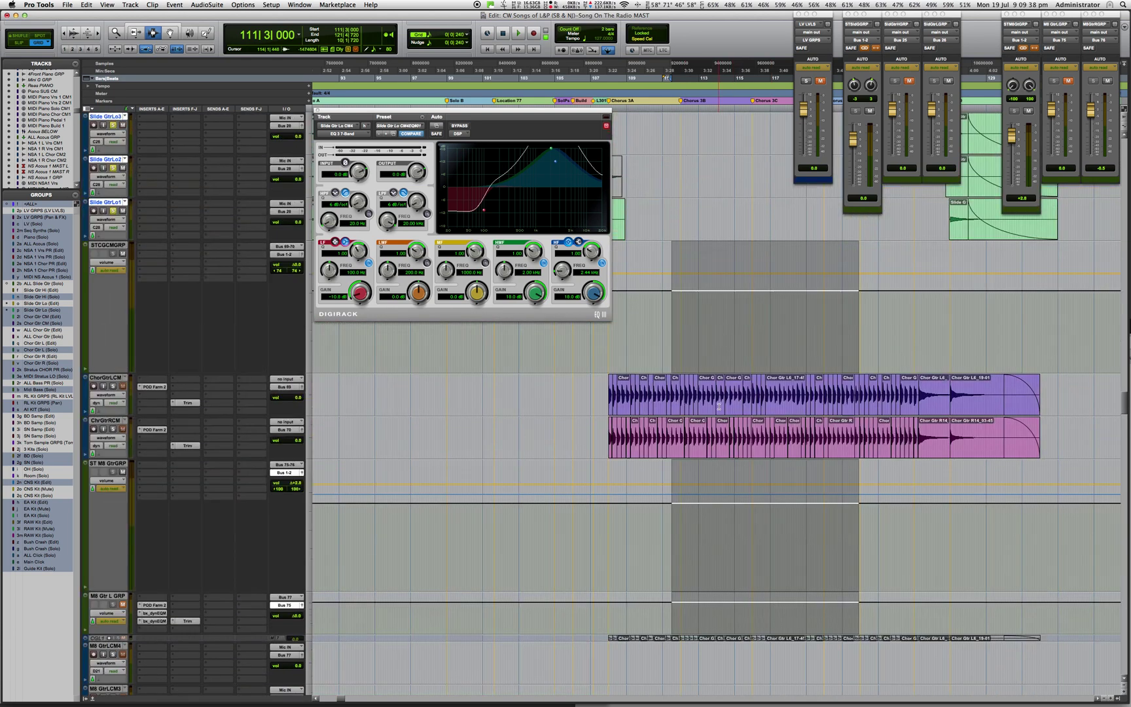
left_click(672, 397, "shift")
left_click(687, 437, "shift")
- Switch to Notes to check the individual automation and plugins topic, and return to the Pro Tools edit window
scroll(686, 434, "up", 7)
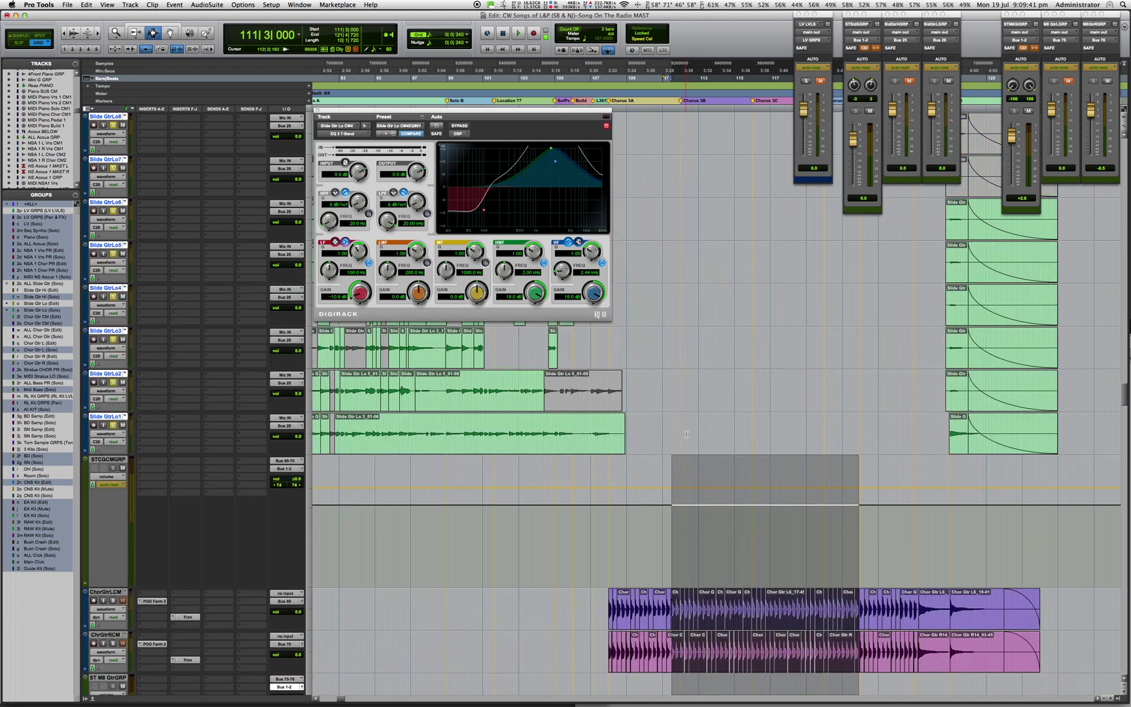
scroll(686, 434, "up", 6)
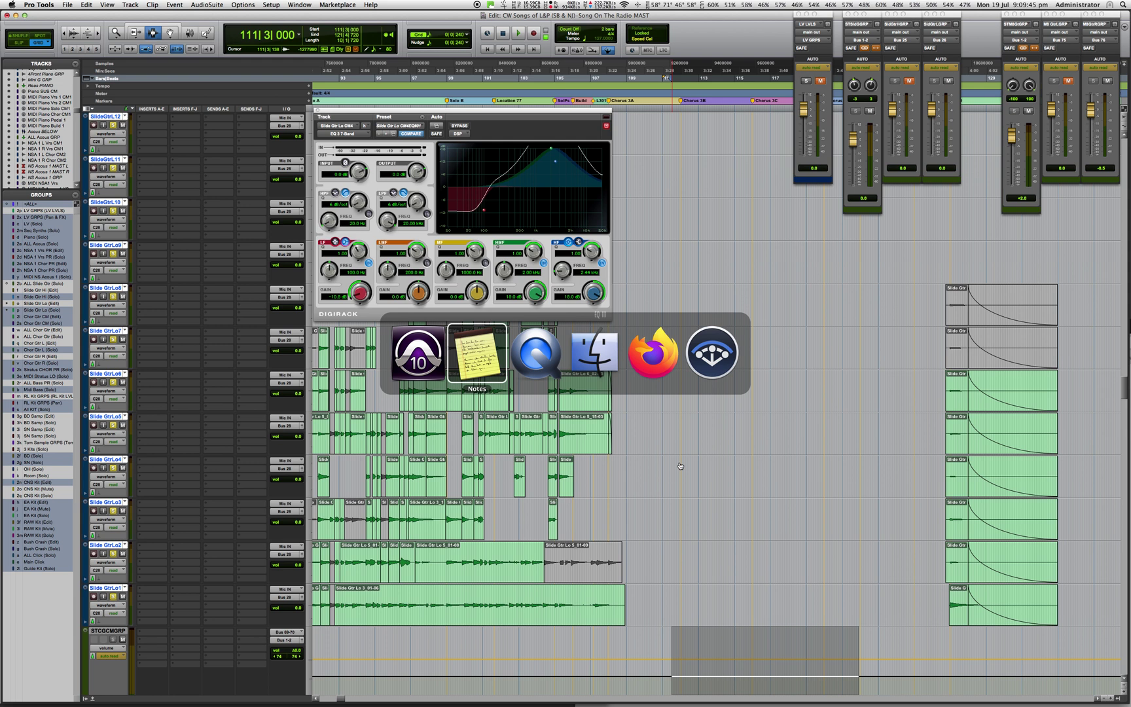
key("super+Tab")
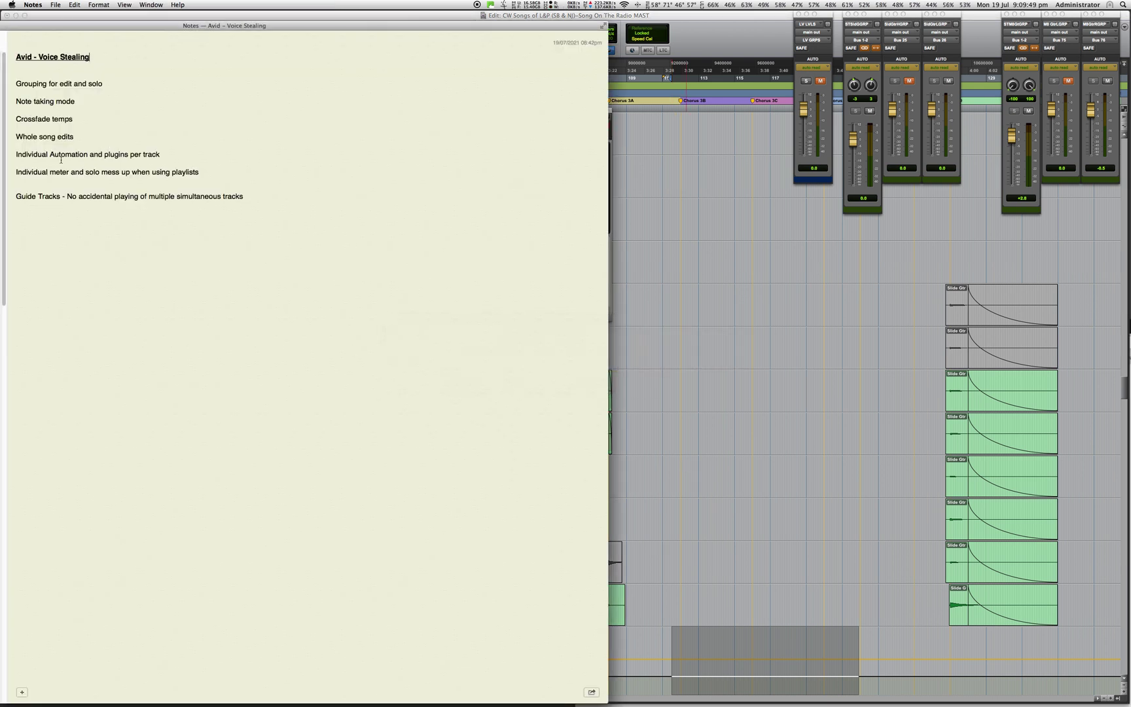
left_click(704, 370)
- Place the edit cursor at 105|2|240 on SlideGtrL10 and switch that track's view to volume
scroll(589, 419, "up", 2)
scroll(455, 424, "up", 4)
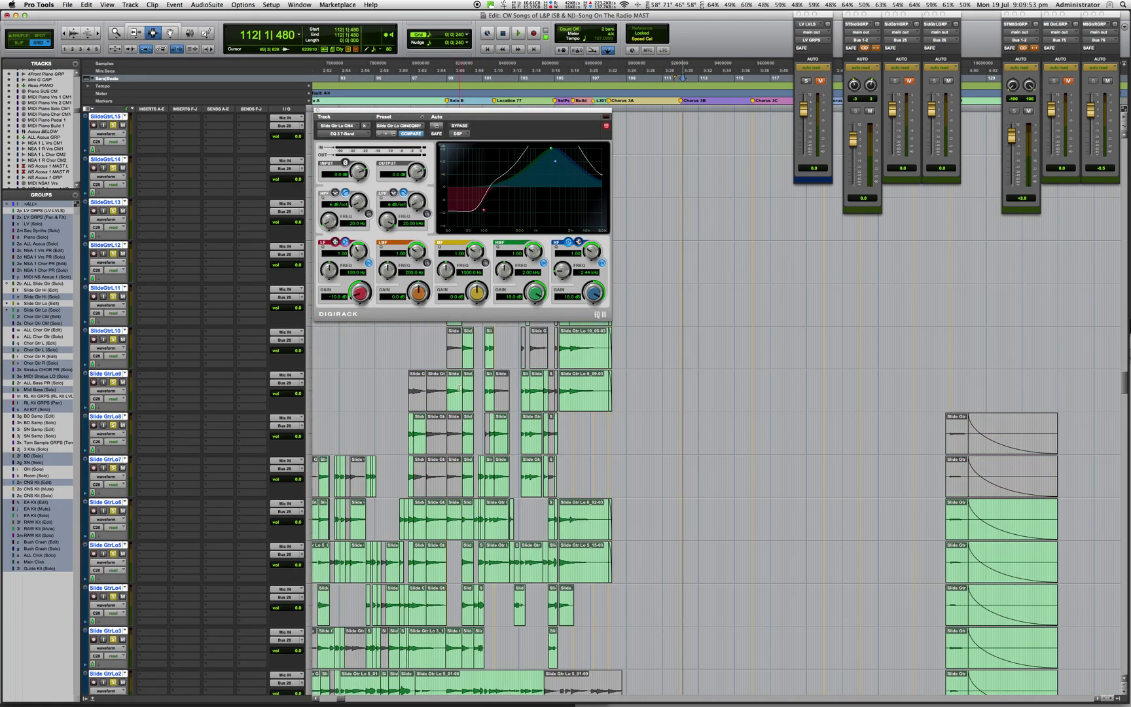
left_click(462, 379)
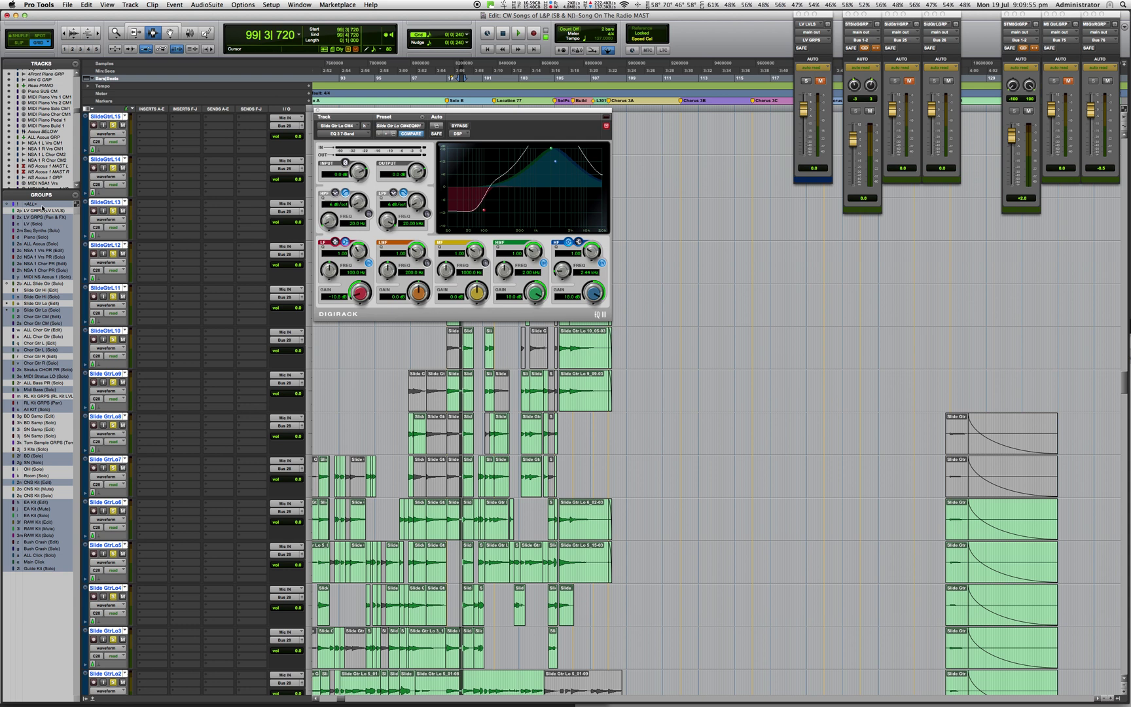
left_click(562, 349)
key("ctrl+minus")
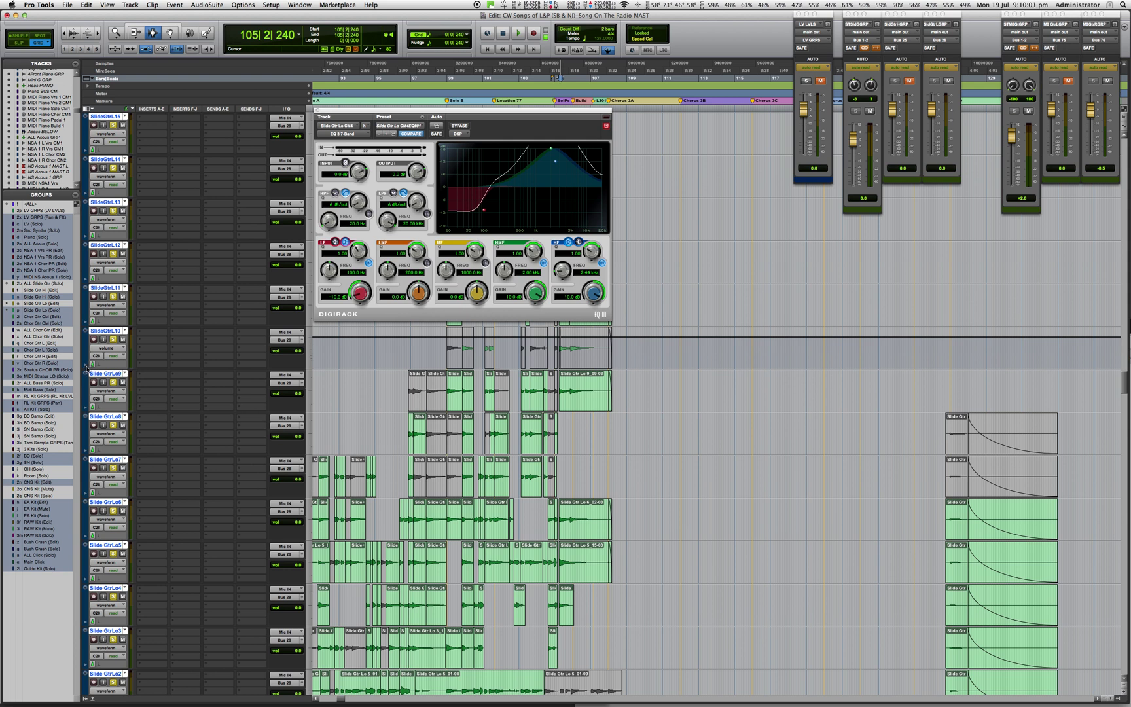
- Show an automation lane under SlideGtrL10, set it to mute and write a mute change just before its first clip near bar 99
left_click(86, 368)
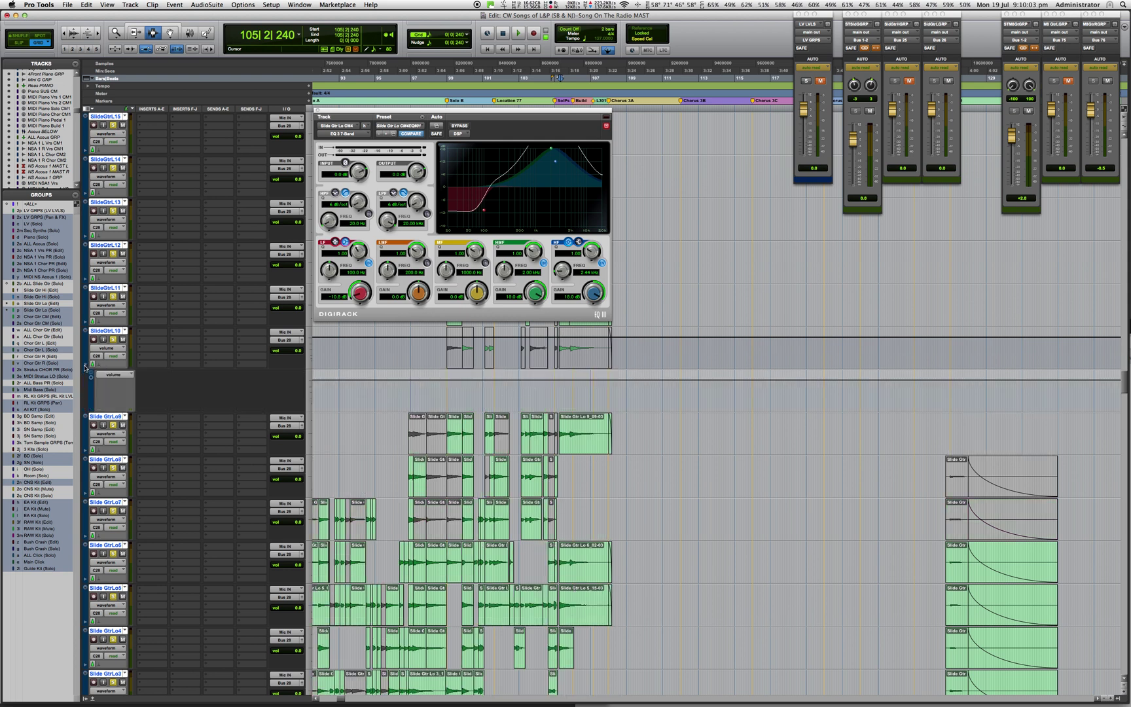
left_click(104, 375)
left_click(128, 389)
left_click(445, 376)
left_click(445, 419)
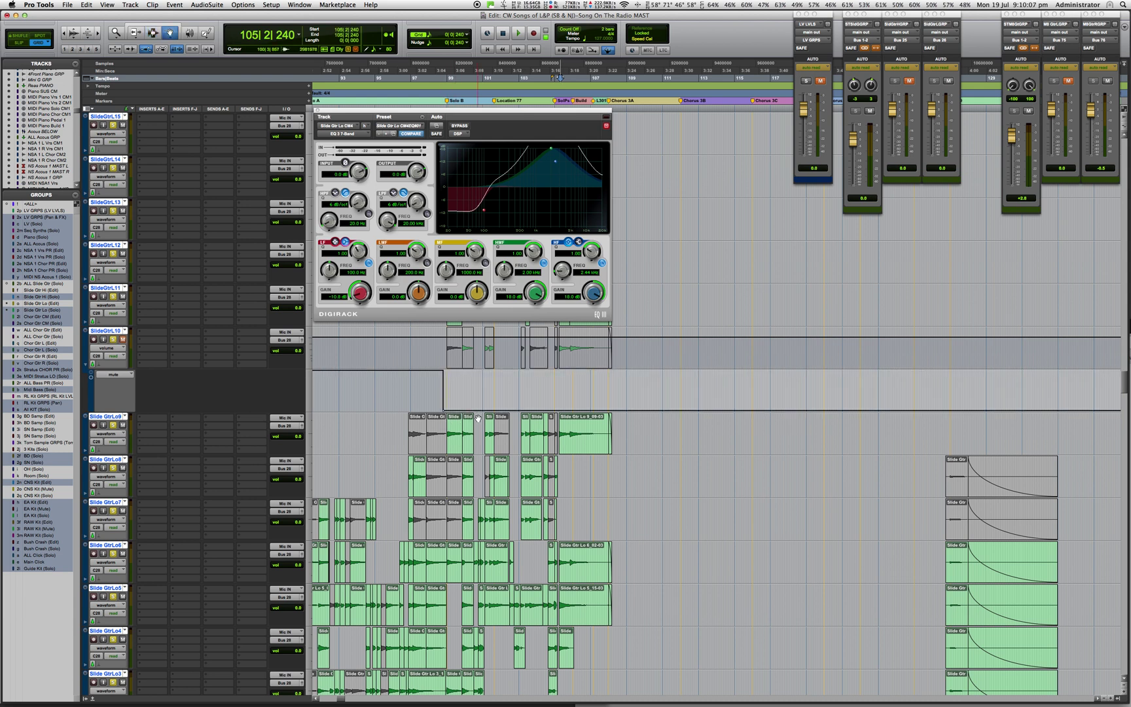
- Play the slide guitar solo briefly from 97|2|240
left_click(419, 391)
key("space")
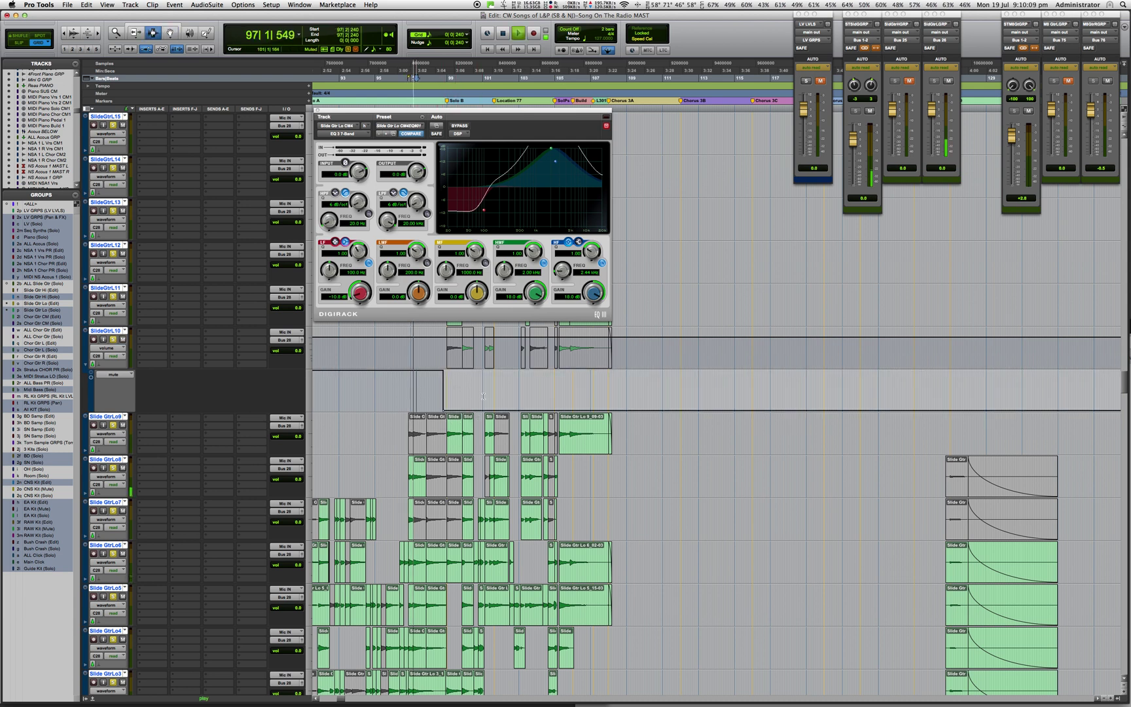
key("space")
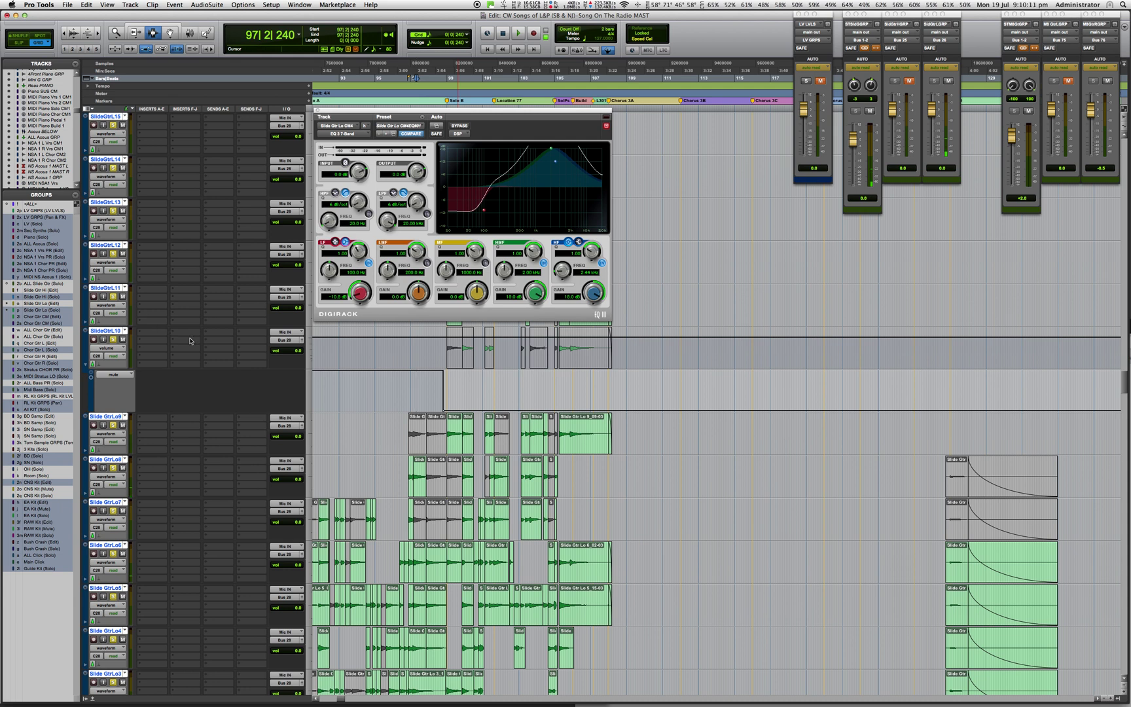
- Check the individual meter and solo topic in Notes, and play the solo in Pro Tools from bar 99 to watch each track's meter
key("super+Tab")
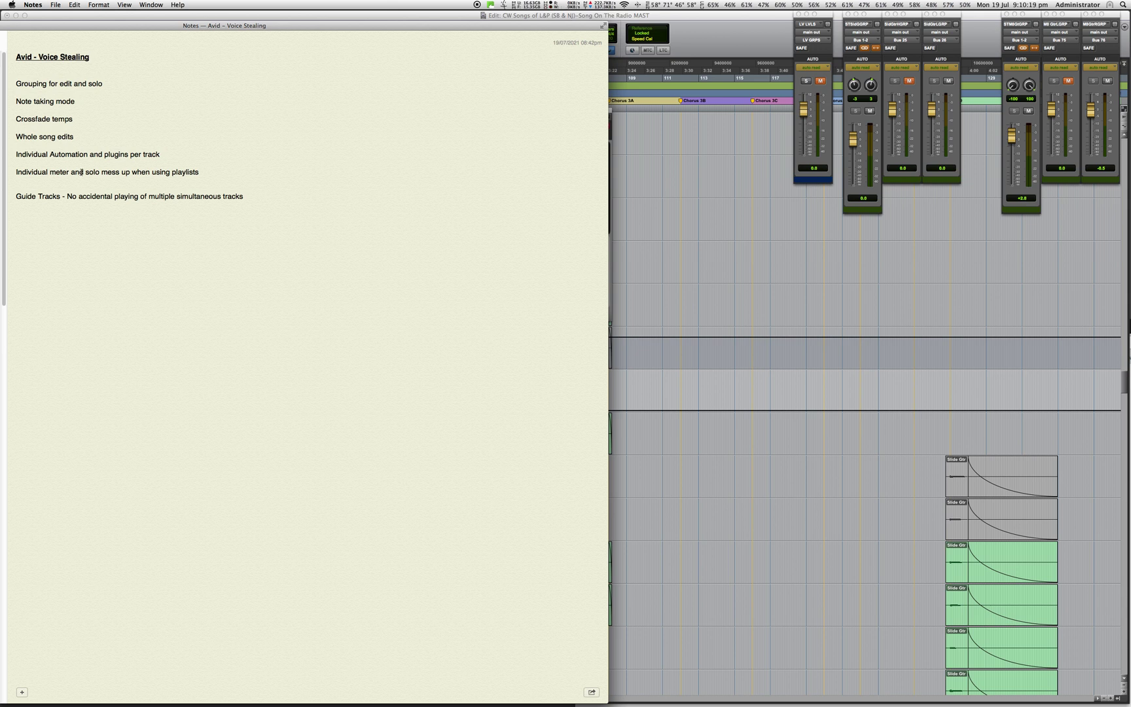
left_click(633, 532)
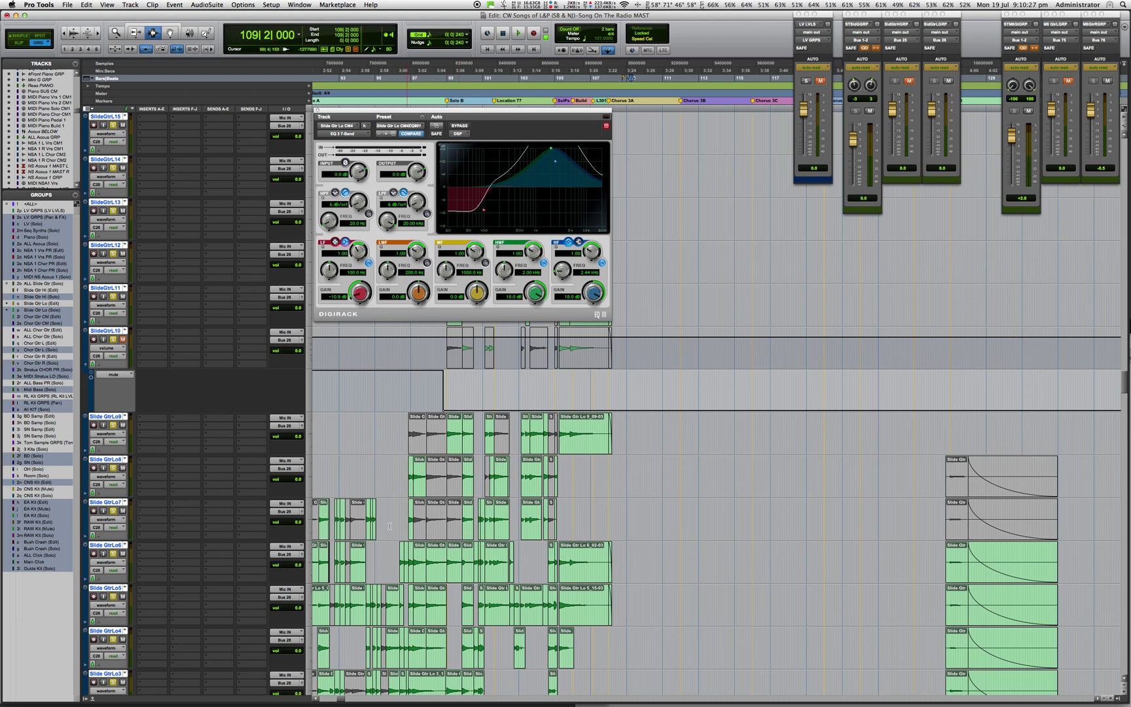
left_click(459, 474)
key("space")
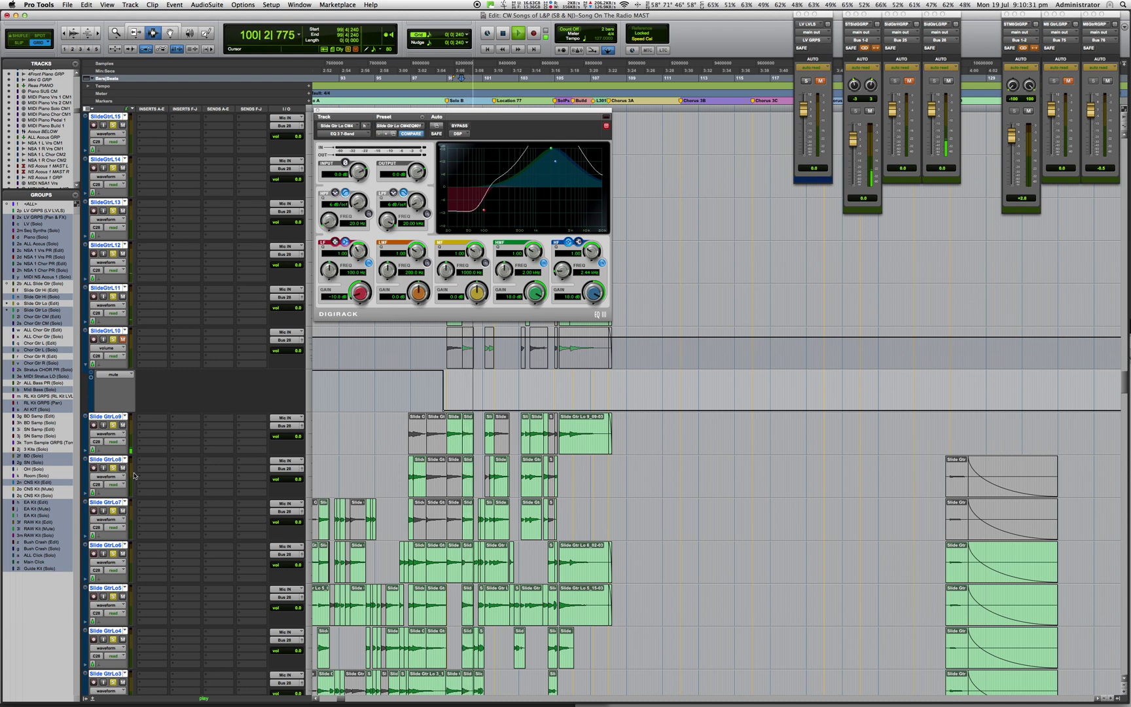
key("space")
- Check the guide tracks topic in Notes, and return to Pro Tools to show the full-length guide tracks
key("super+Tab")
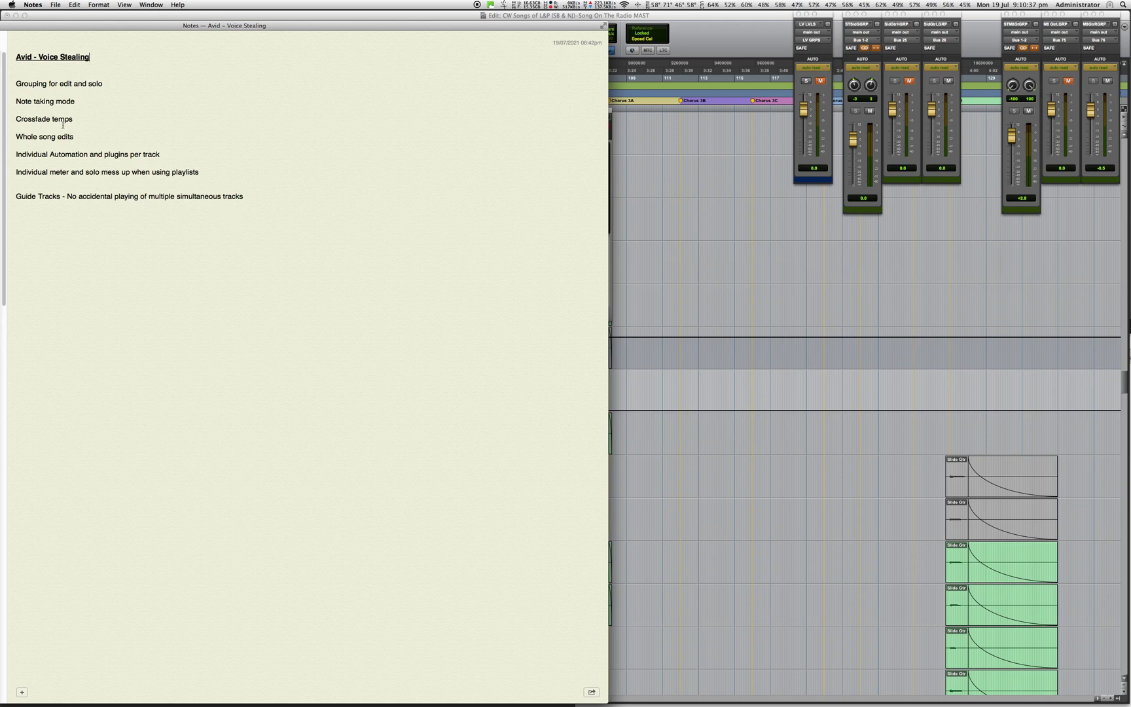
key("super+Tab")
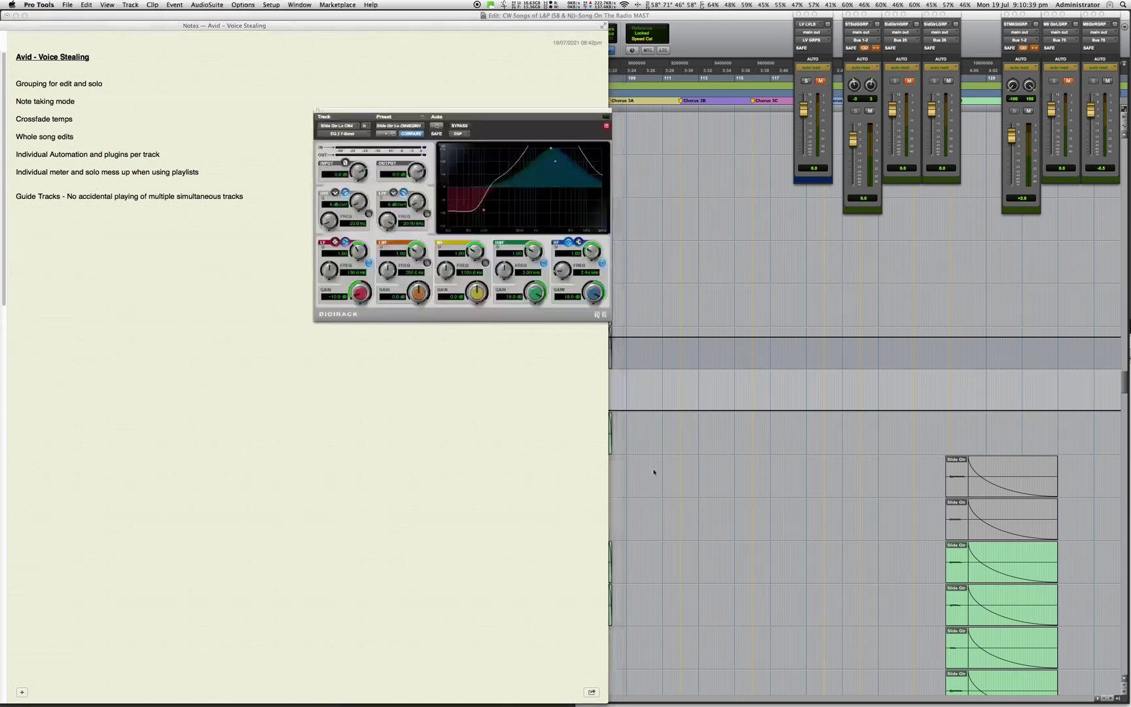
left_click(653, 467)
scroll(653, 467, "down", 10)
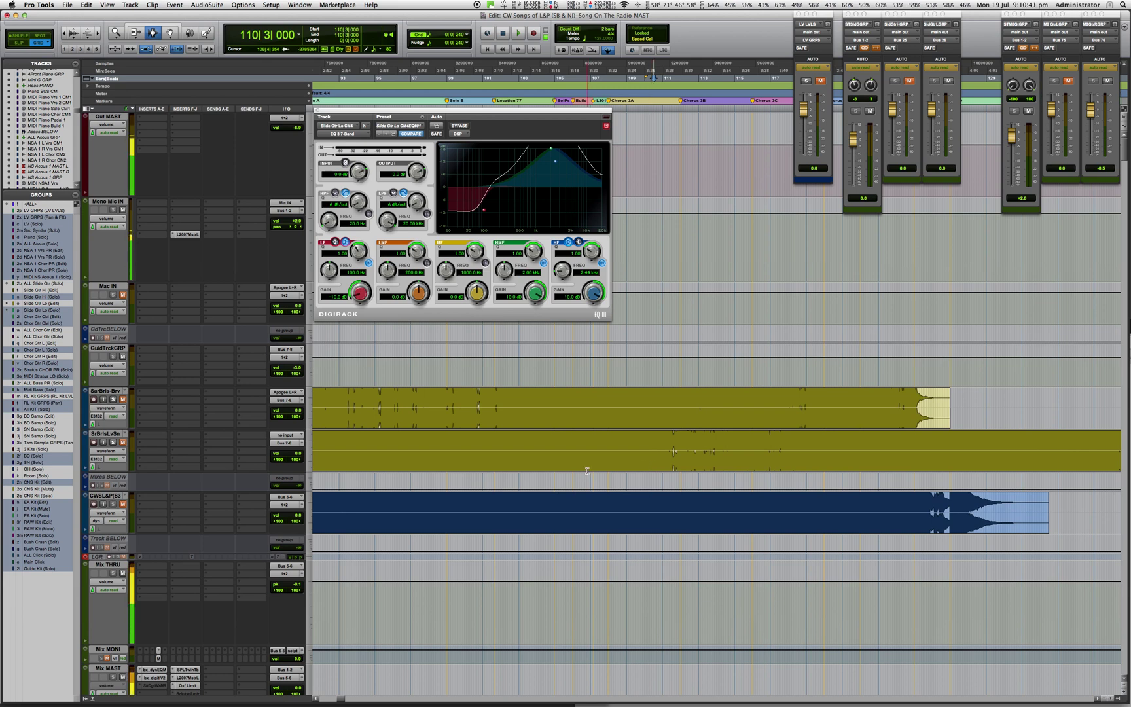
scroll(588, 470, "down", 6)
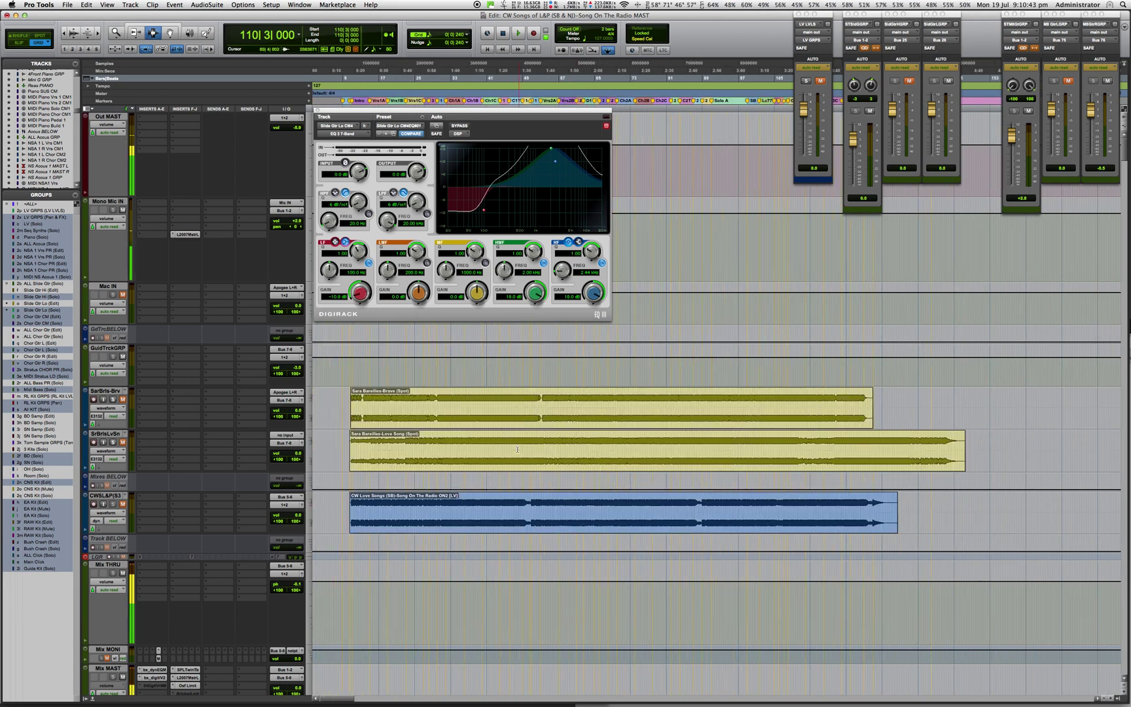
- Place the edit cursor at 10|4|074 at the start of the guide clips, solo the Brave guide track and play it
left_click(351, 399)
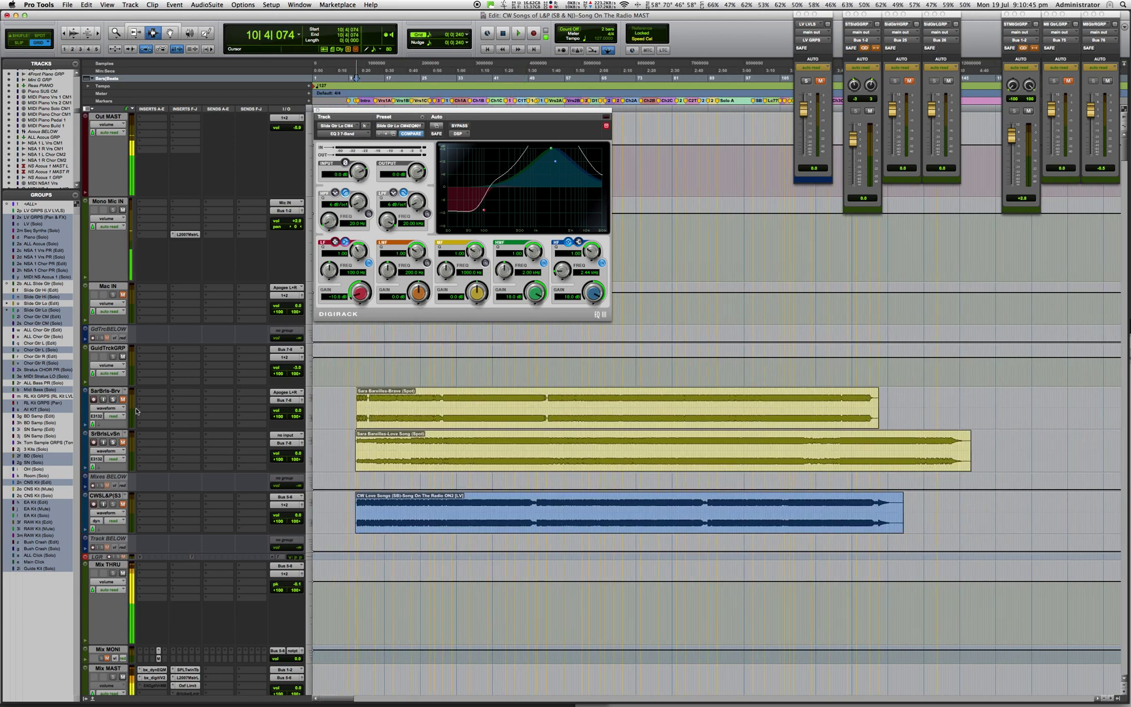
key("space")
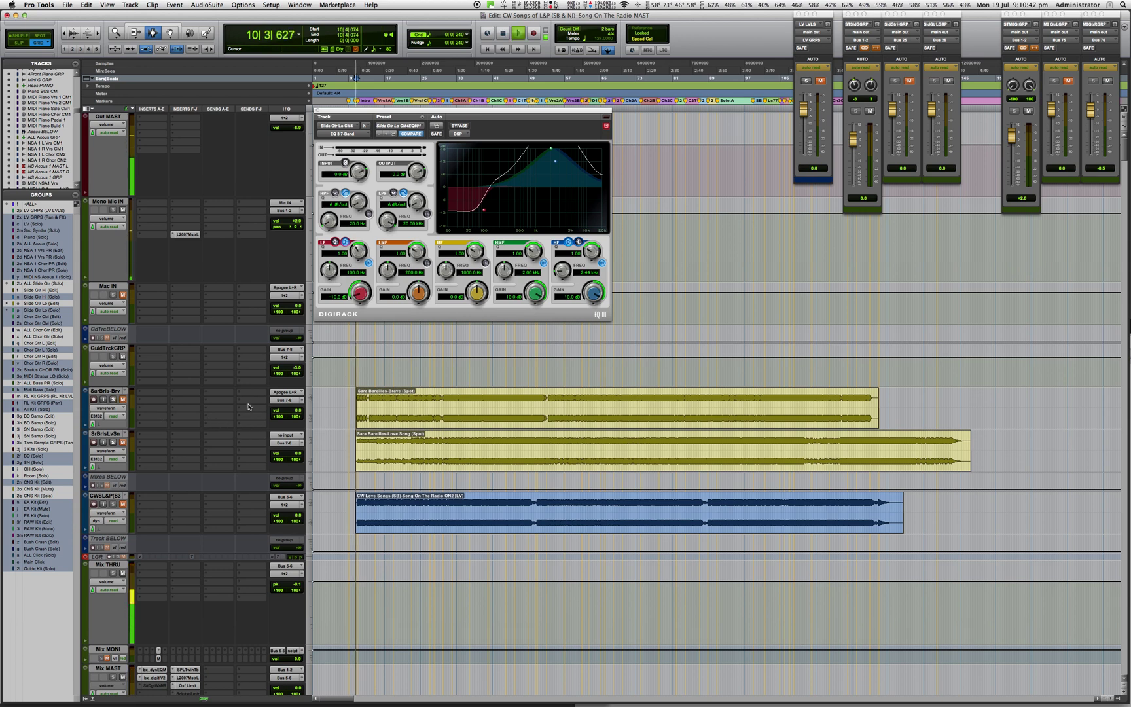
left_click(113, 400)
key("space")
key("space")
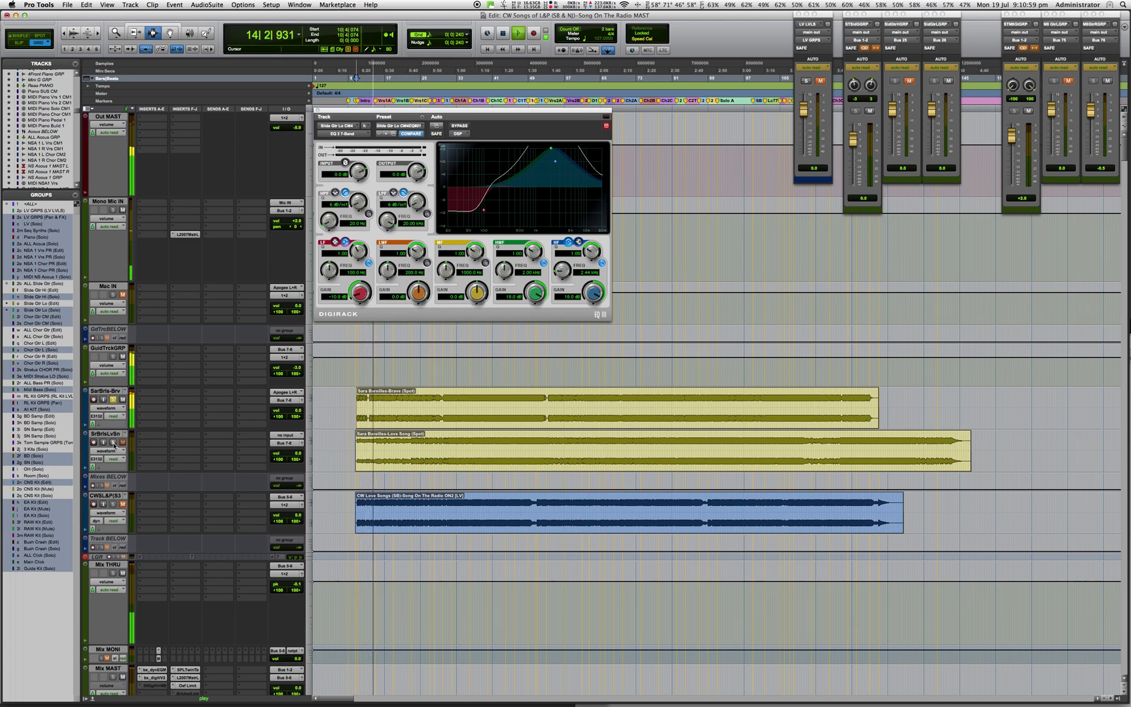
- Switch the solo back and forth between the Love Song and Brave guide tracks while playing from 10|4|074
left_click(114, 443)
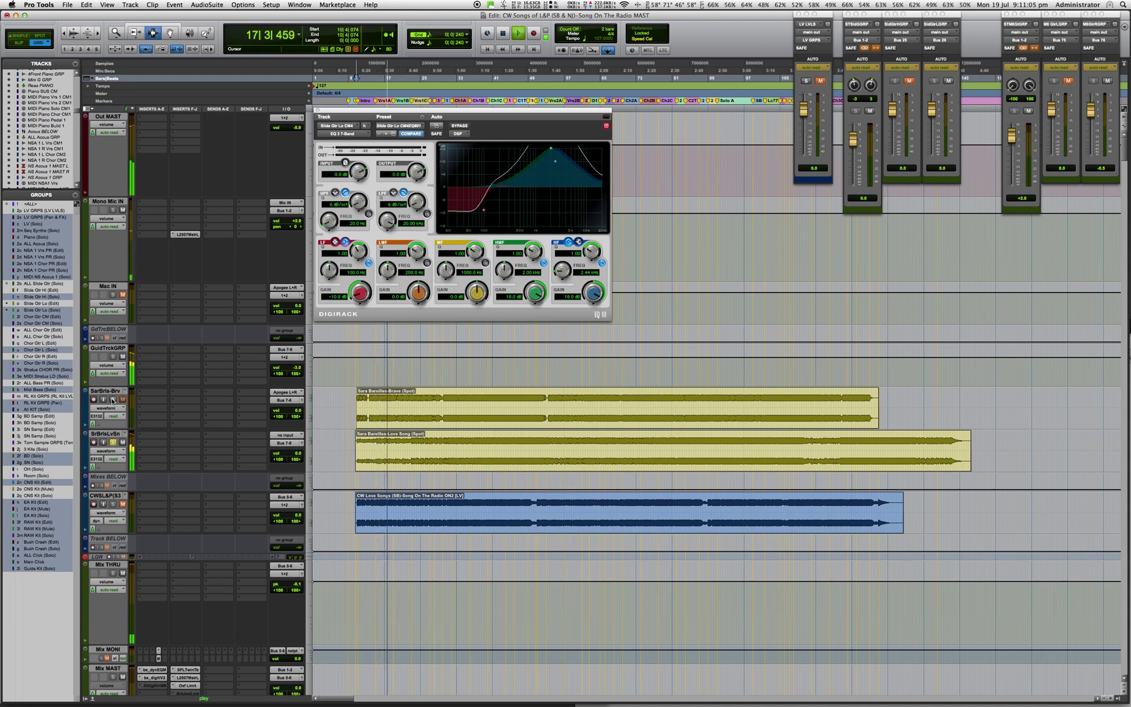
key("space")
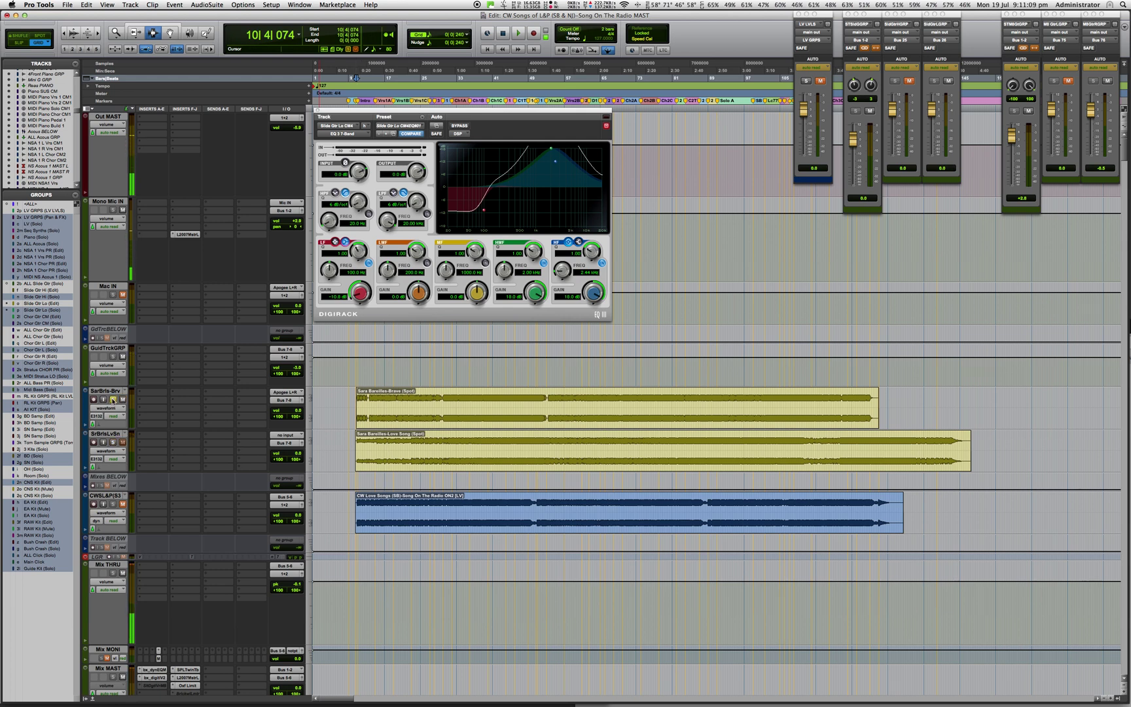
key("space")
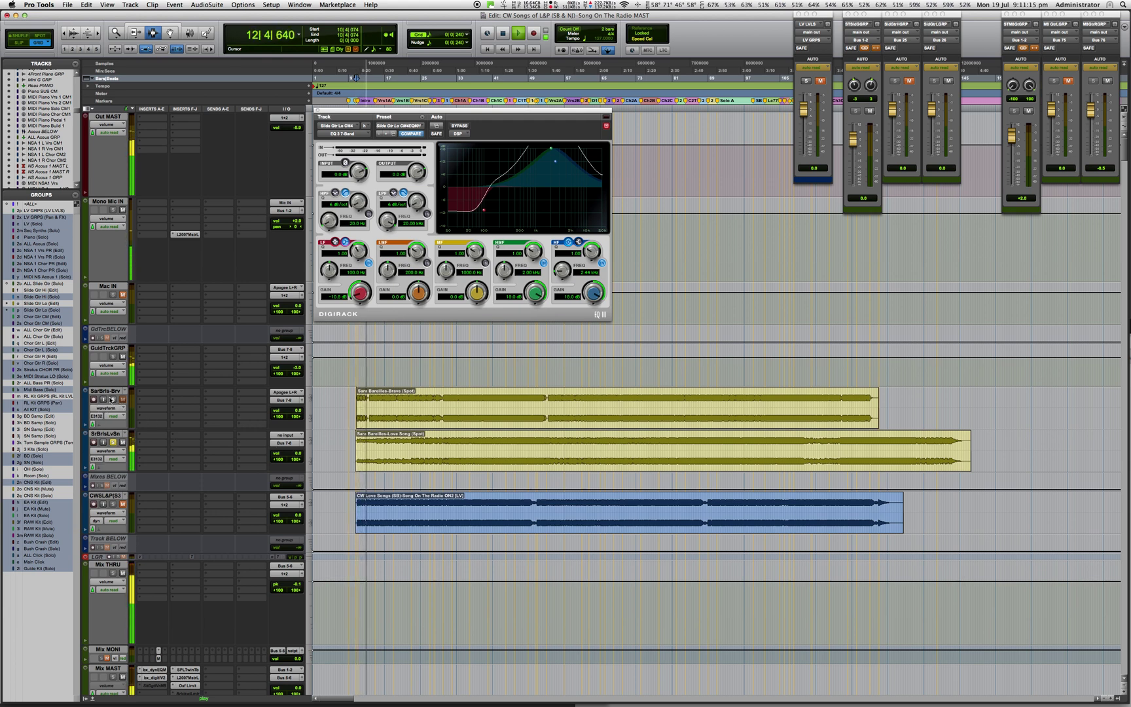
left_click(113, 400)
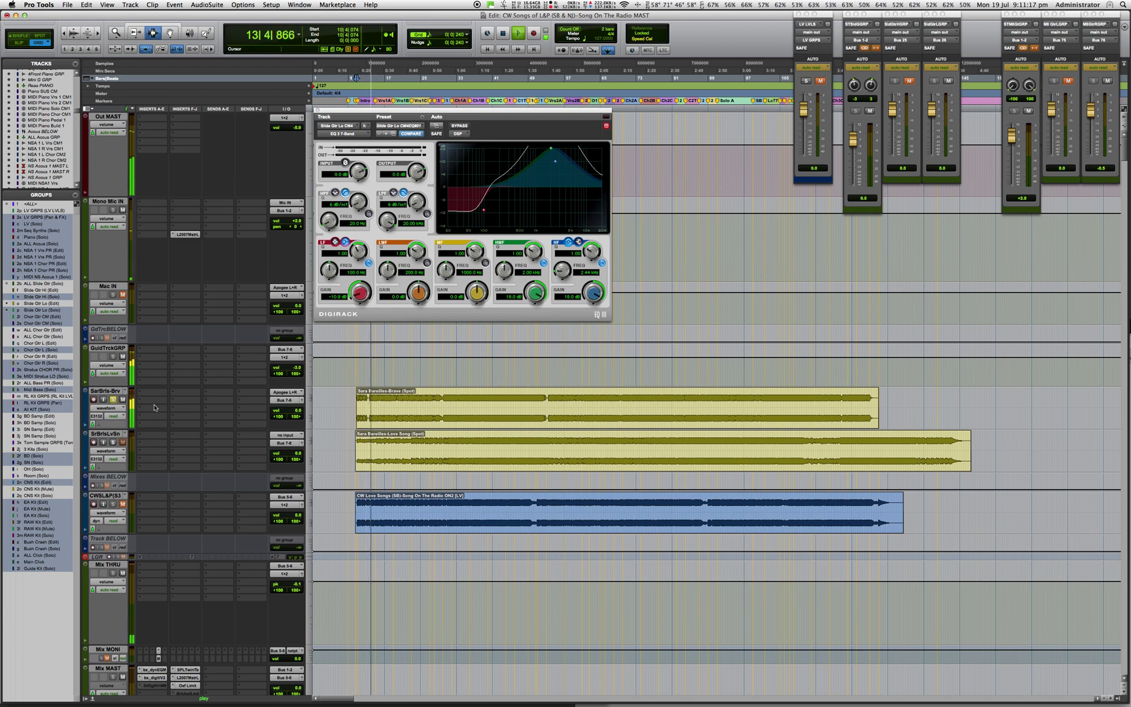
- Alternate the solo once more between the Love Song and Brave guide tracks during playback, and stop the playback
left_click(113, 442)
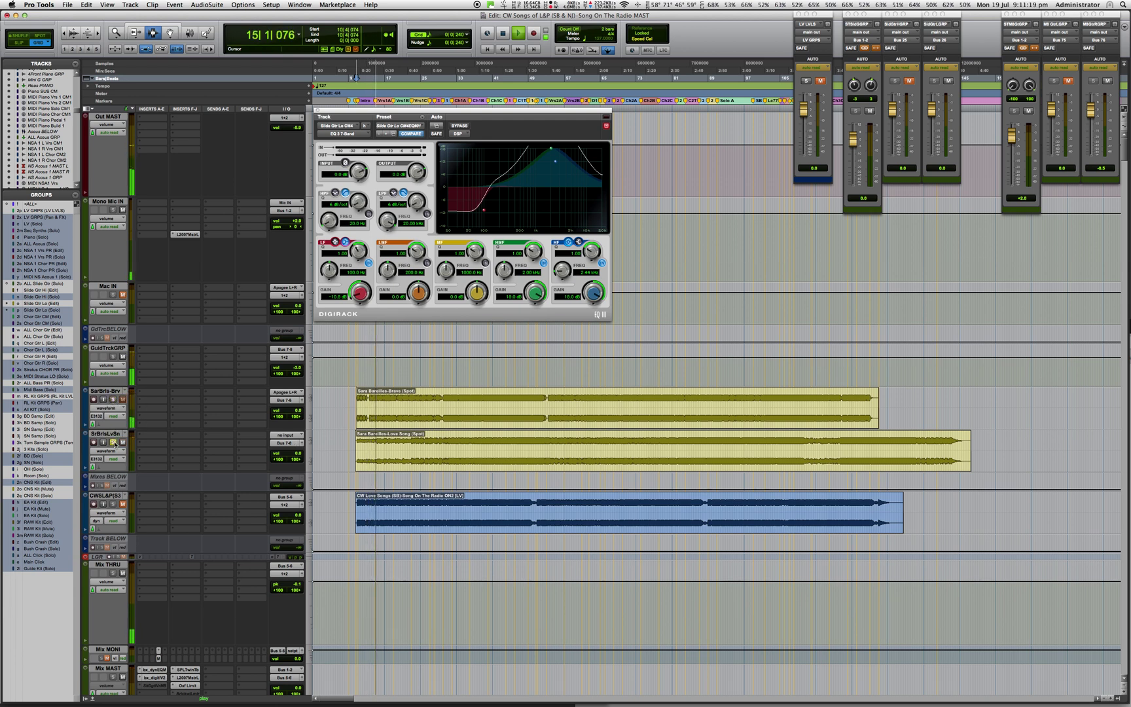
left_click(112, 399)
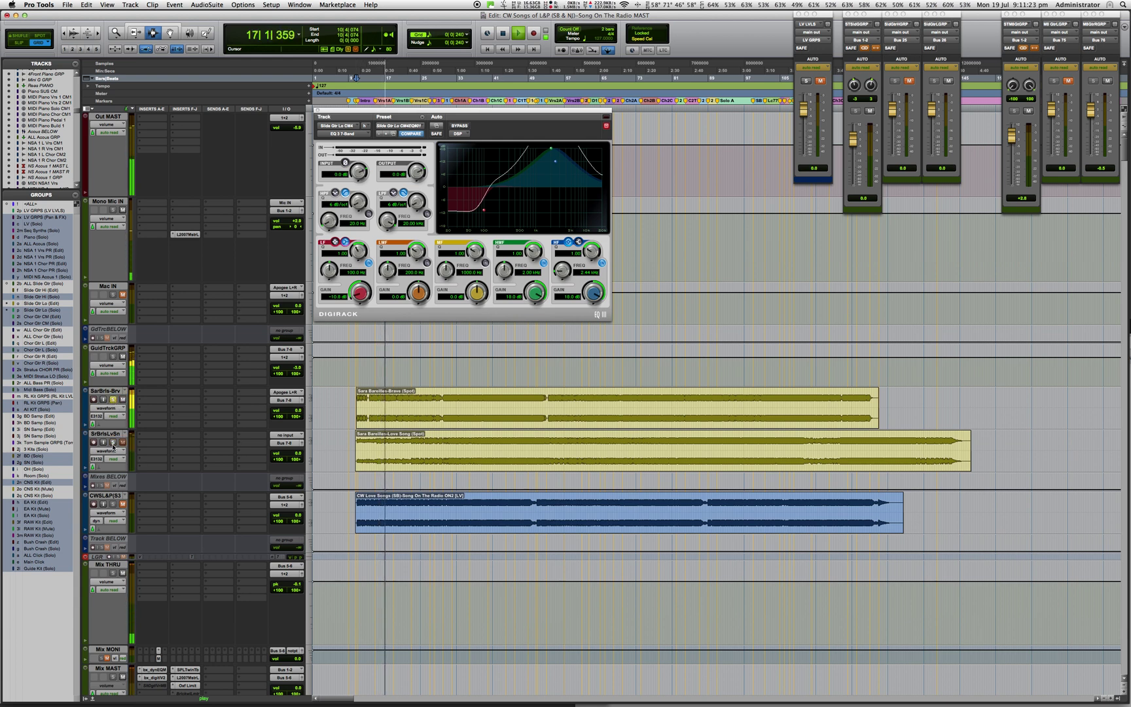
left_click(113, 443)
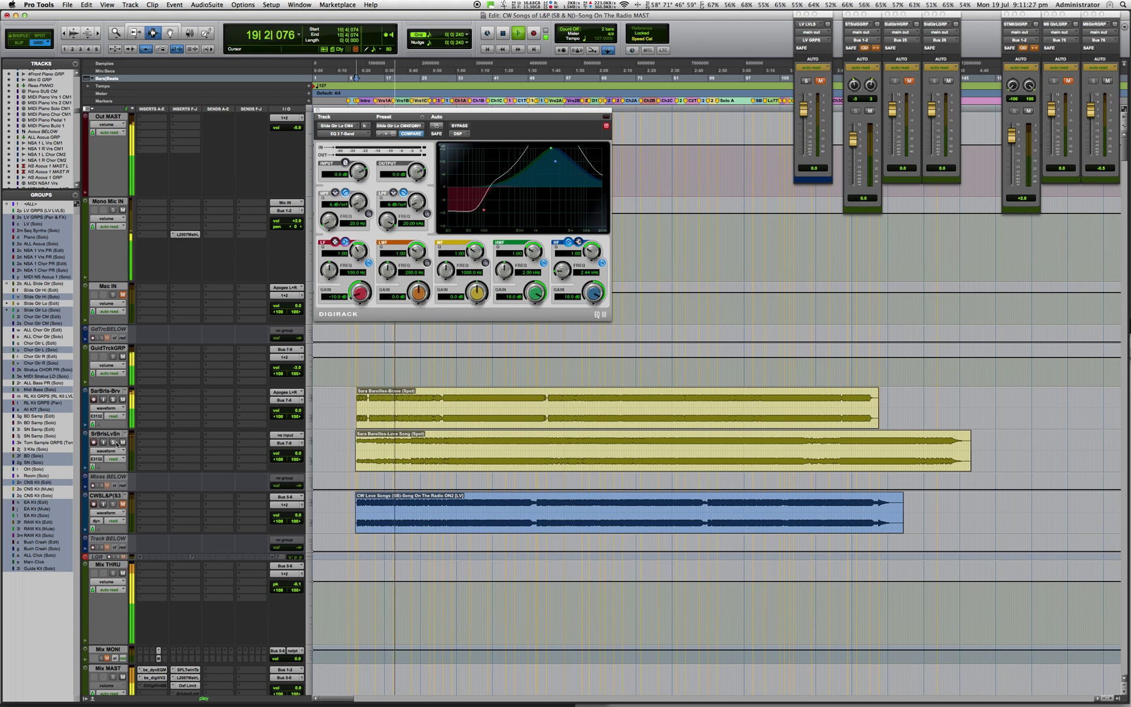
key("space")
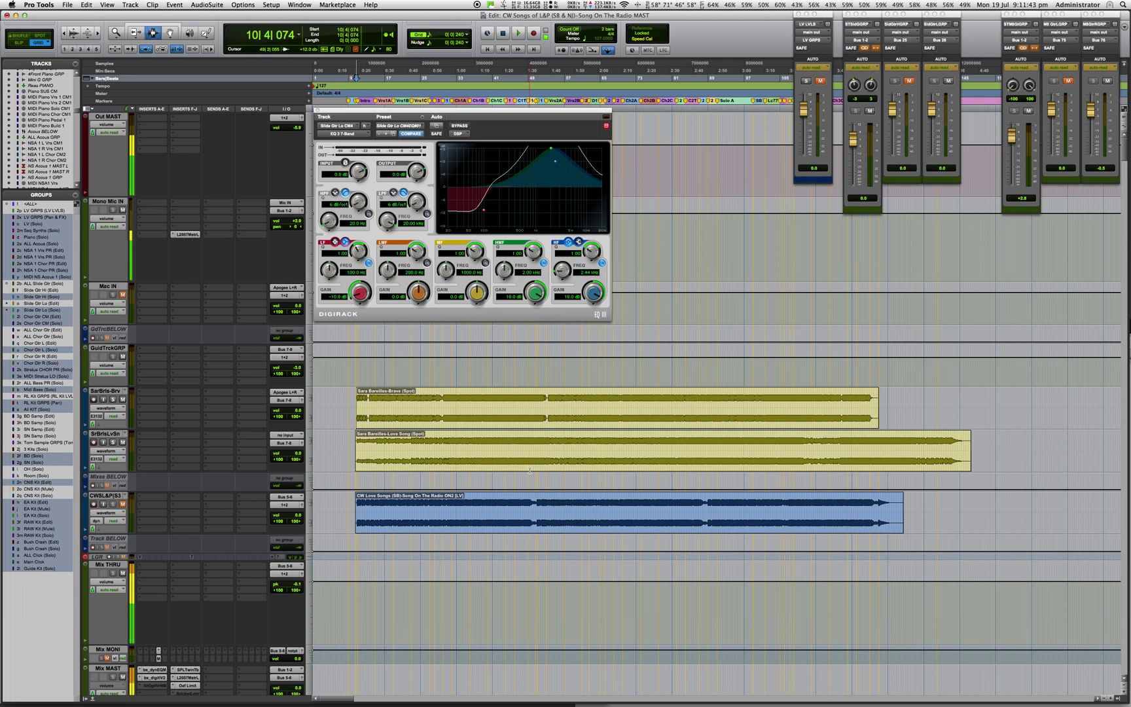
- Place the edit cursor at 93|4|240 on the Slide GtrLo5 track and examine the comped low slide guitar clips up close
scroll(530, 470, "up", 15)
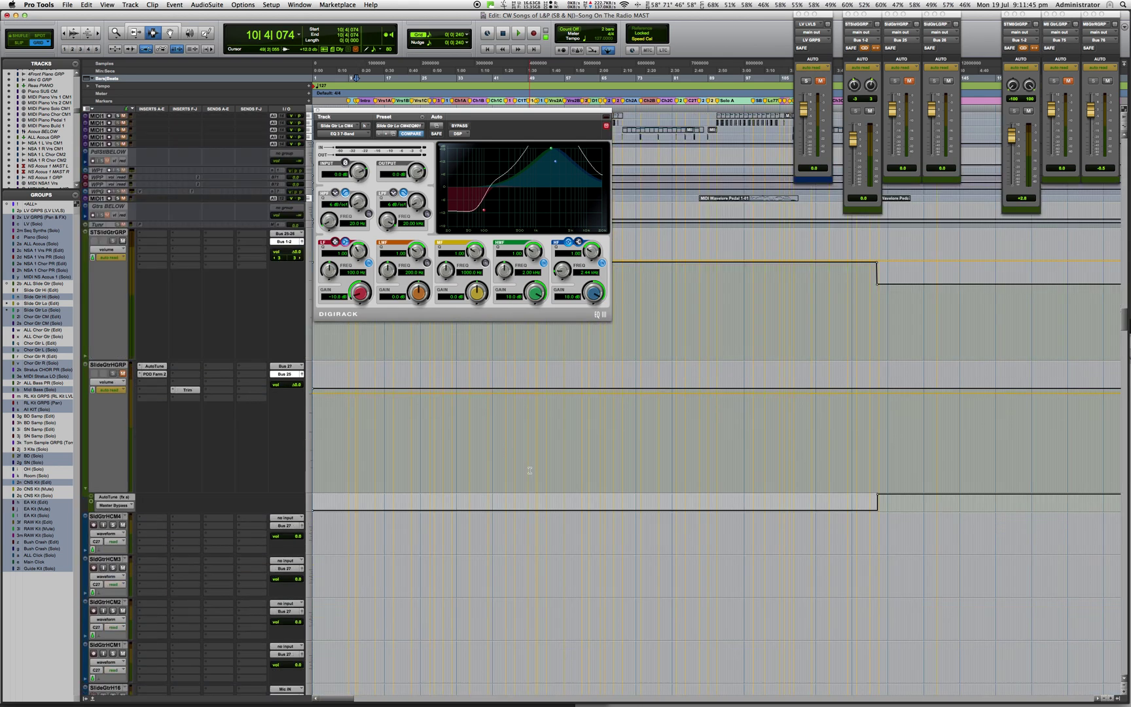
scroll(530, 470, "down", 10)
scroll(530, 470, "down", 8)
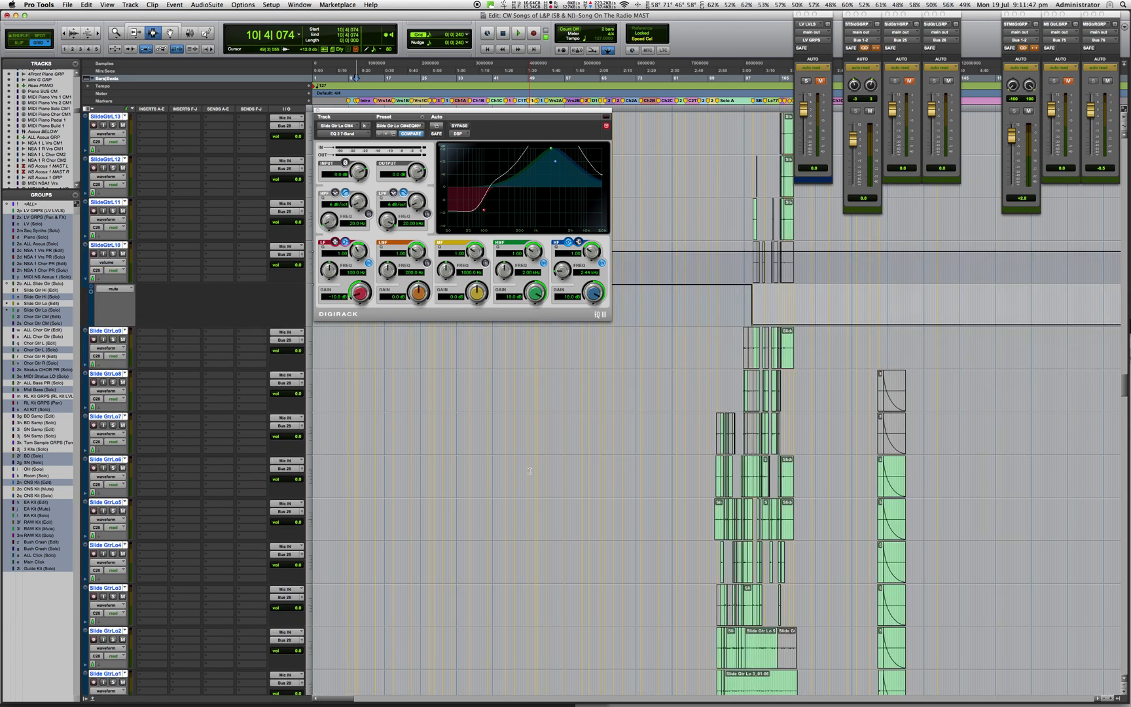
left_click(729, 506)
scroll(729, 505, "up", 6)
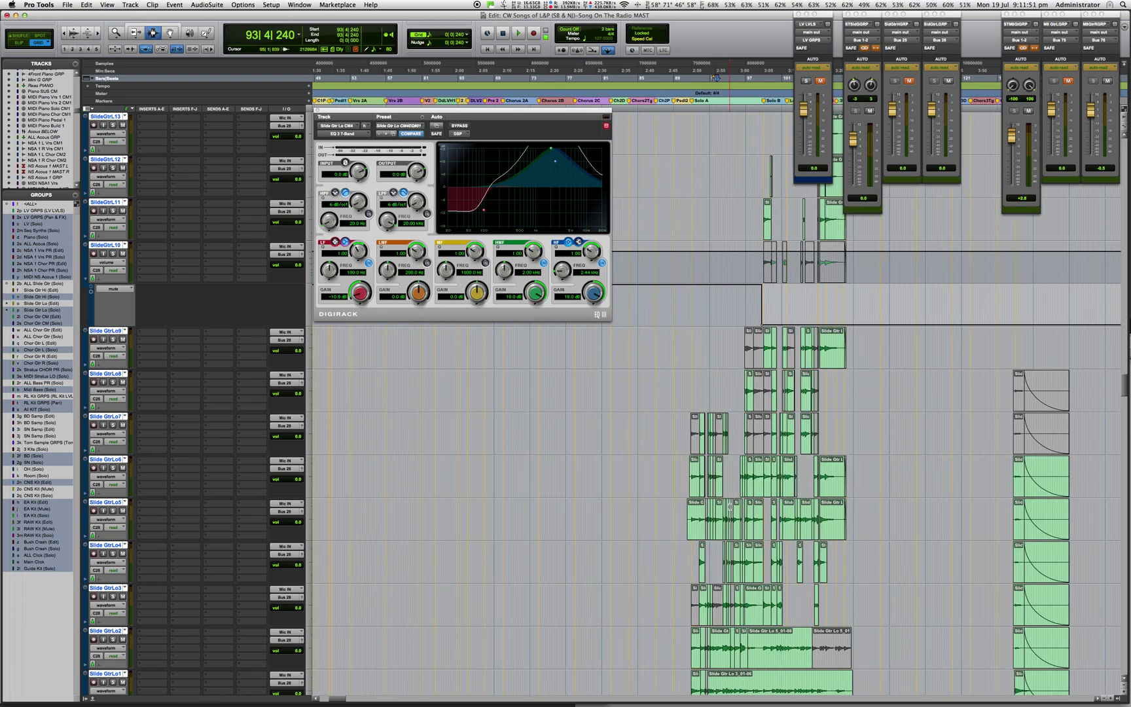
scroll(568, 499, "down", 2)
scroll(568, 499, "right", 4)
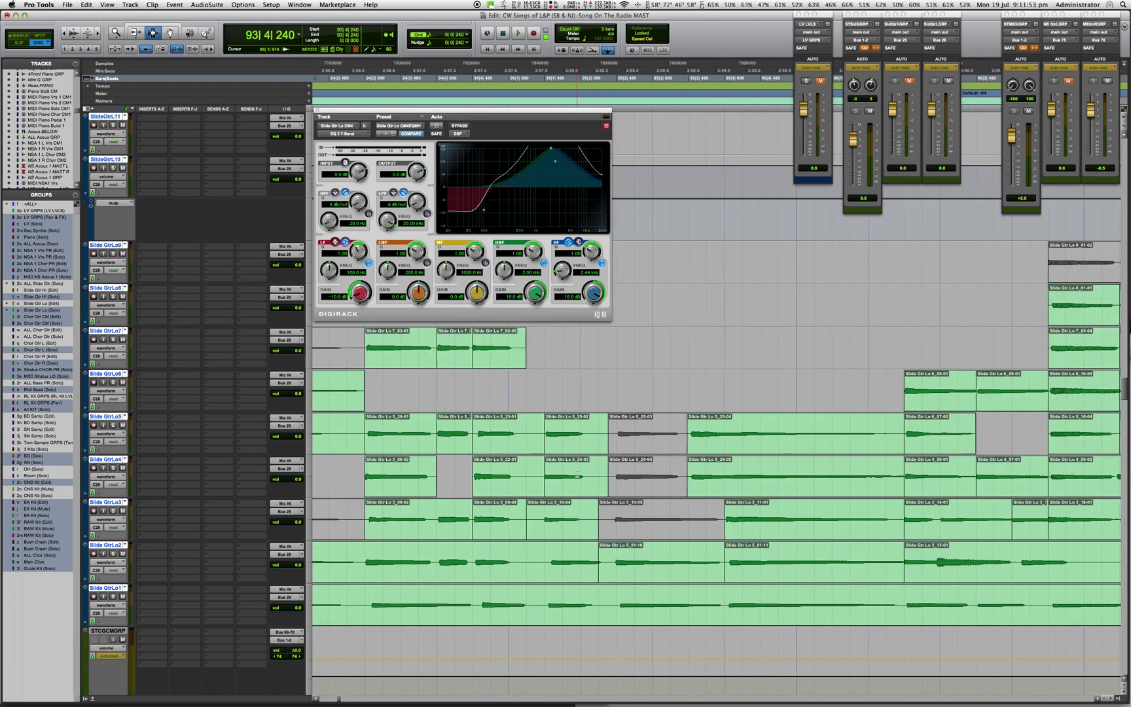
scroll(570, 472, "down", 6)
scroll(573, 444, "down", 15)
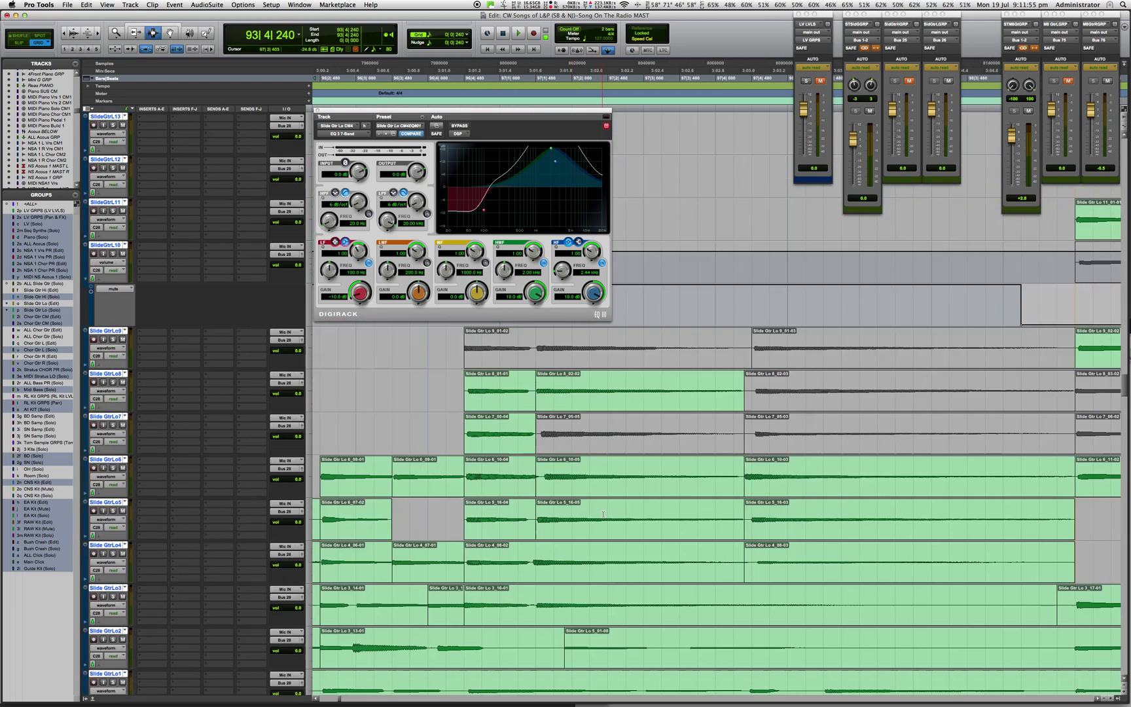
- Select a short section starting at 93|2|480 on the Slide GtrHi9 track and examine the comped high slide guitar clips around it
scroll(616, 519, "up", 3)
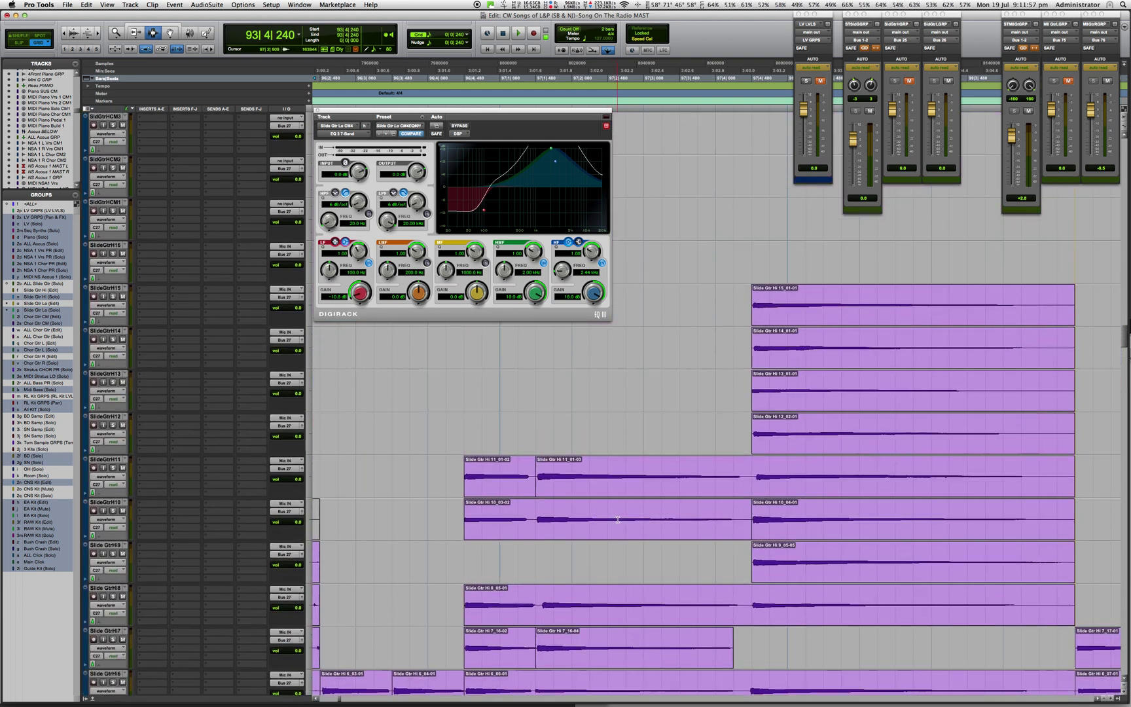
scroll(717, 477, "down", 4)
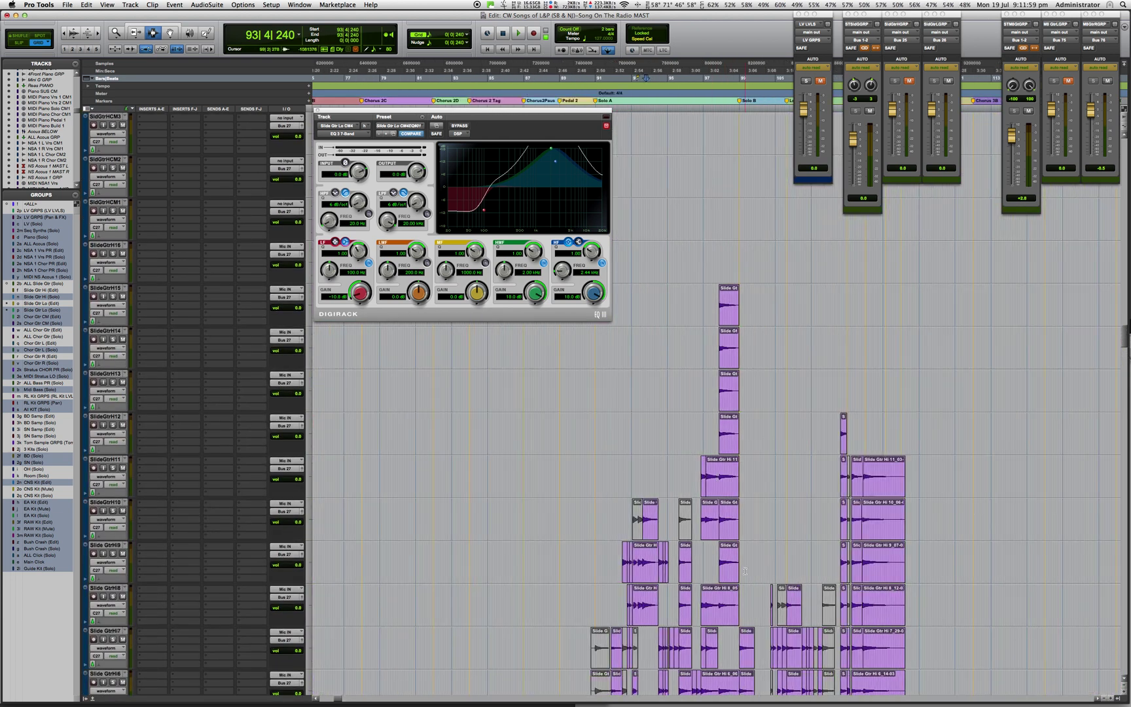
left_click_drag(639, 560, 643, 560)
scroll(645, 558, "up", 4)
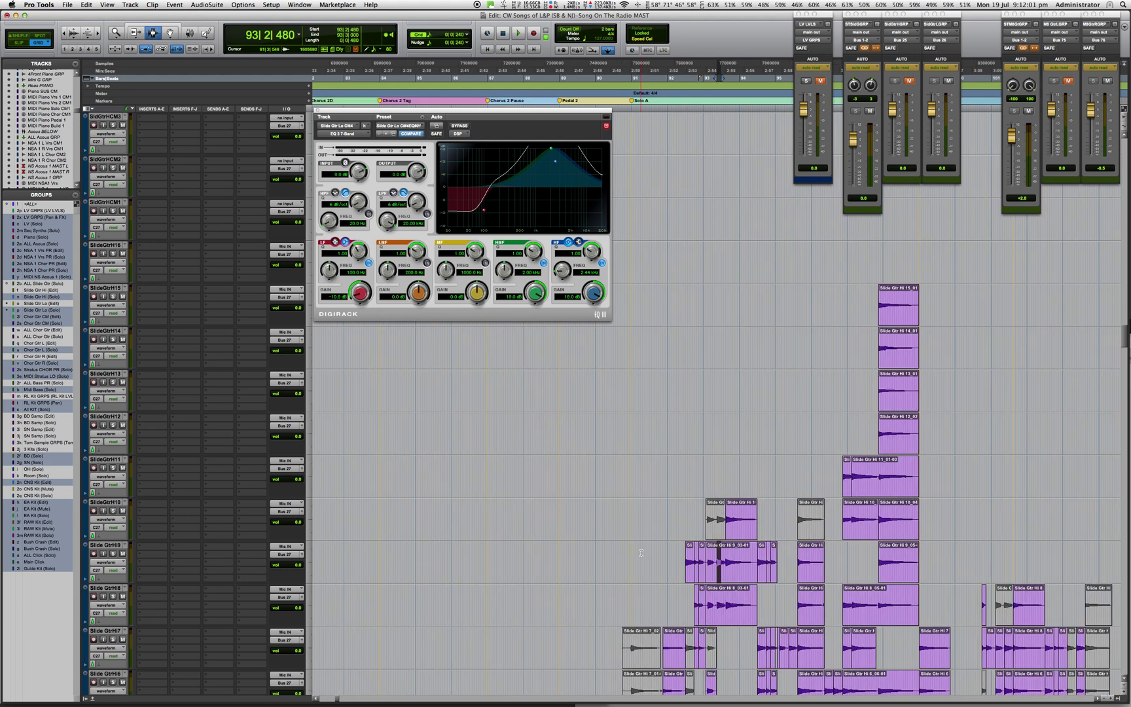
scroll(821, 587, "down", 6)
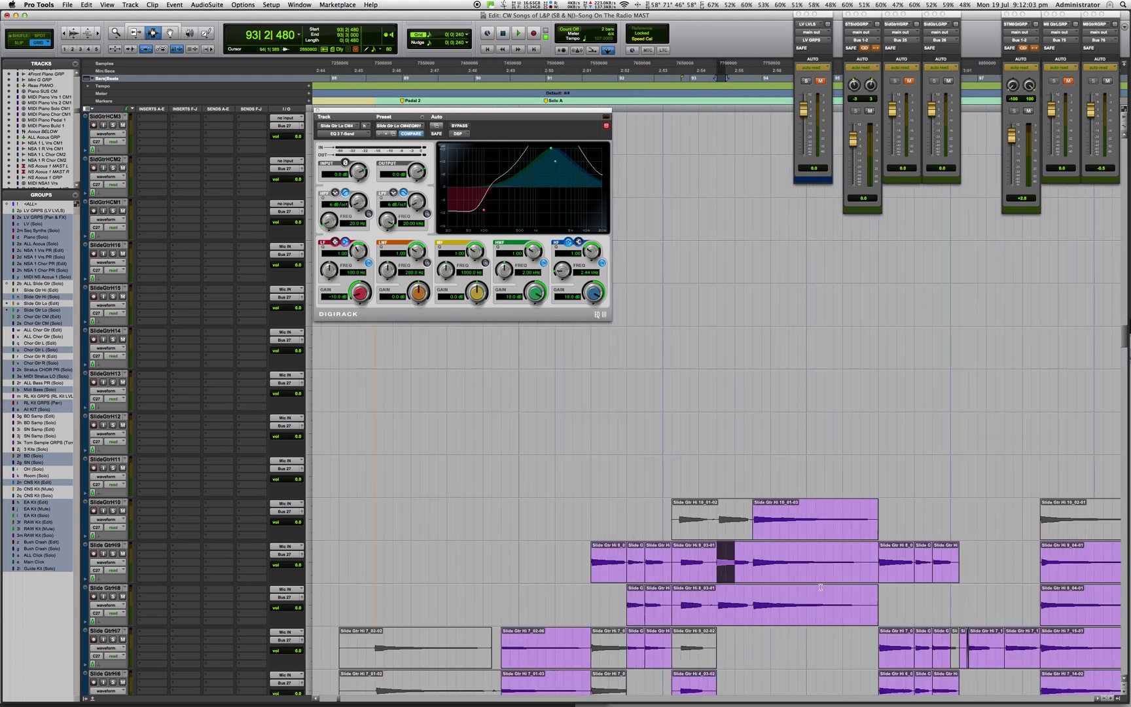